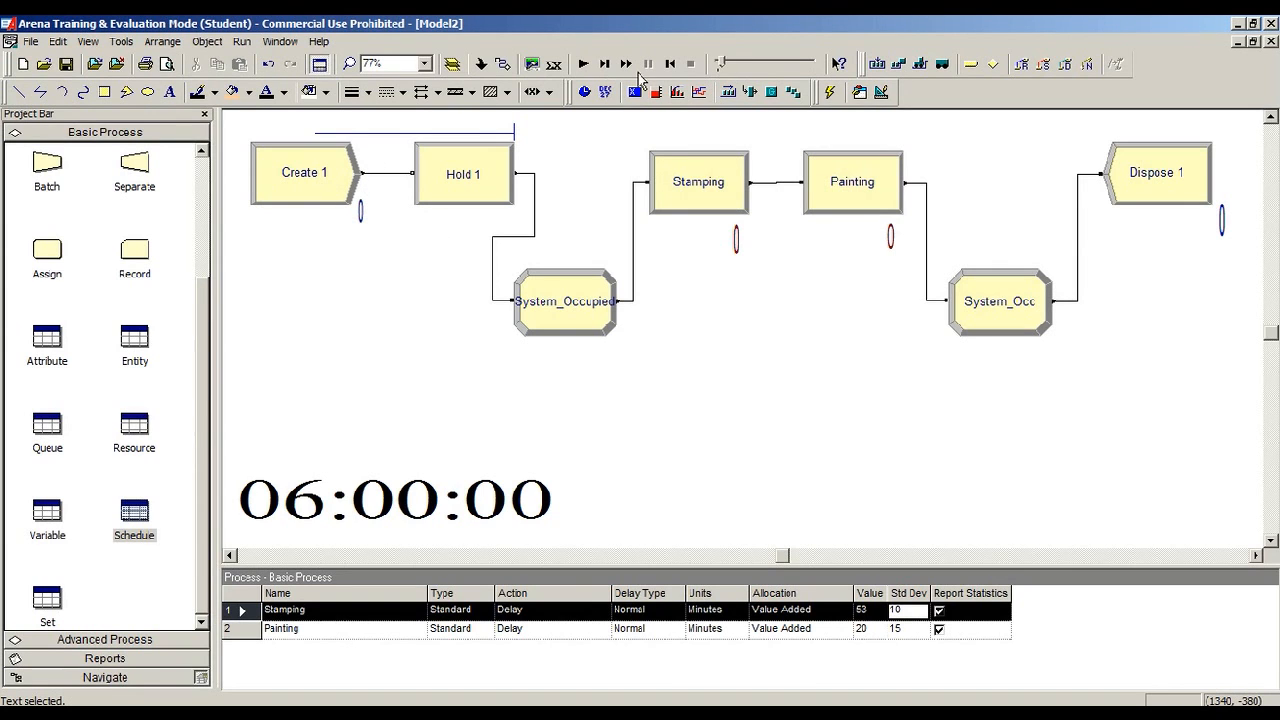
Run the simulation to watch entities move through the model, and end the run.
click(584, 68)
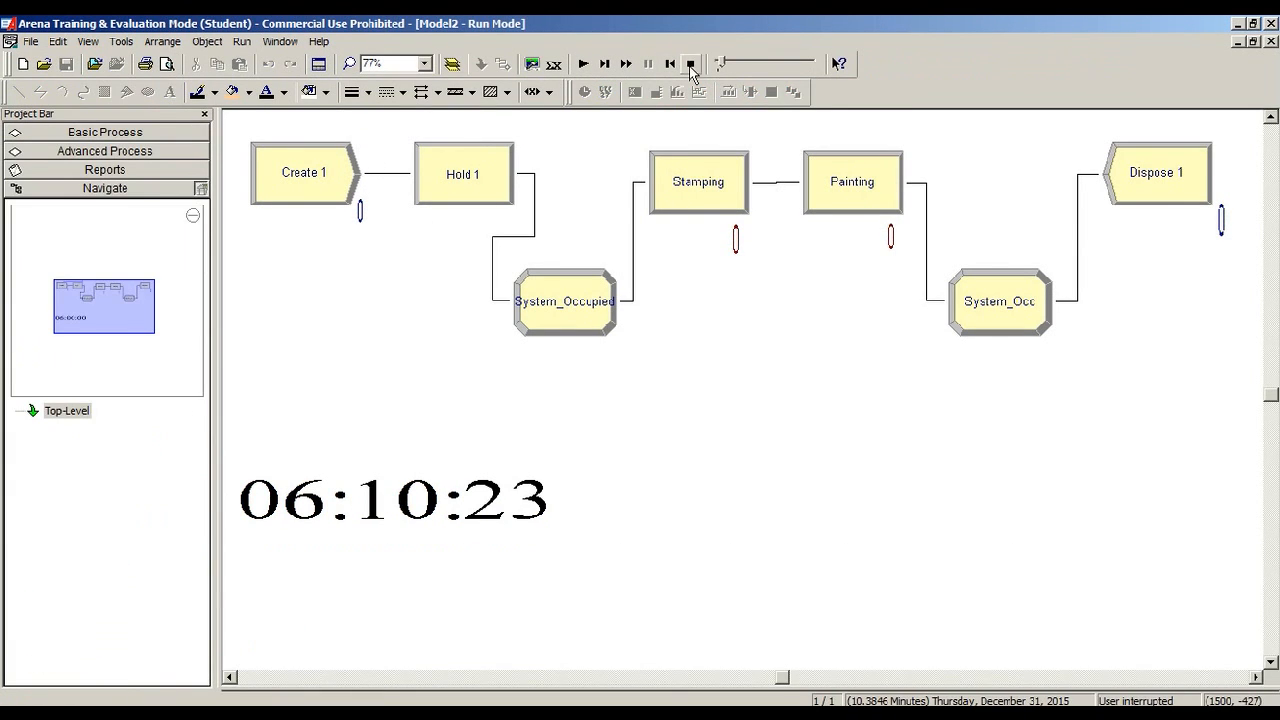
click(690, 64)
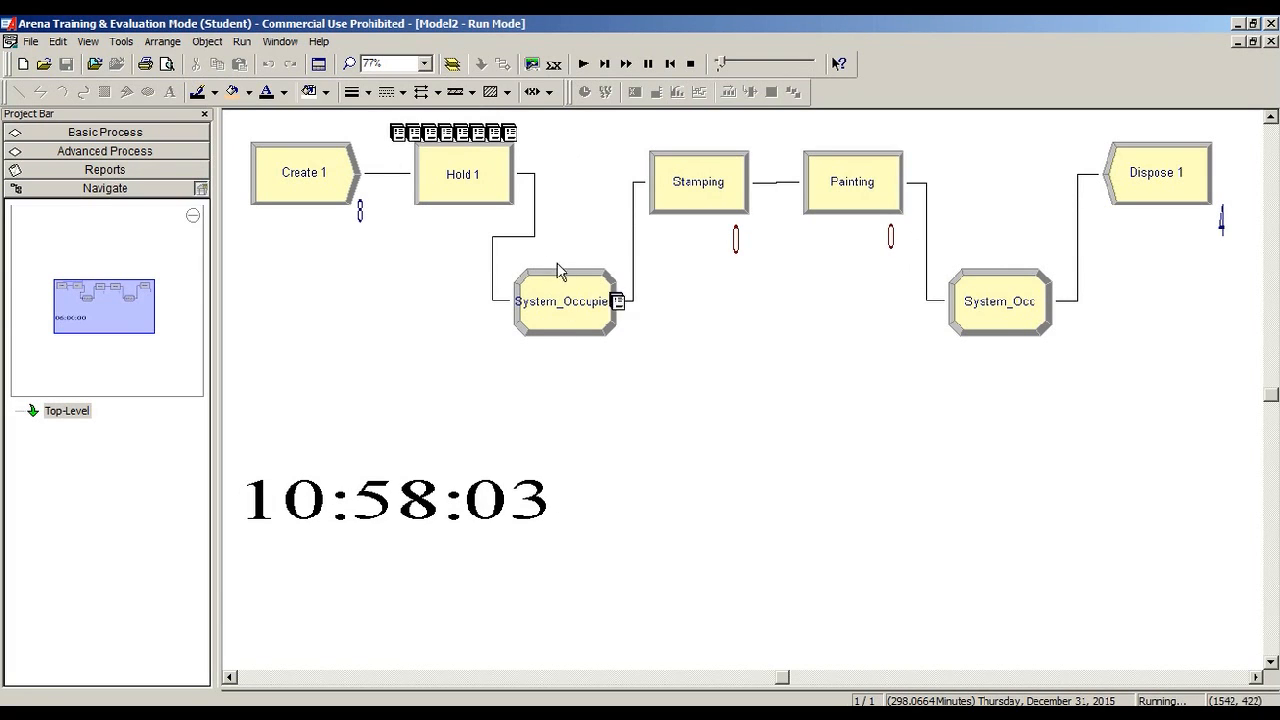
click(722, 409)
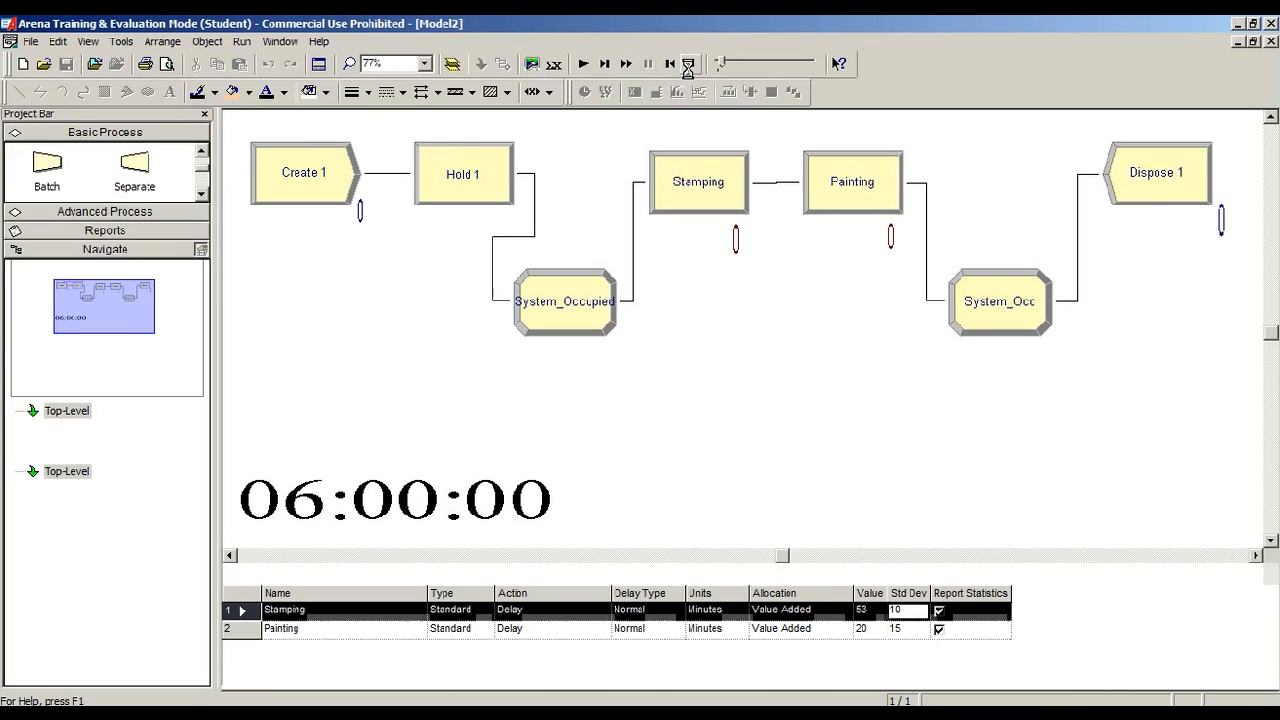
Draw a filled box about 1800 by 800 units around the Stamping and Painting modules and send it to the back.
click(104, 92)
mouse_move(621, 123)
mouse_down()
mouse_move(766, 196)
mouse_move(878, 215)
mouse_move(947, 266)
mouse_up()
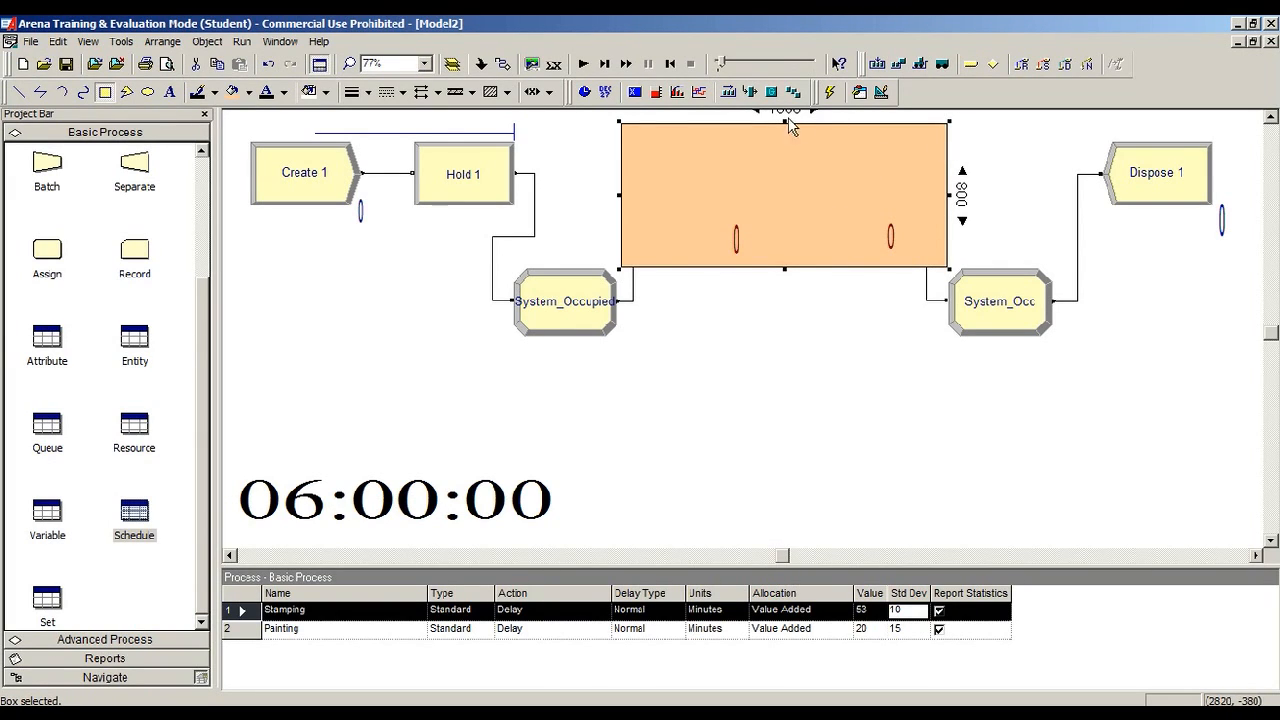
right_click(642, 128)
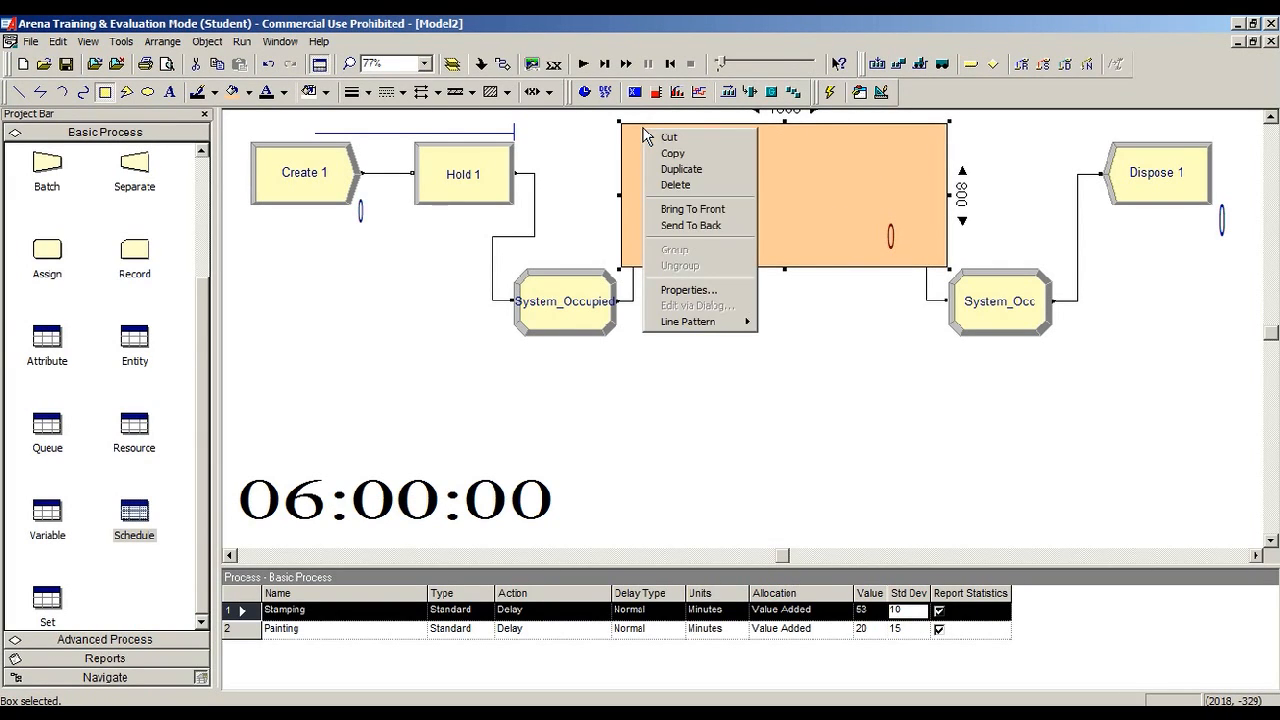
click(732, 225)
click(782, 435)
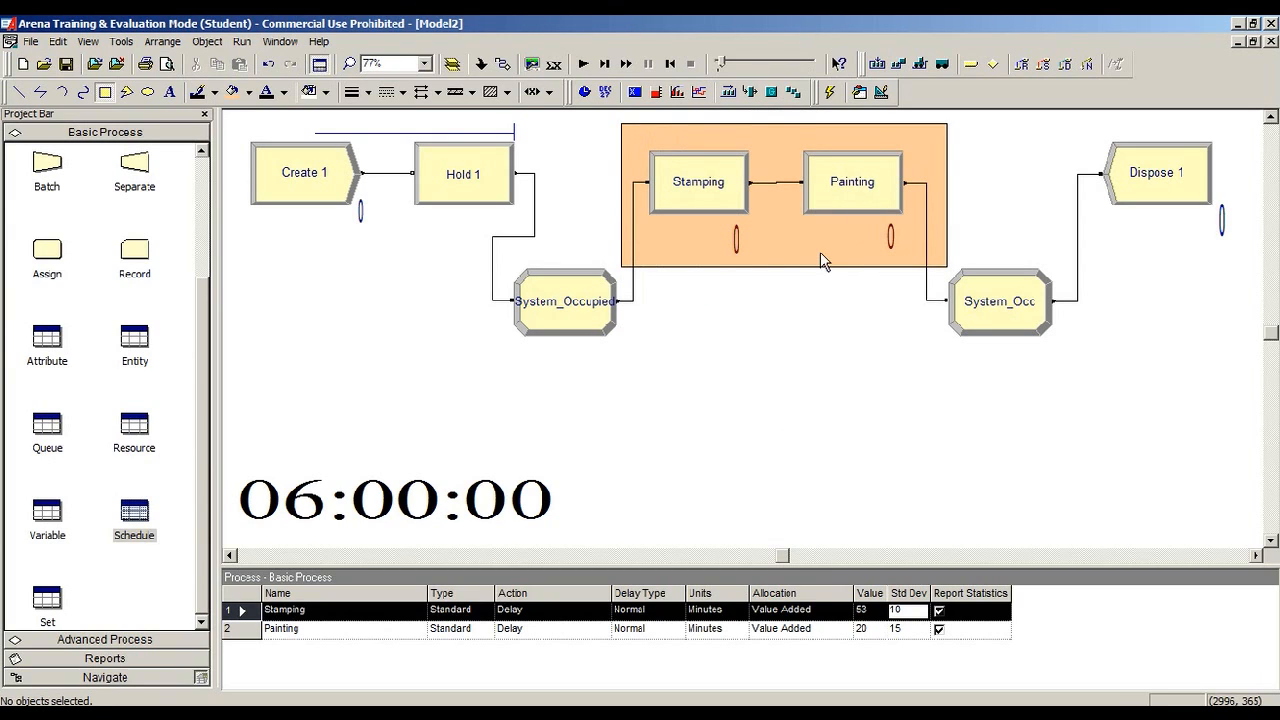
click(820, 252)
click(766, 277)
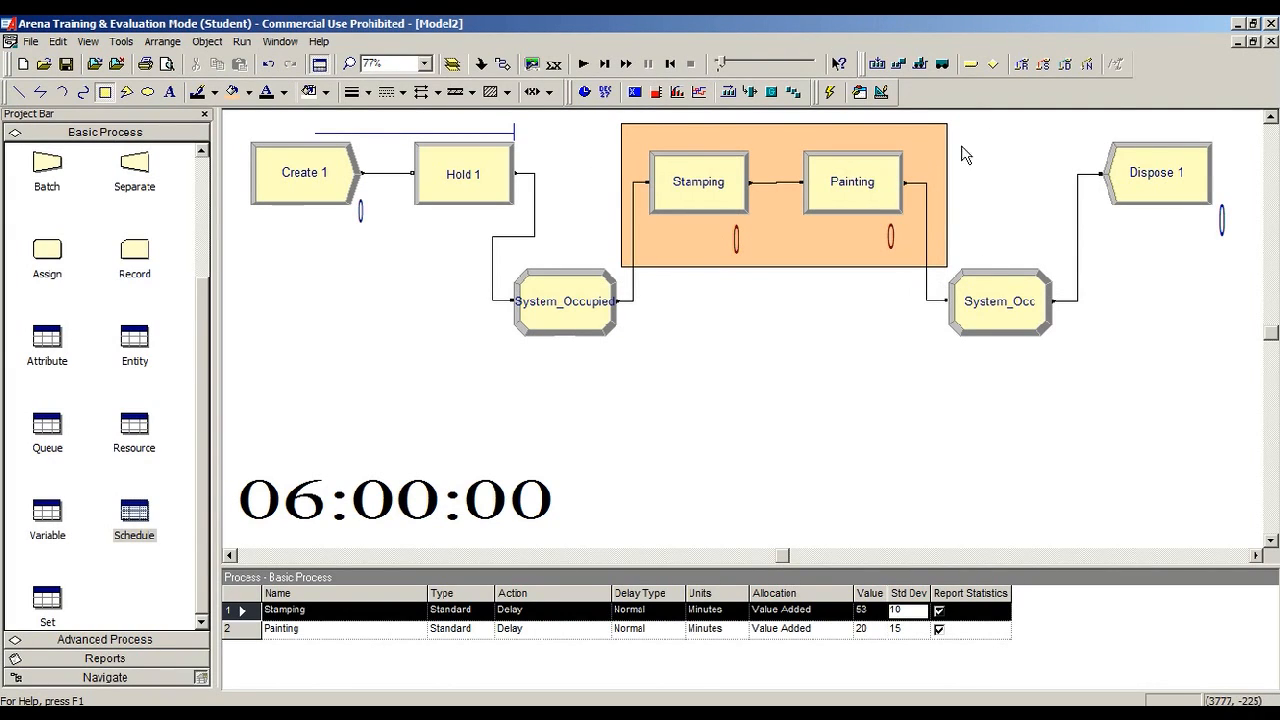
click(677, 92)
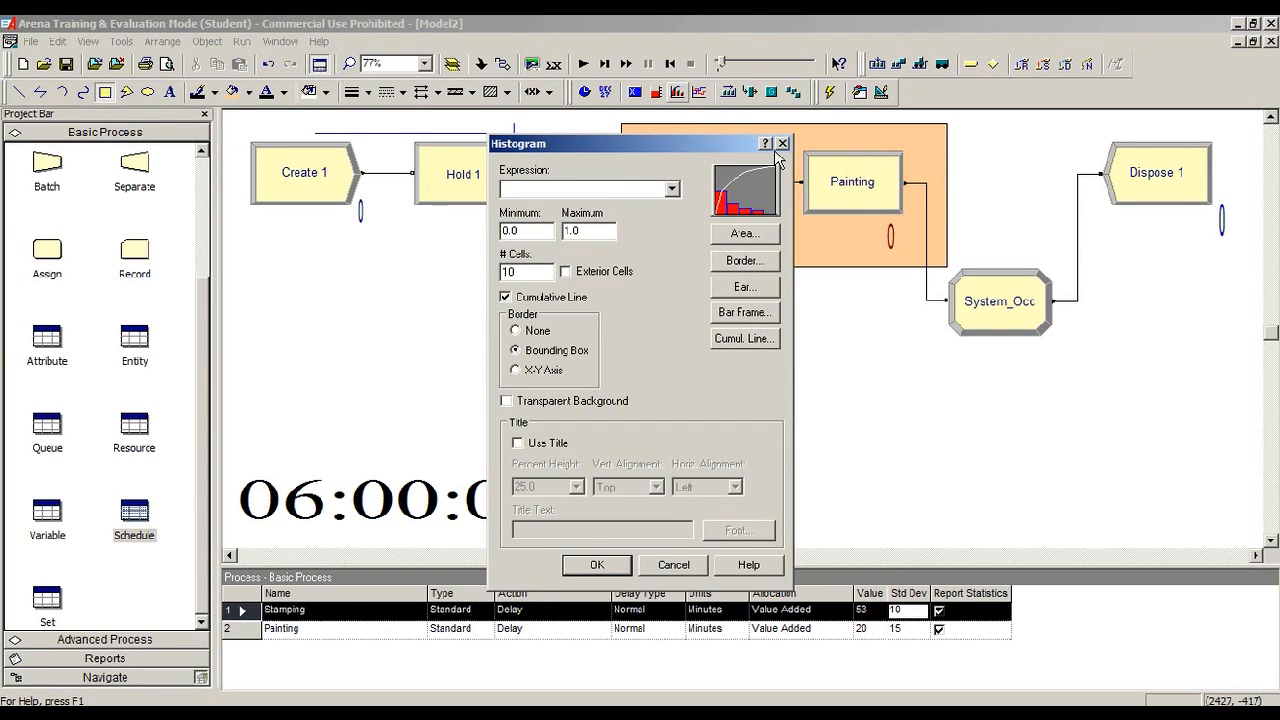
click(670, 189)
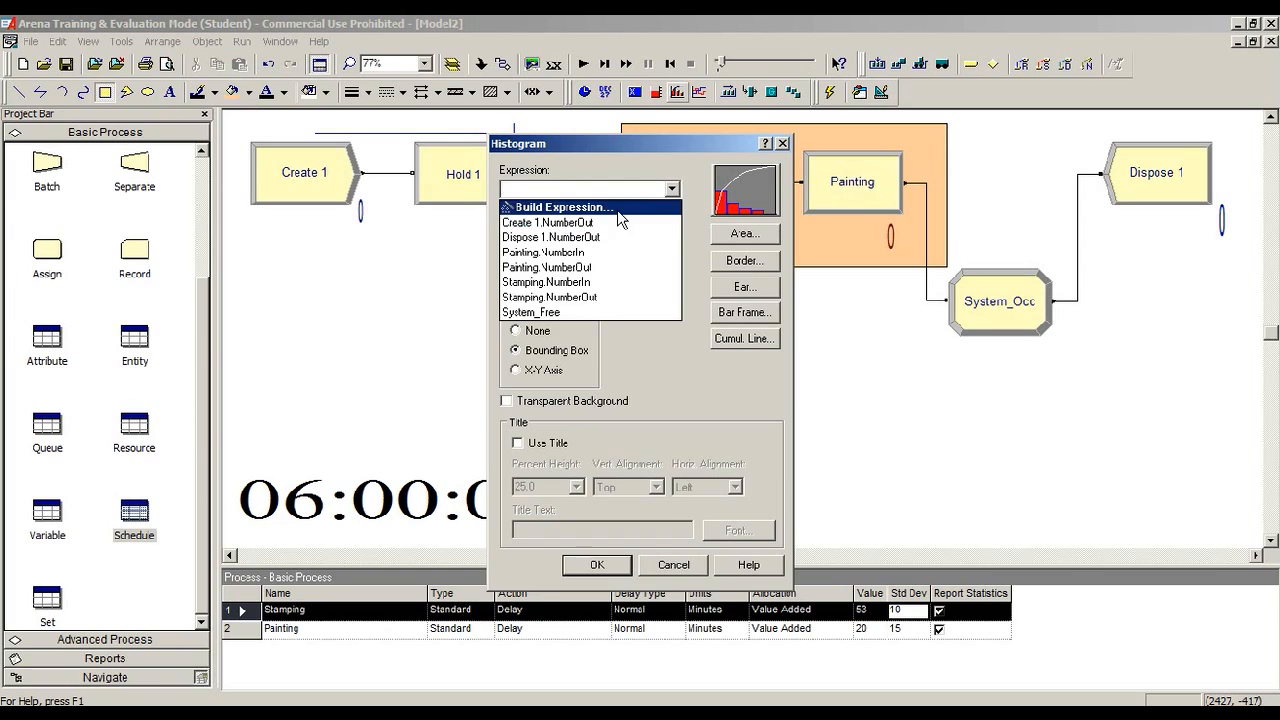
click(510, 206)
click(467, 271)
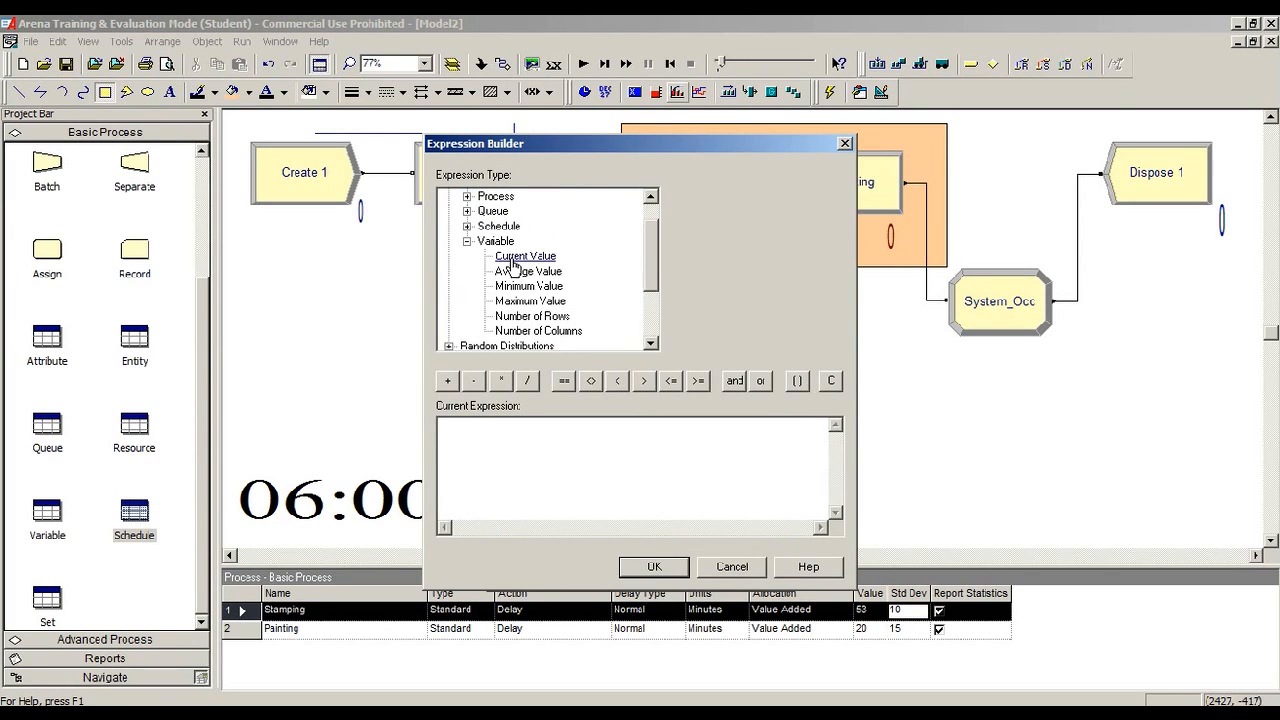
click(520, 256)
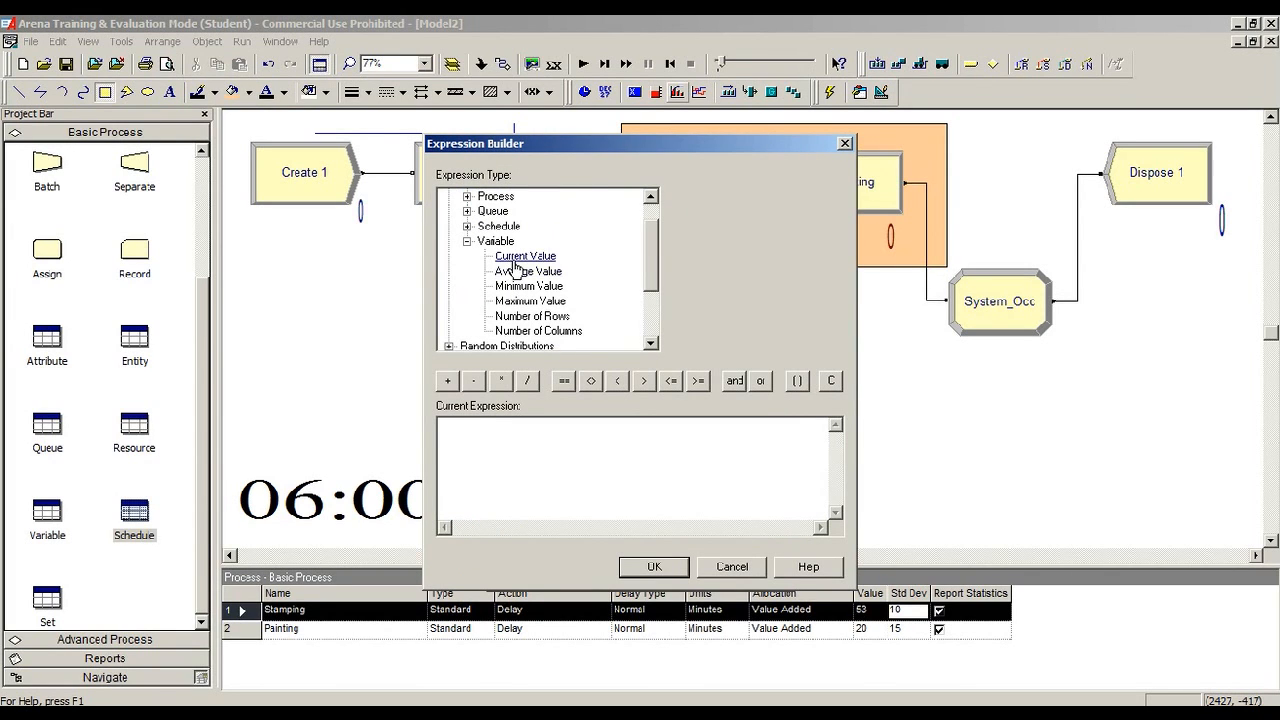
click(649, 207)
click(845, 145)
drag(660, 145, 563, 208)
click(682, 201)
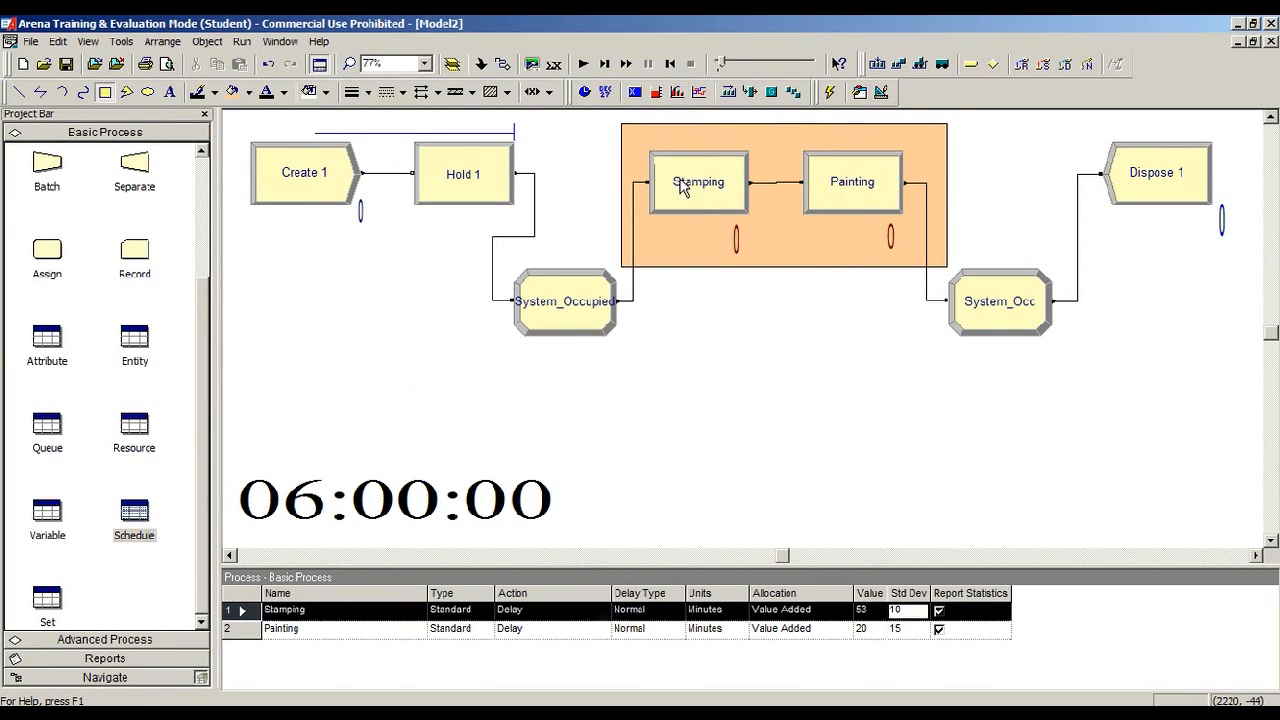
click(553, 66)
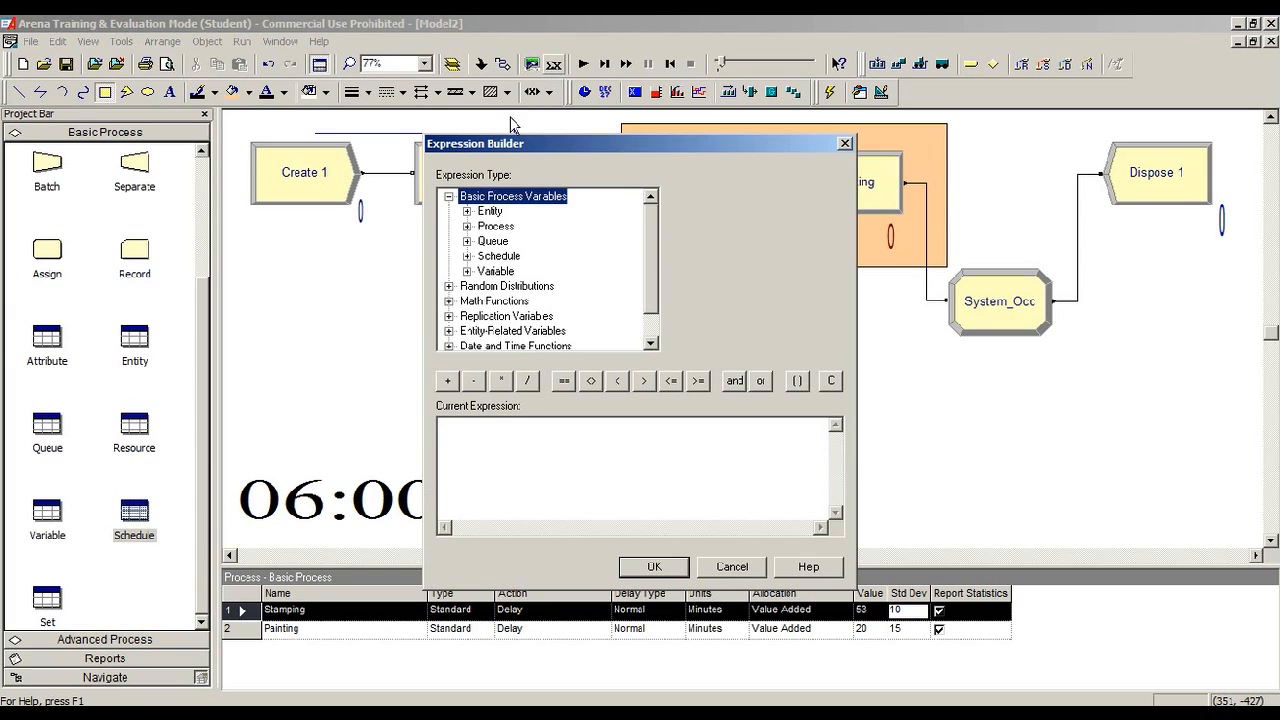
drag(664, 143, 652, 93)
scroll(530, 220, down, 1)
scroll(530, 220, up, 1)
click(455, 161)
click(455, 161)
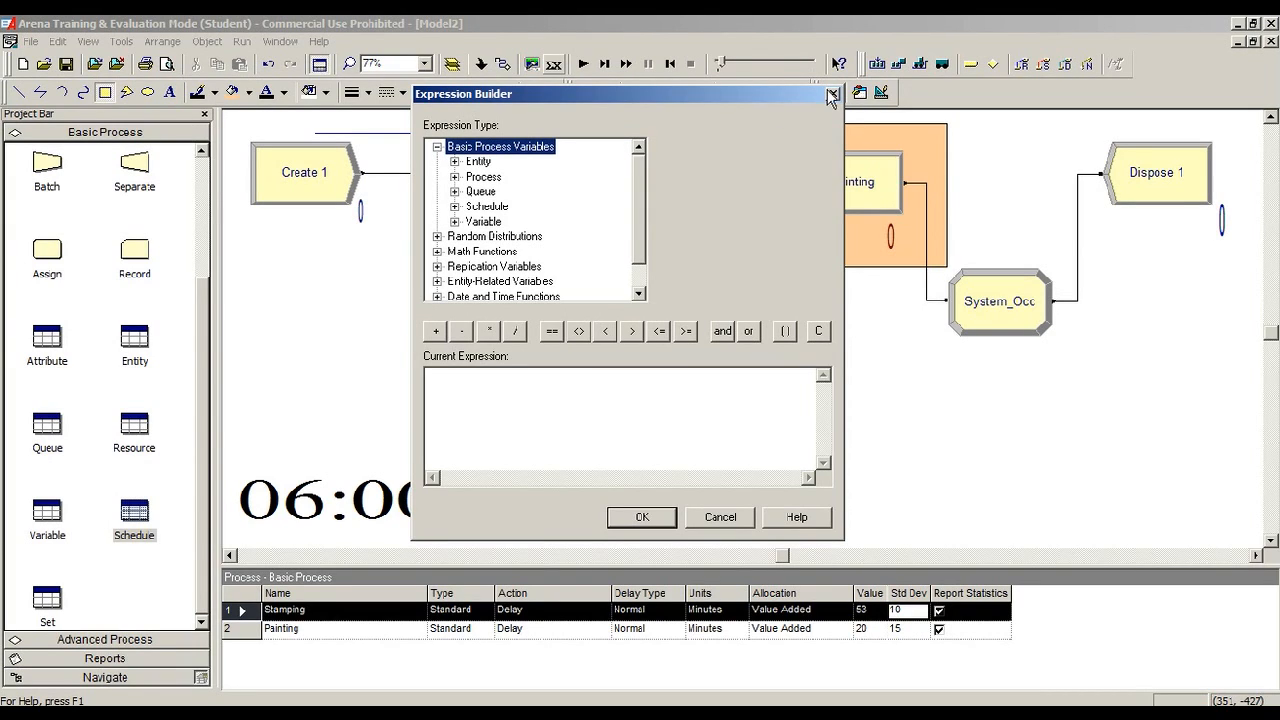
click(833, 94)
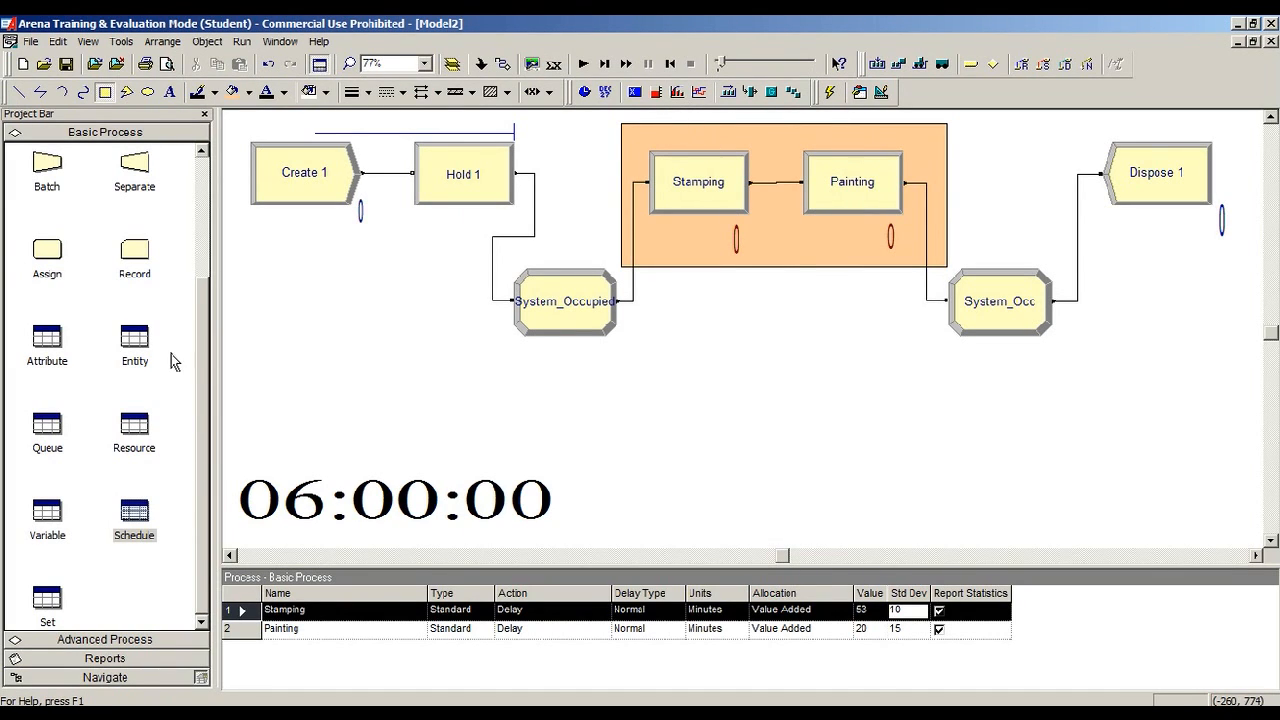
Check the initial value defined for the System_Free variable.
drag(198, 332, 199, 420)
click(47, 515)
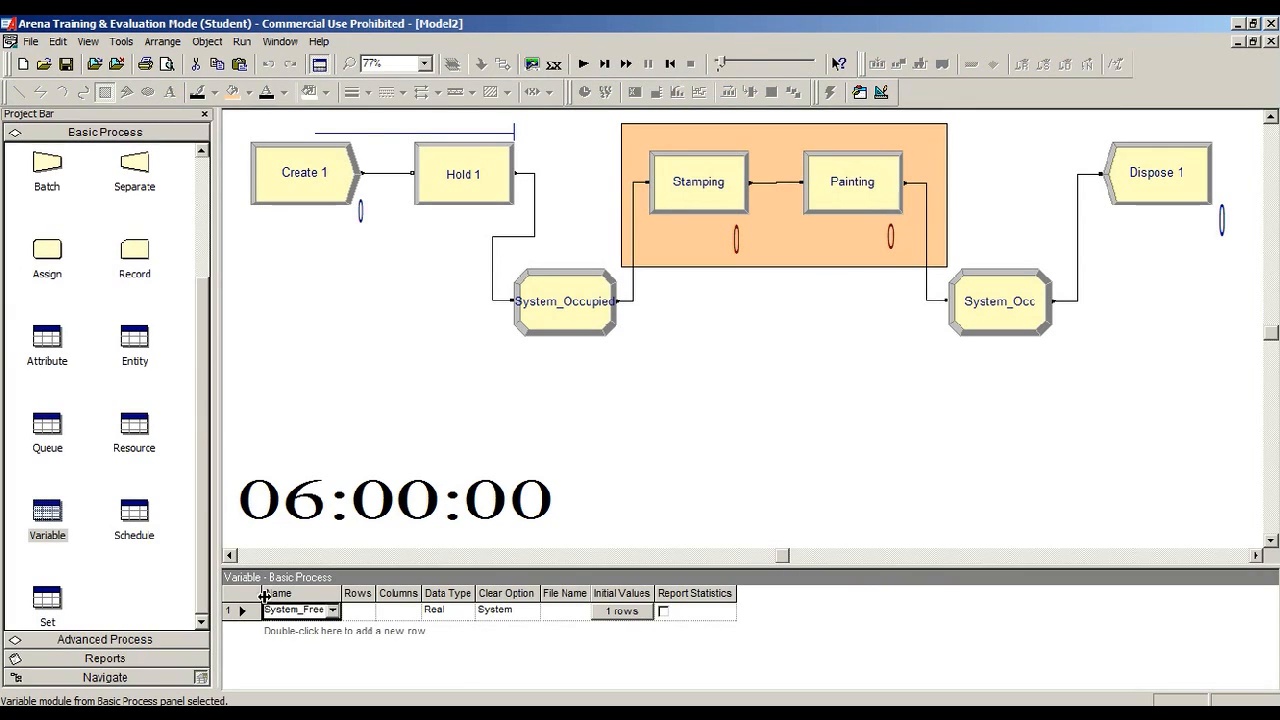
click(622, 611)
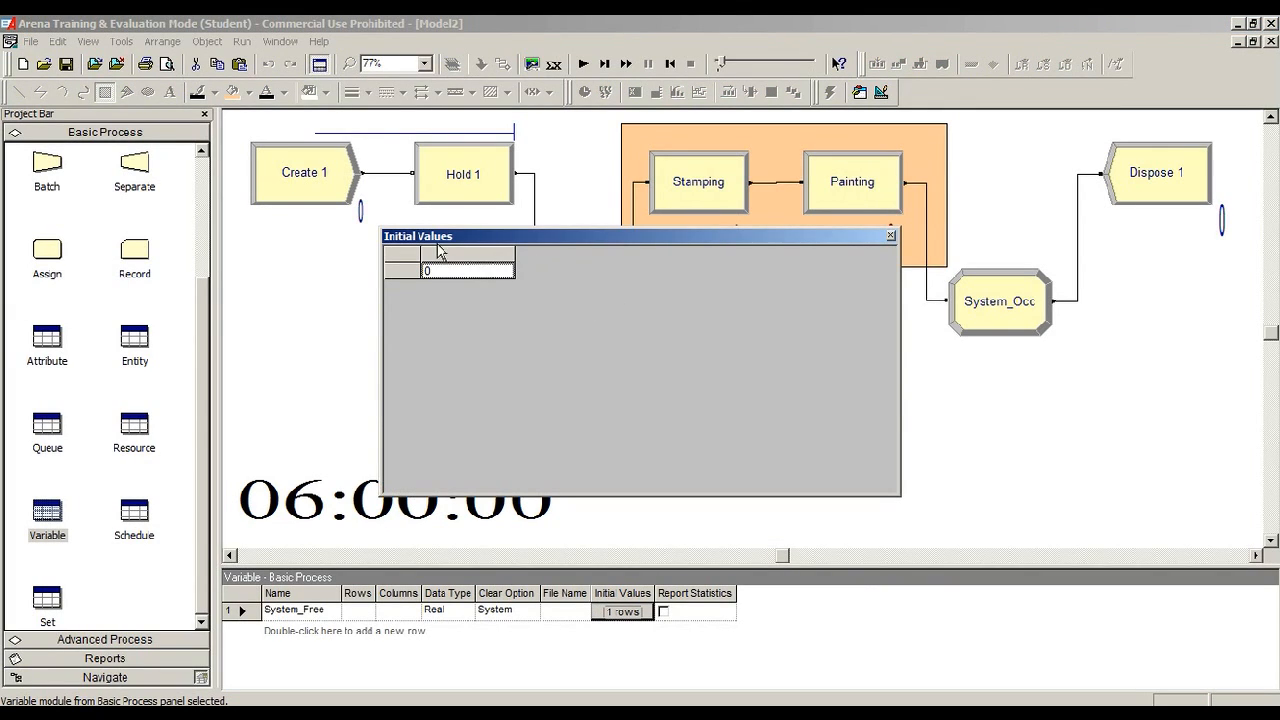
click(890, 237)
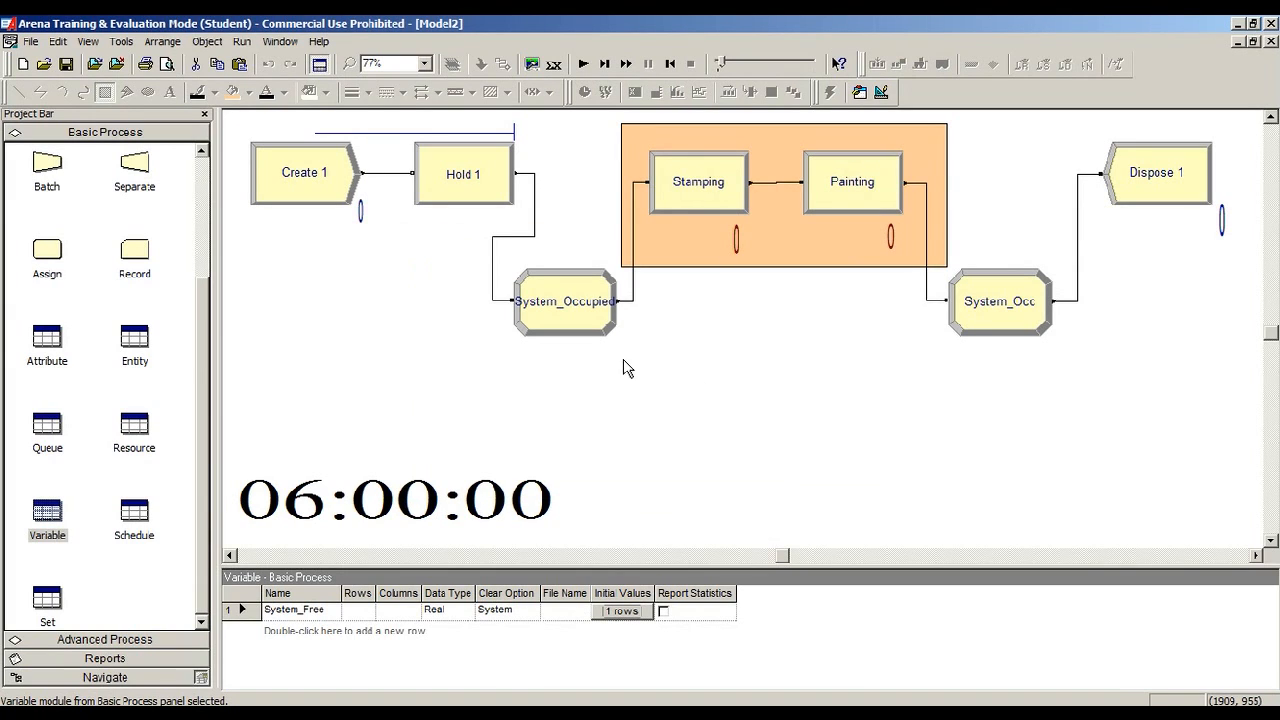
Shift the Create 1 module slightly farther away from Hold 1.
click(719, 328)
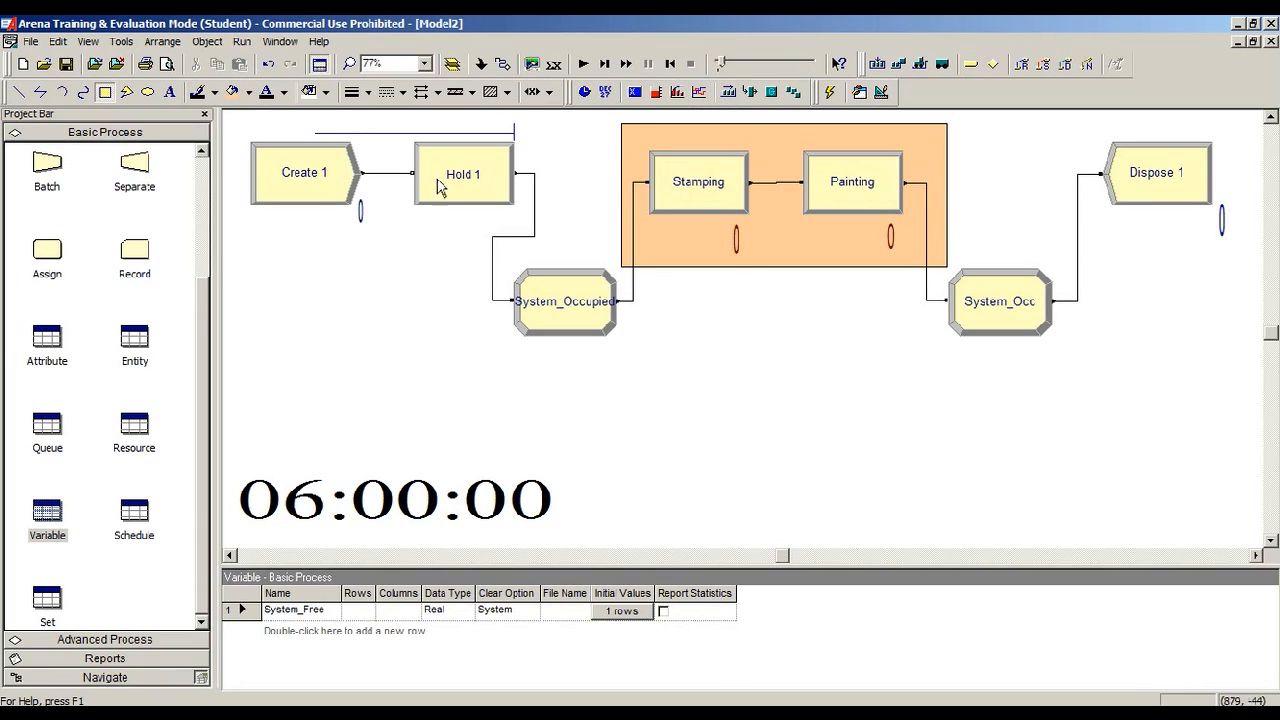
click(480, 188)
drag(325, 180, 316, 180)
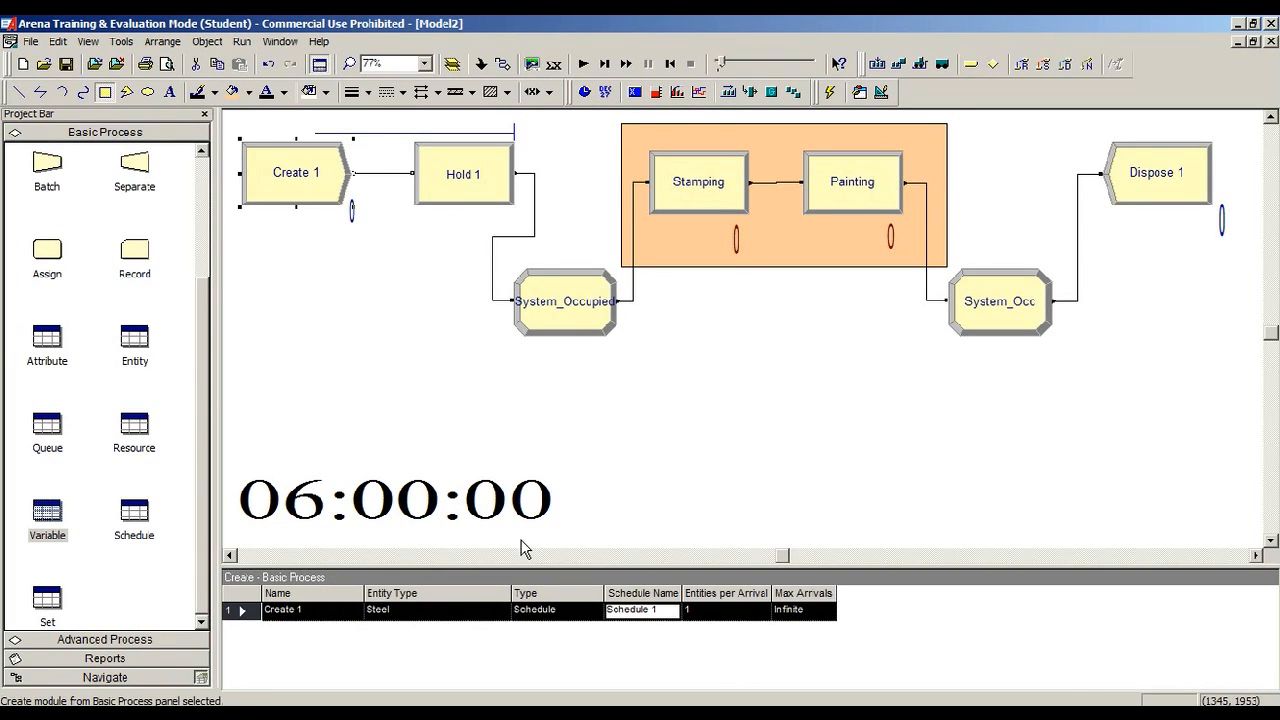
click(641, 373)
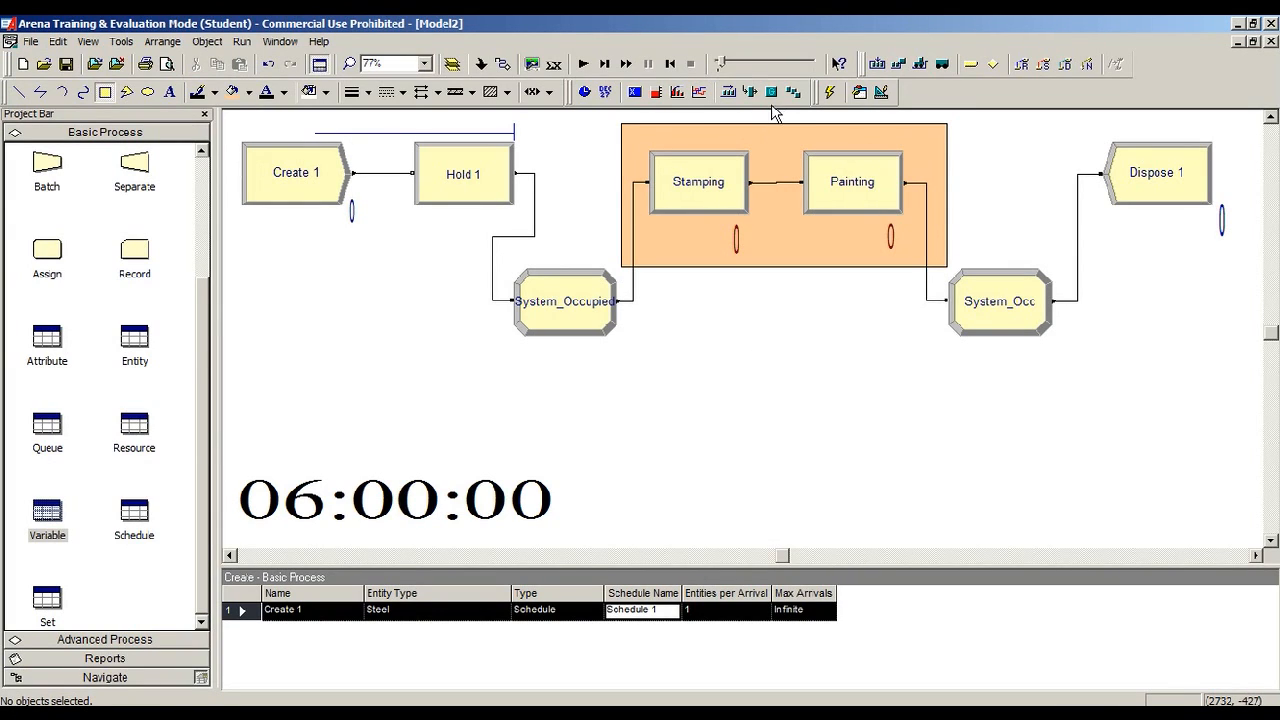
Start a histogram and build its expression from the current value of the System_Free variable.
click(677, 92)
click(672, 190)
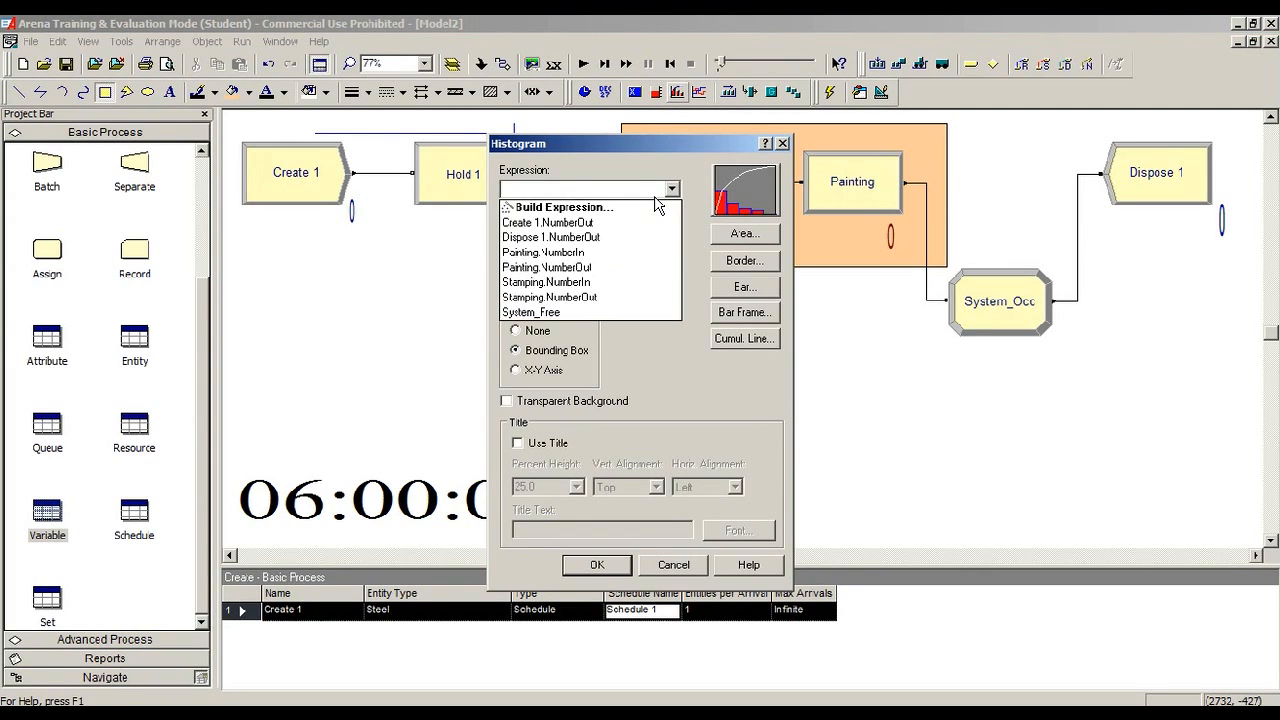
click(647, 203)
drag(482, 145, 574, 128)
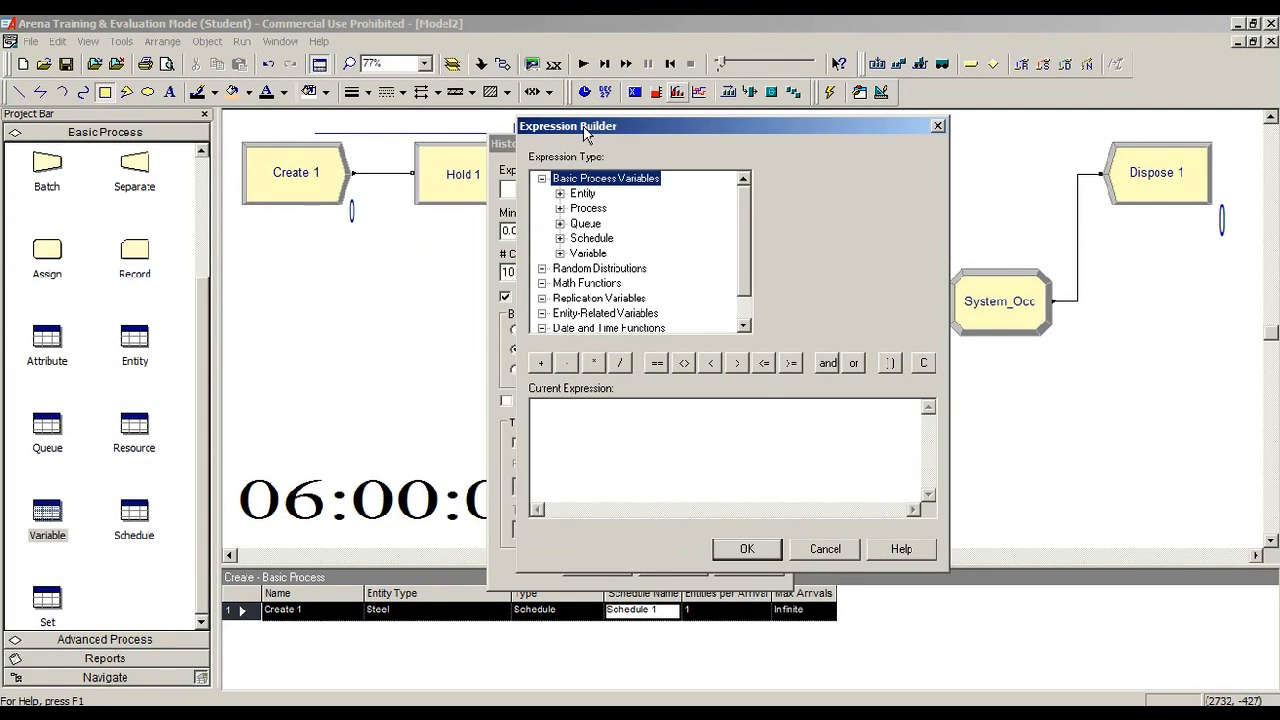
click(562, 254)
click(615, 239)
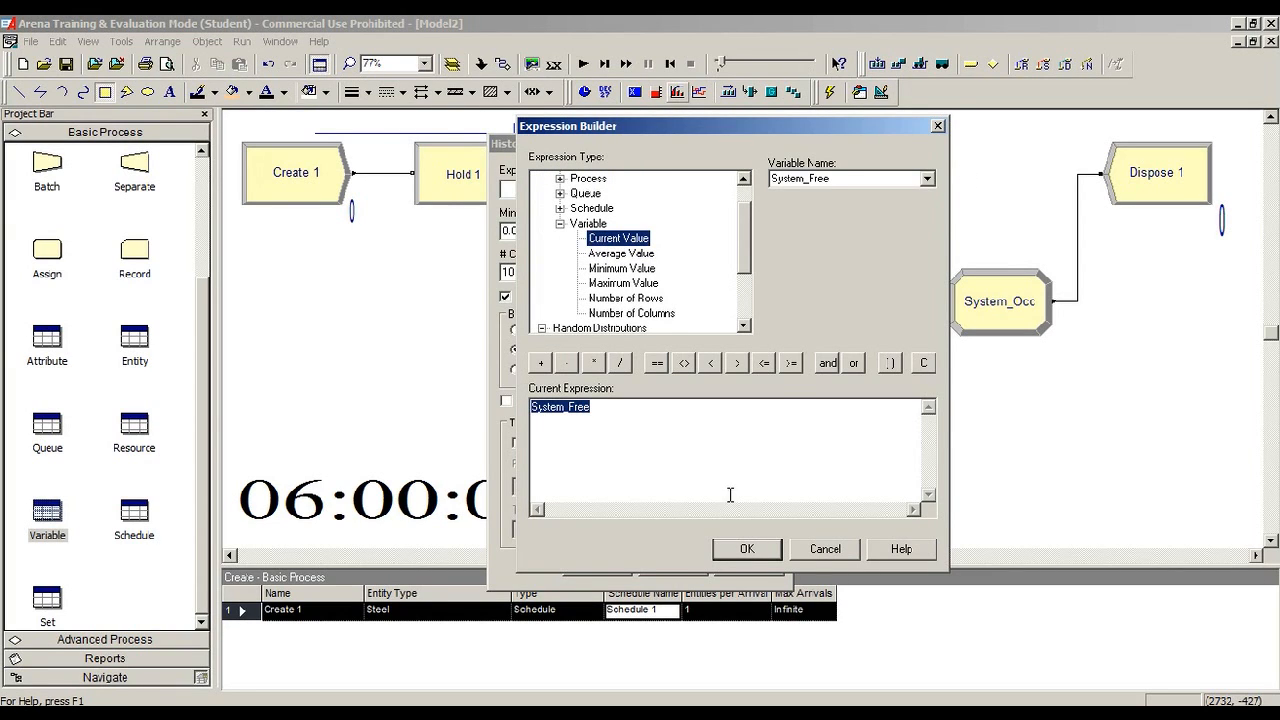
click(744, 548)
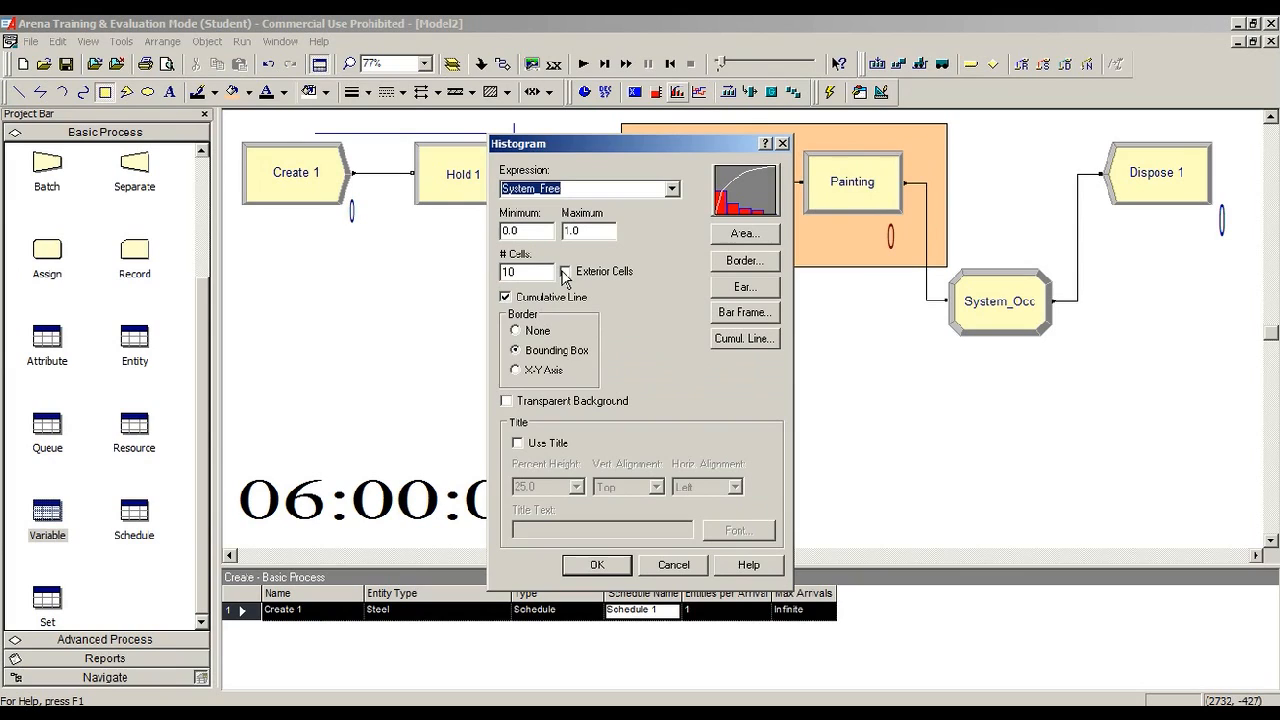
Try 100 cells for the histogram, and place it about 1950 by 750 units in size directly above the clock.
click(540, 272)
text(0)
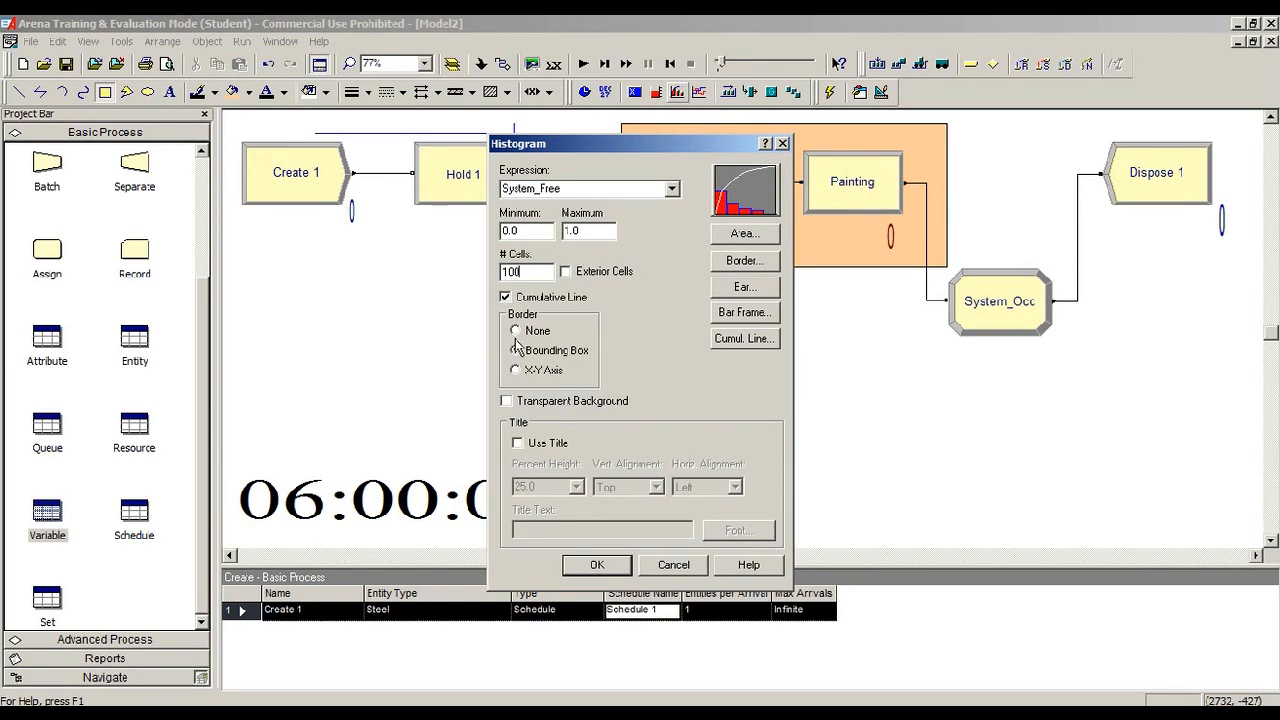
click(596, 566)
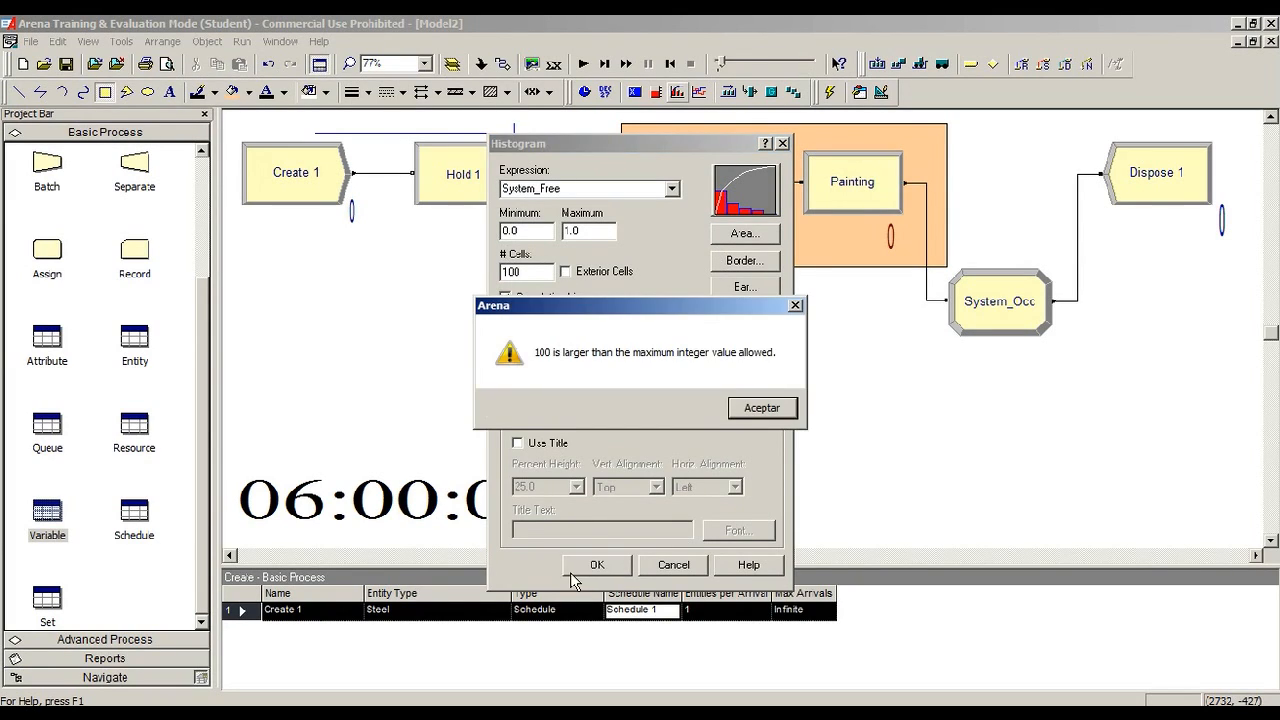
click(758, 412)
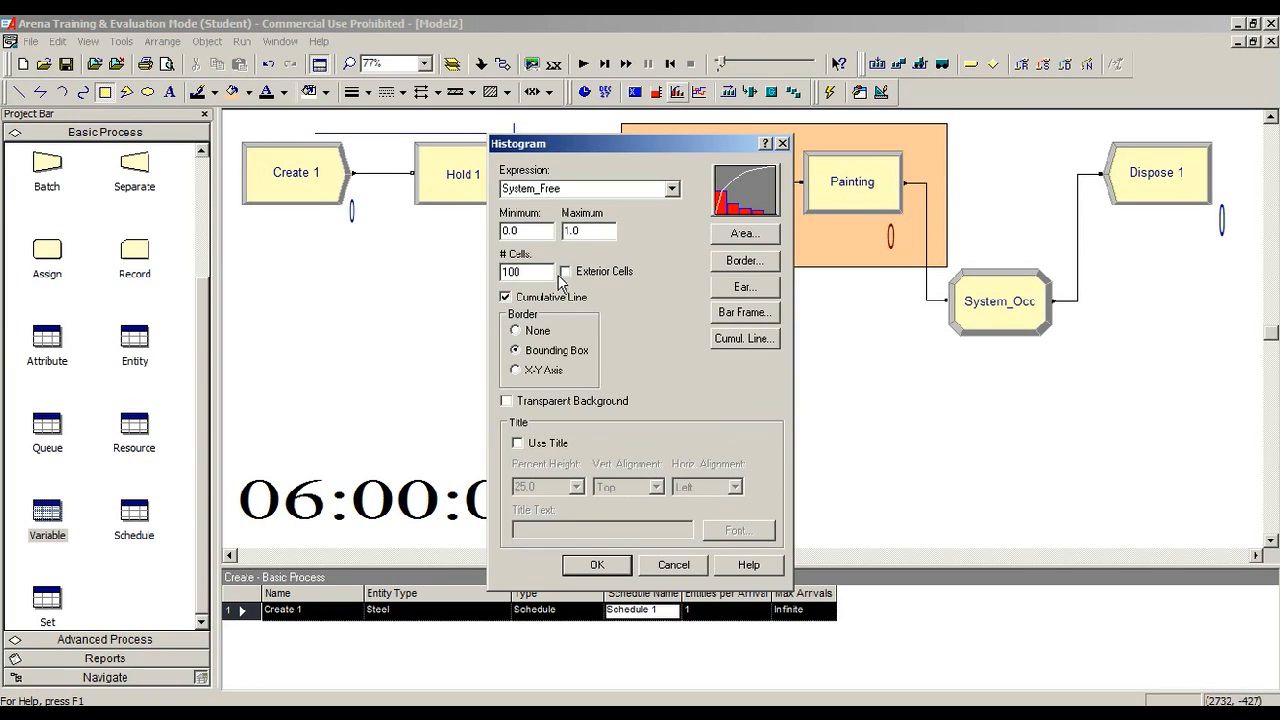
click(597, 562)
drag(641, 386, 992, 520)
drag(804, 451, 403, 414)
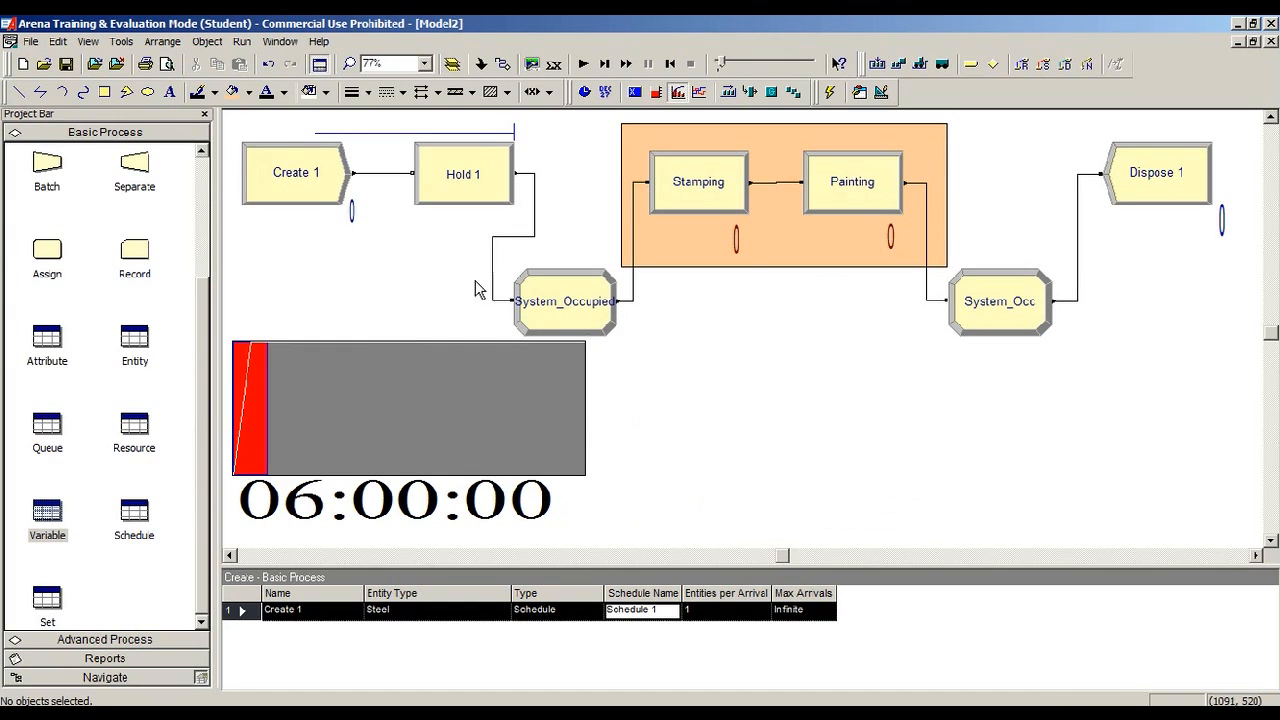
Run the simulation to test the System_Free histogram, end the run and delete the histogram.
click(578, 64)
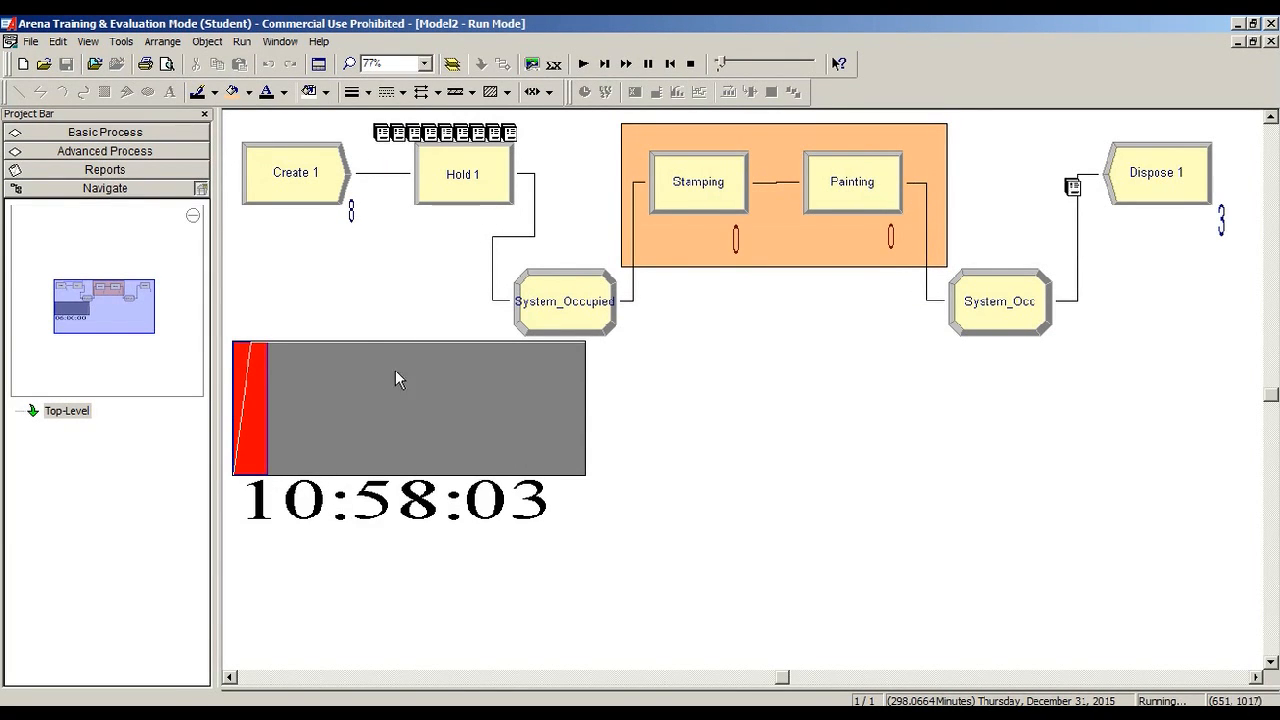
click(691, 65)
click(333, 379)
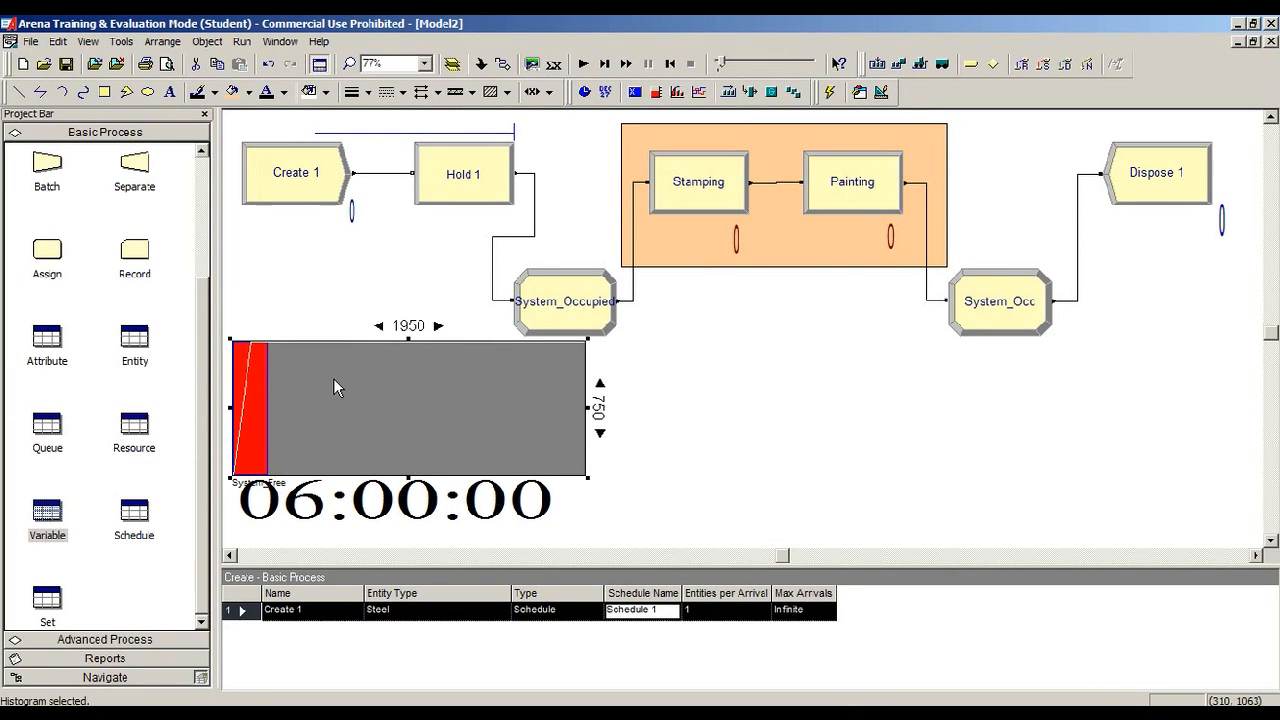
key(Delete)
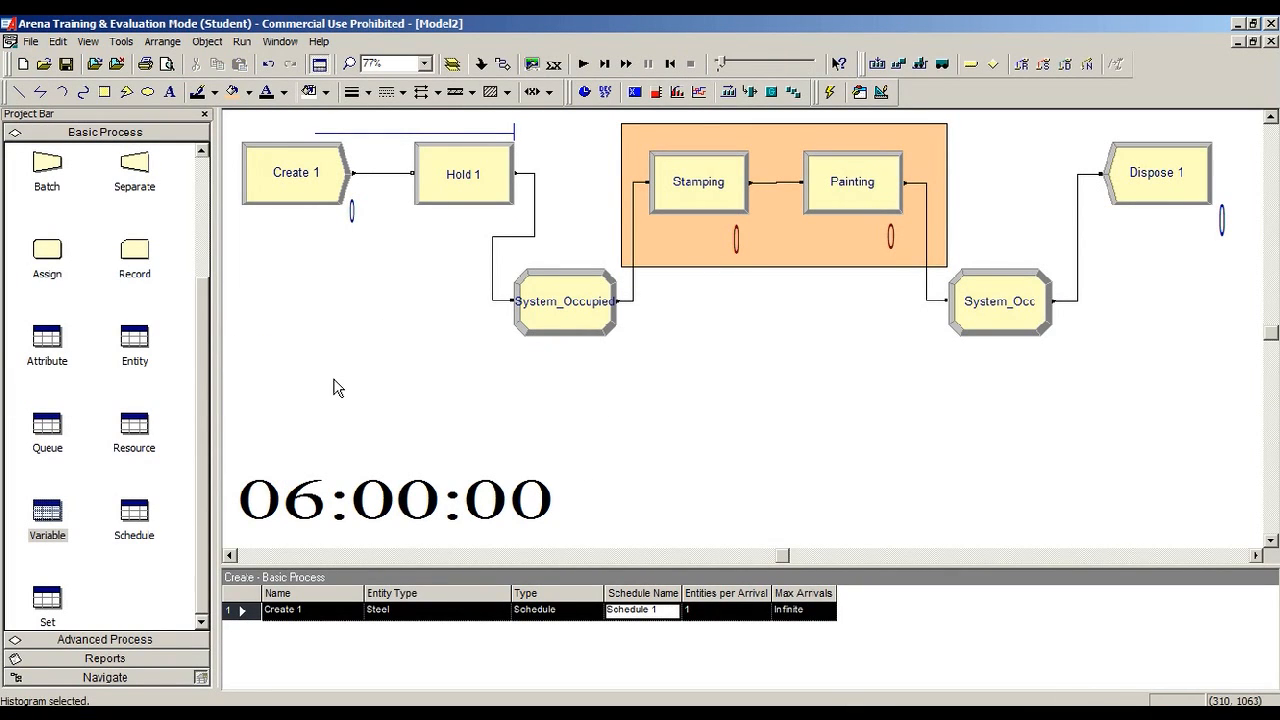
Start a new plot and add a data series named Occupied to it.
click(698, 92)
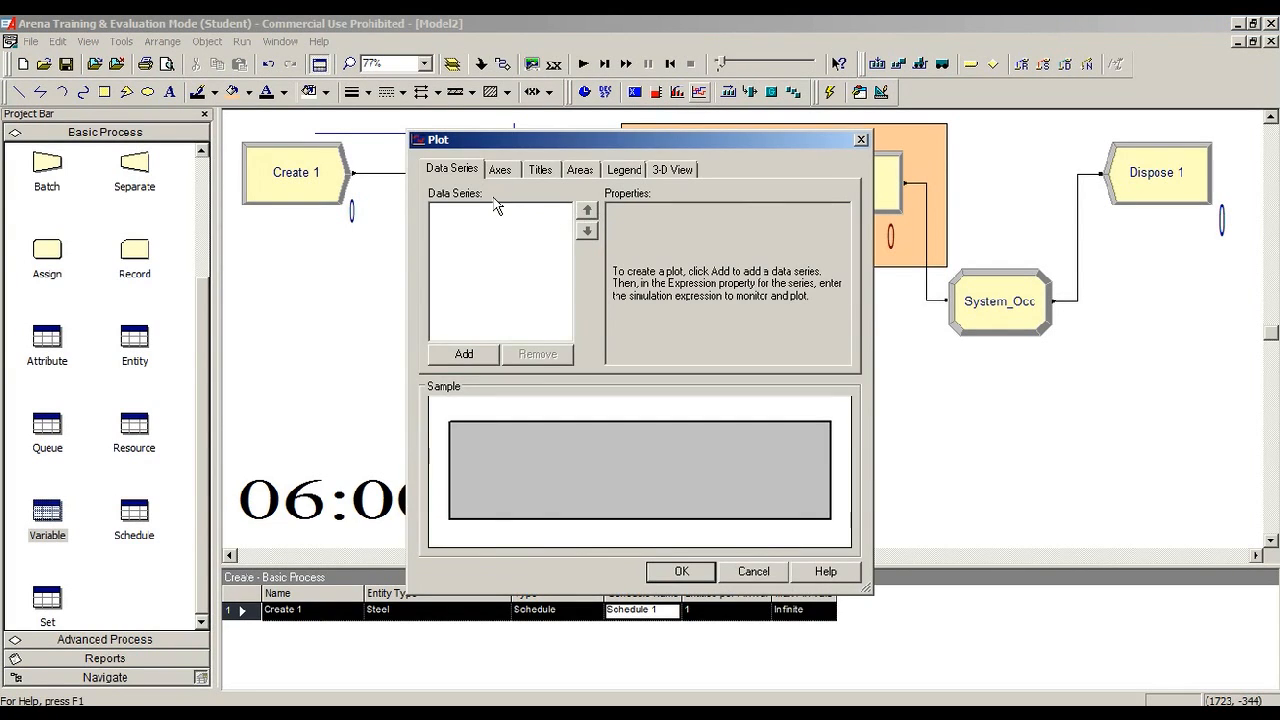
click(465, 354)
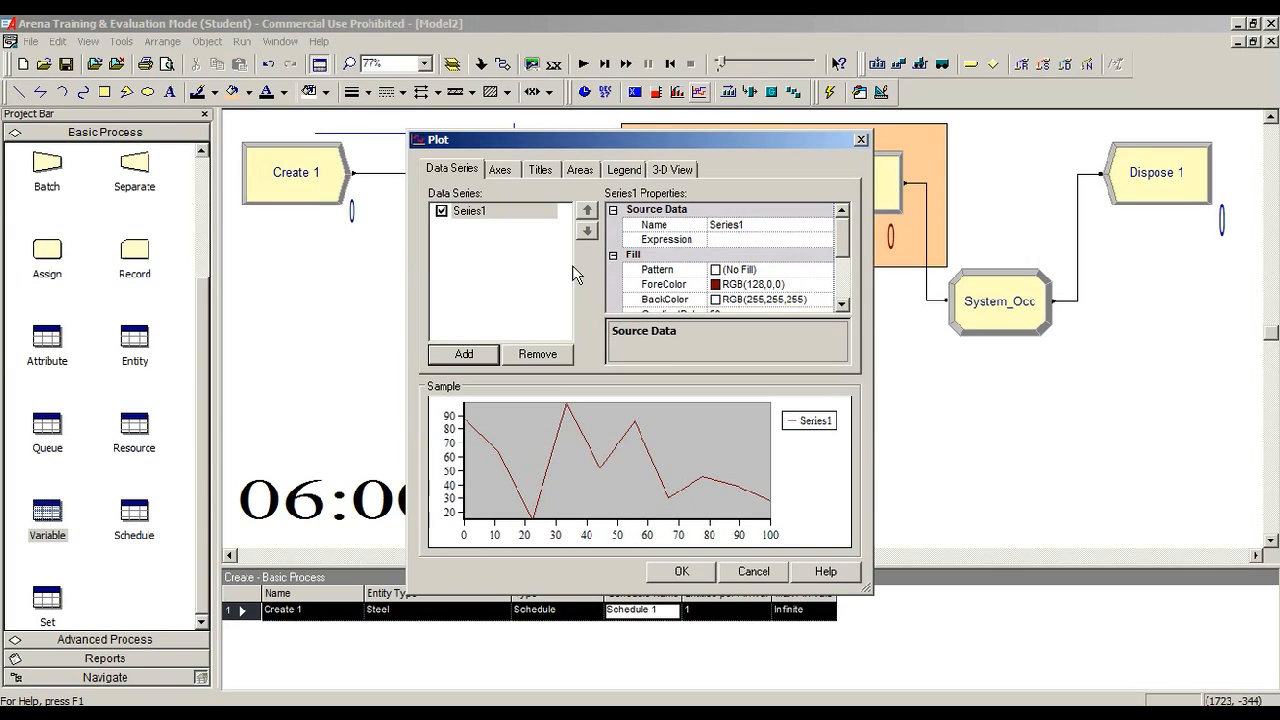
click(765, 228)
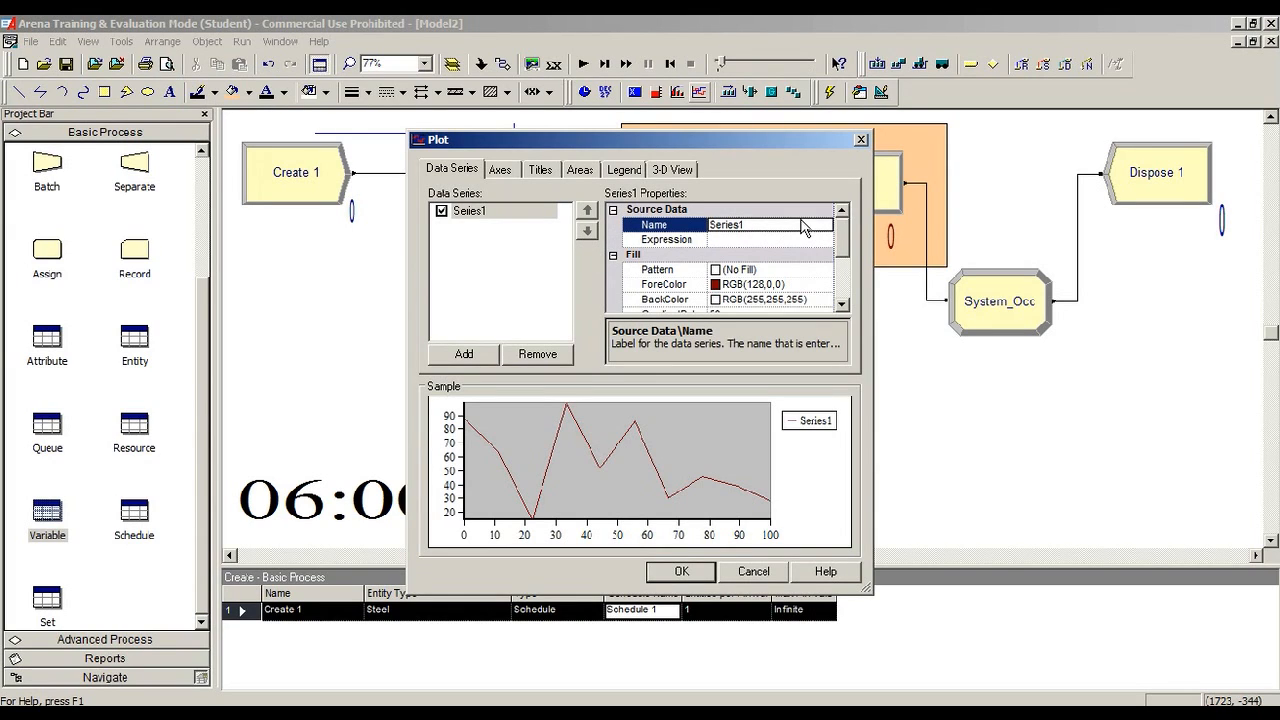
text(Occupied)
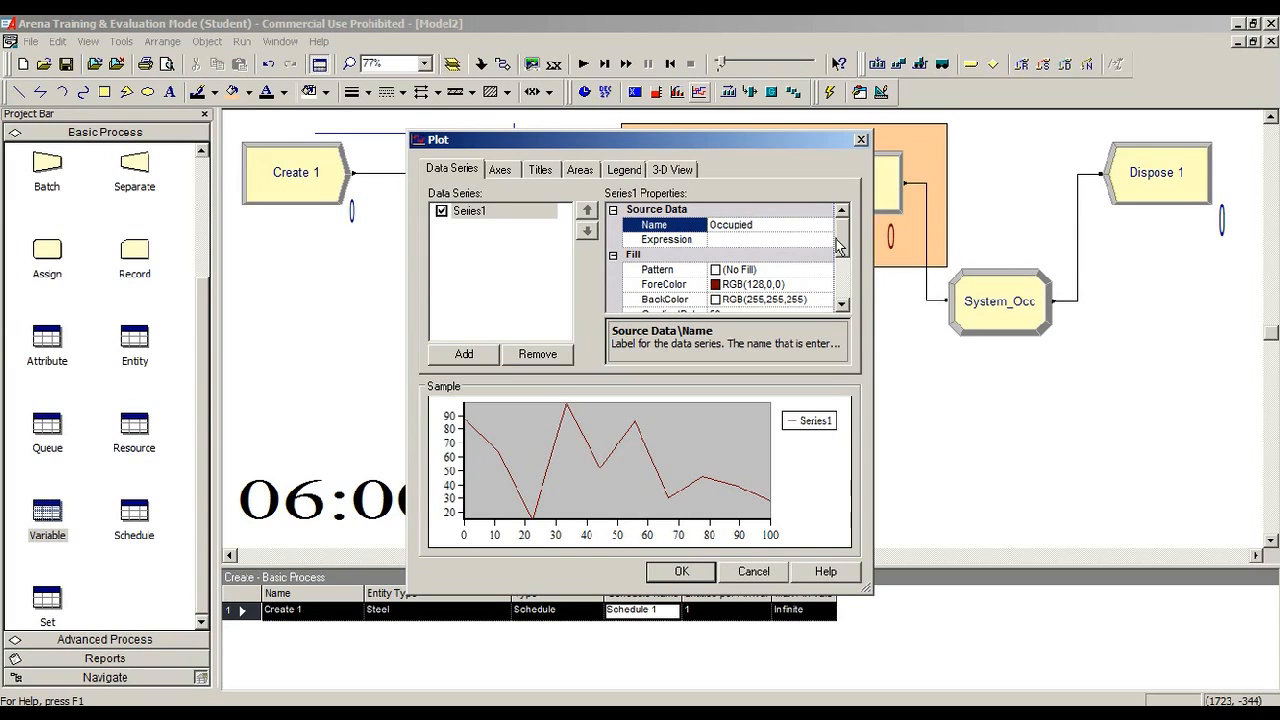
Build the Occupied series expression from the current value of the System_Free variable.
click(826, 241)
click(826, 241)
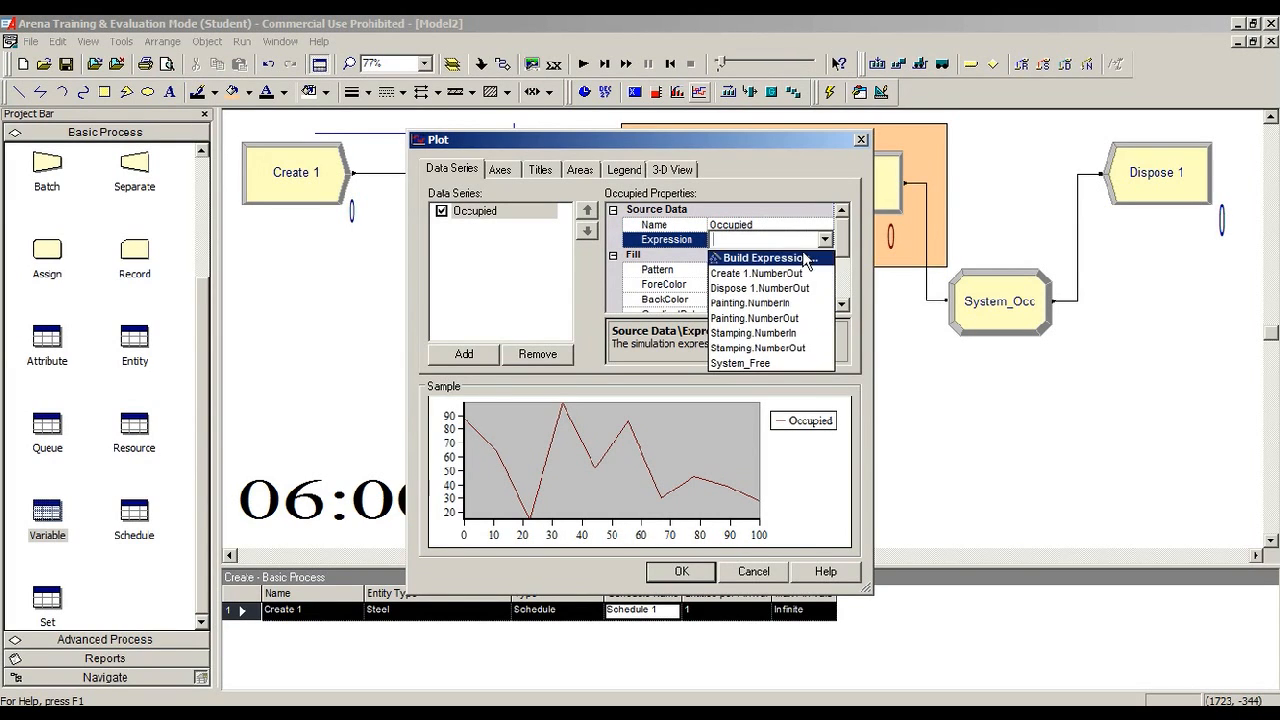
click(768, 258)
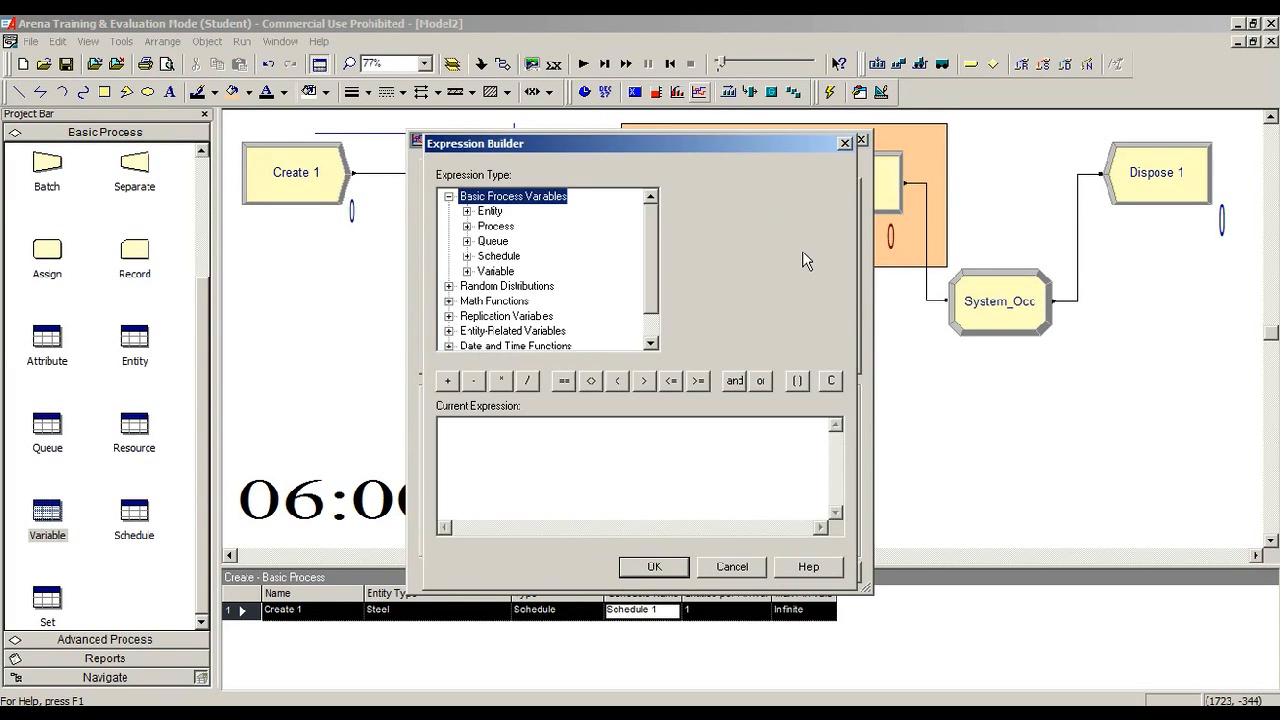
click(466, 271)
click(525, 256)
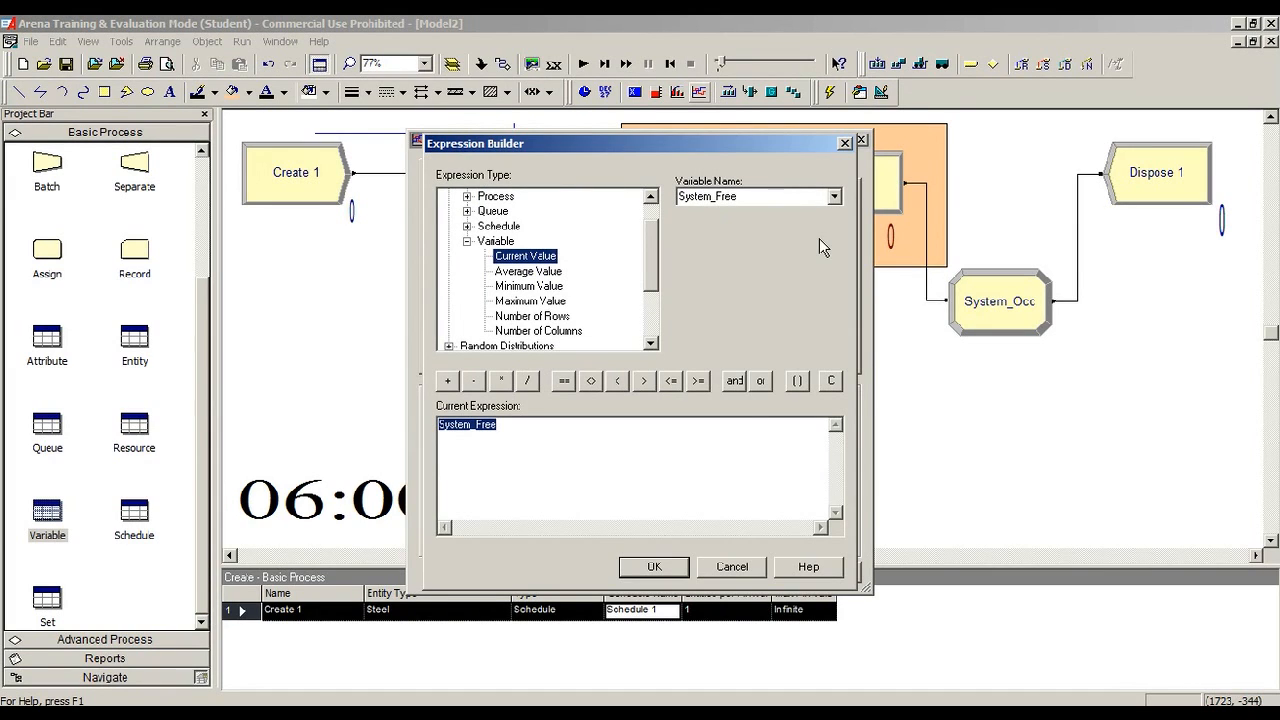
click(654, 566)
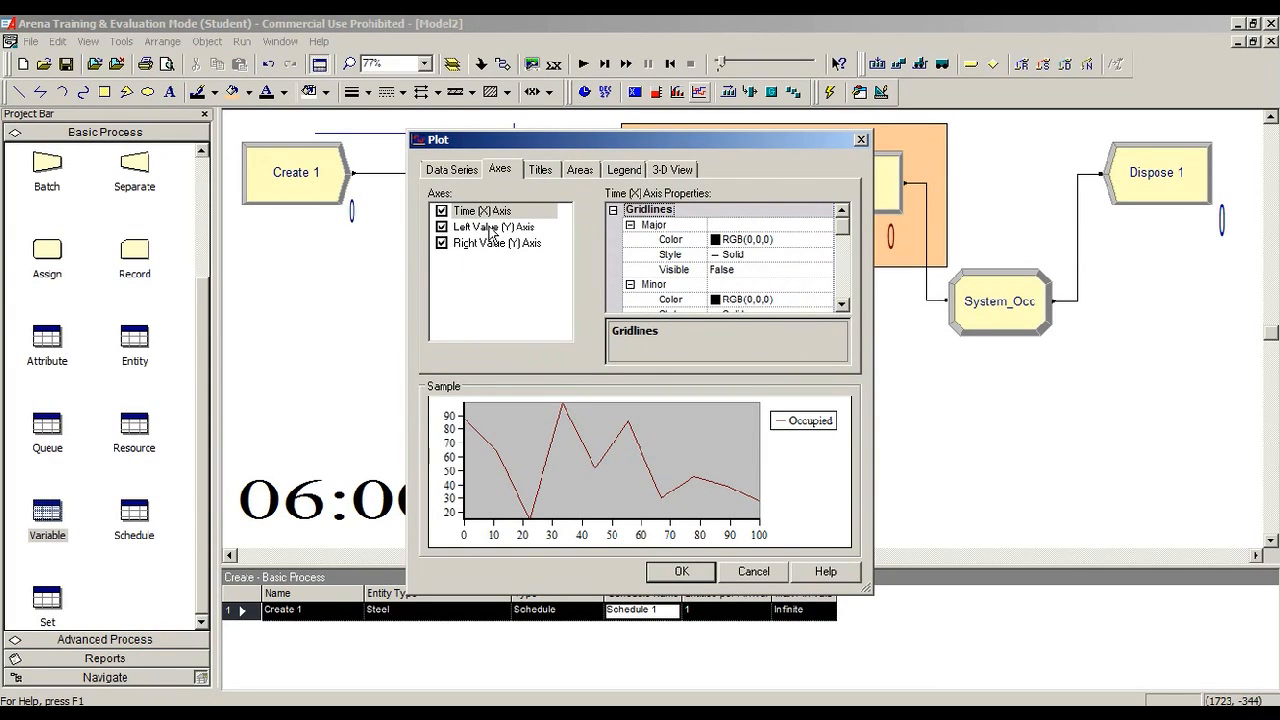
Place the plot below the stamping and painting area, about 2350 by 750 units in size, and test it in a simulation run.
click(680, 572)
drag(657, 375, 921, 512)
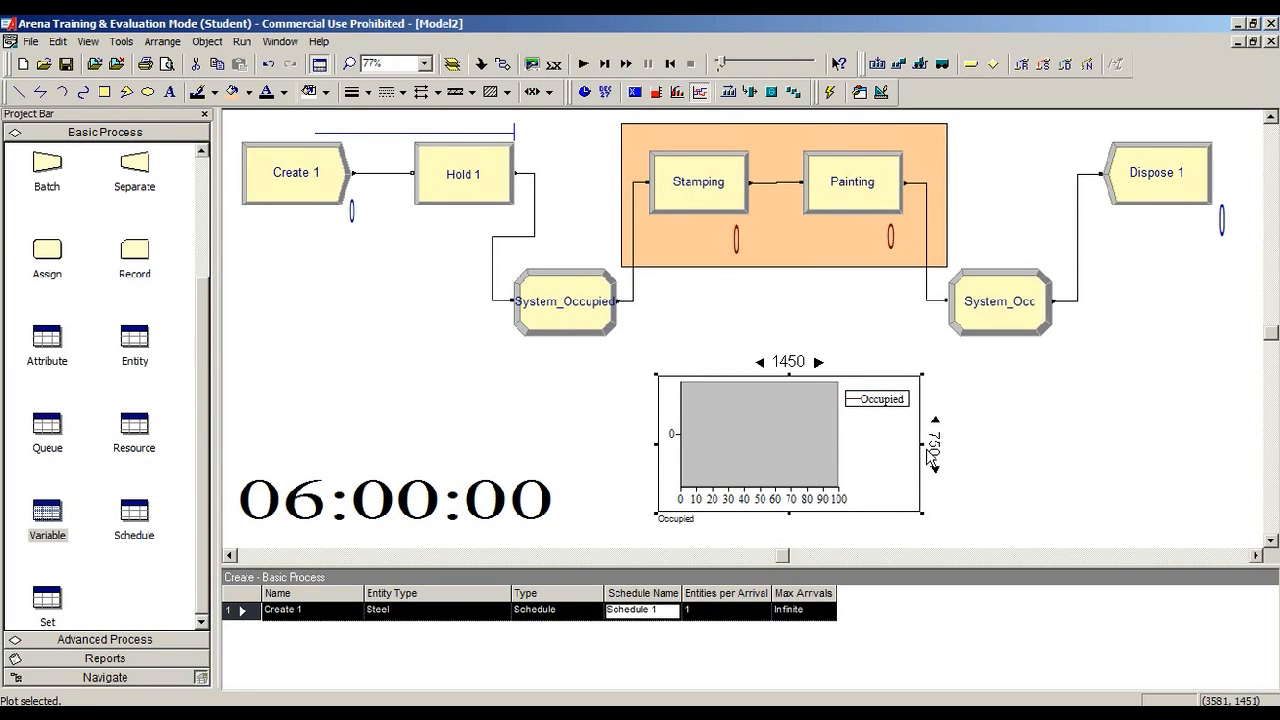
drag(923, 448, 1083, 451)
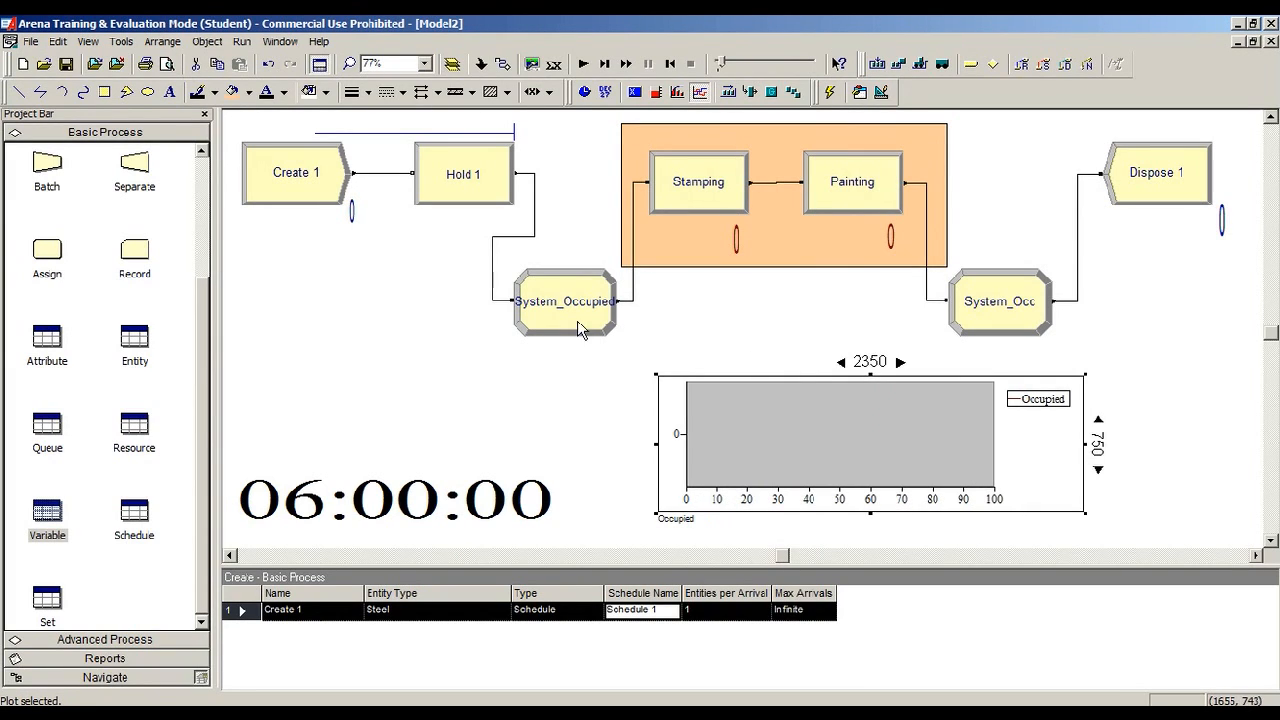
click(583, 63)
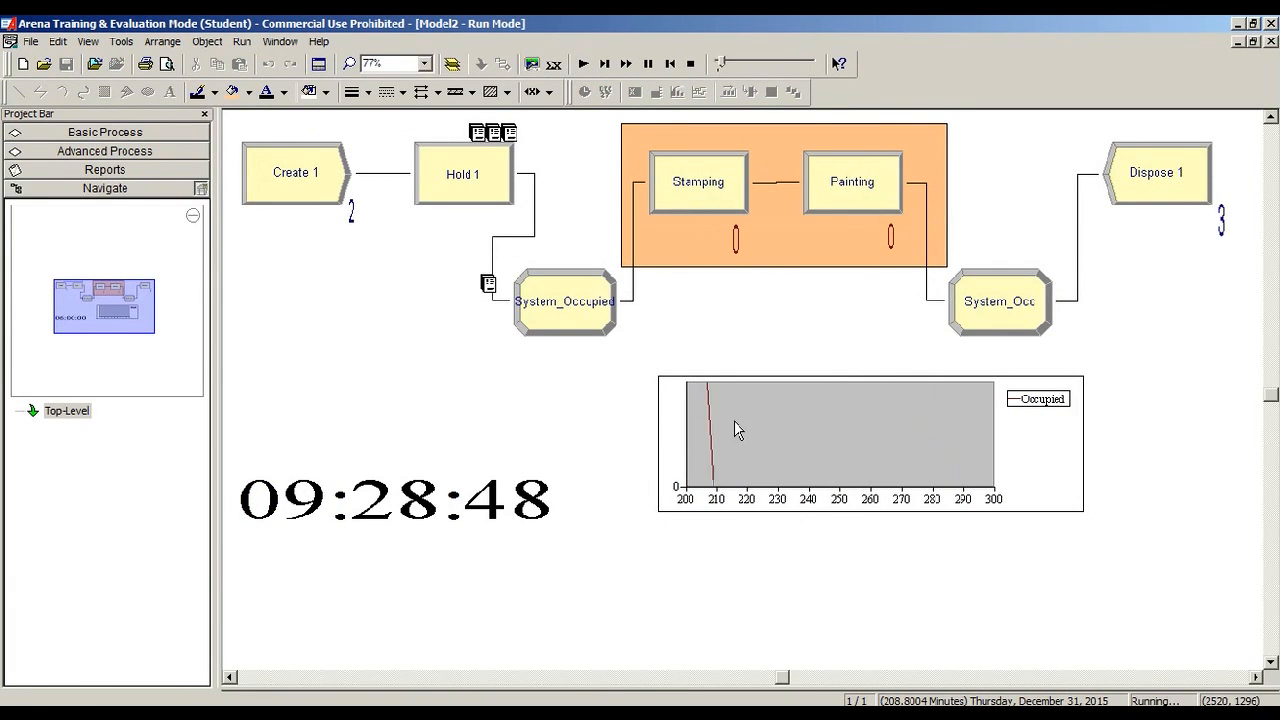
click(690, 63)
Reopen the plot's properties and examine its area, data series, legend and title settings.
double_click(834, 497)
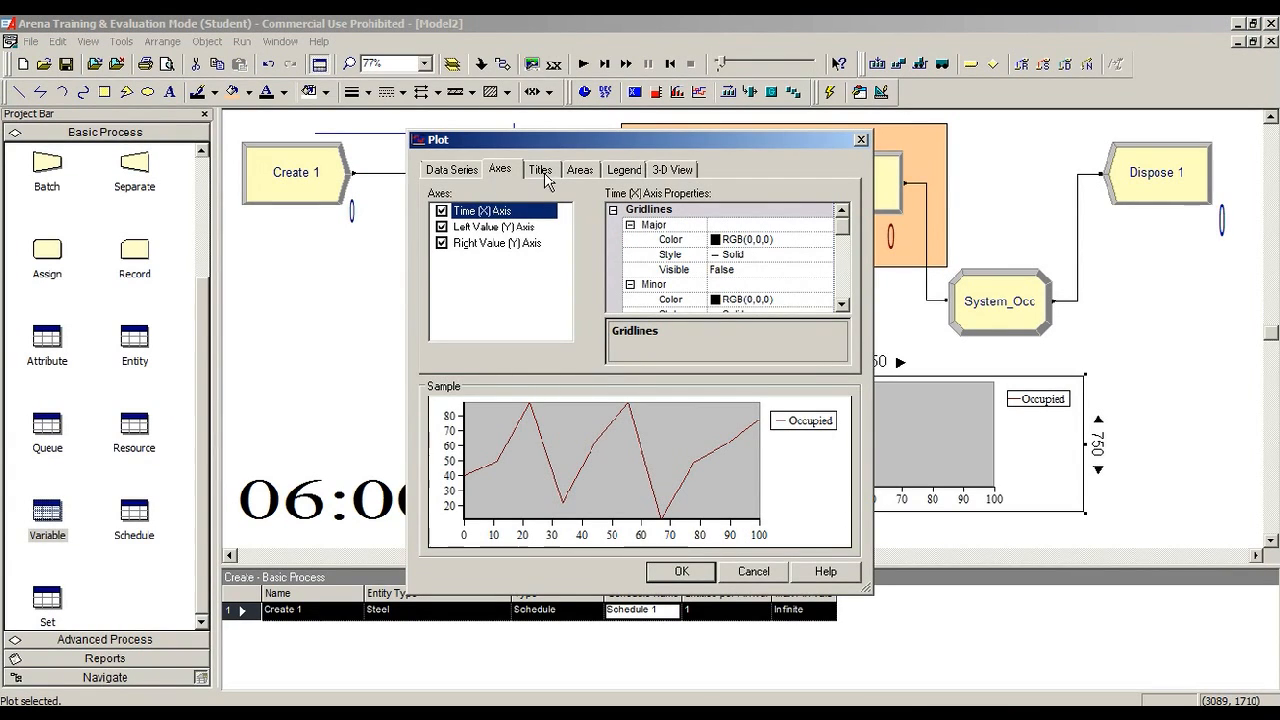
click(582, 172)
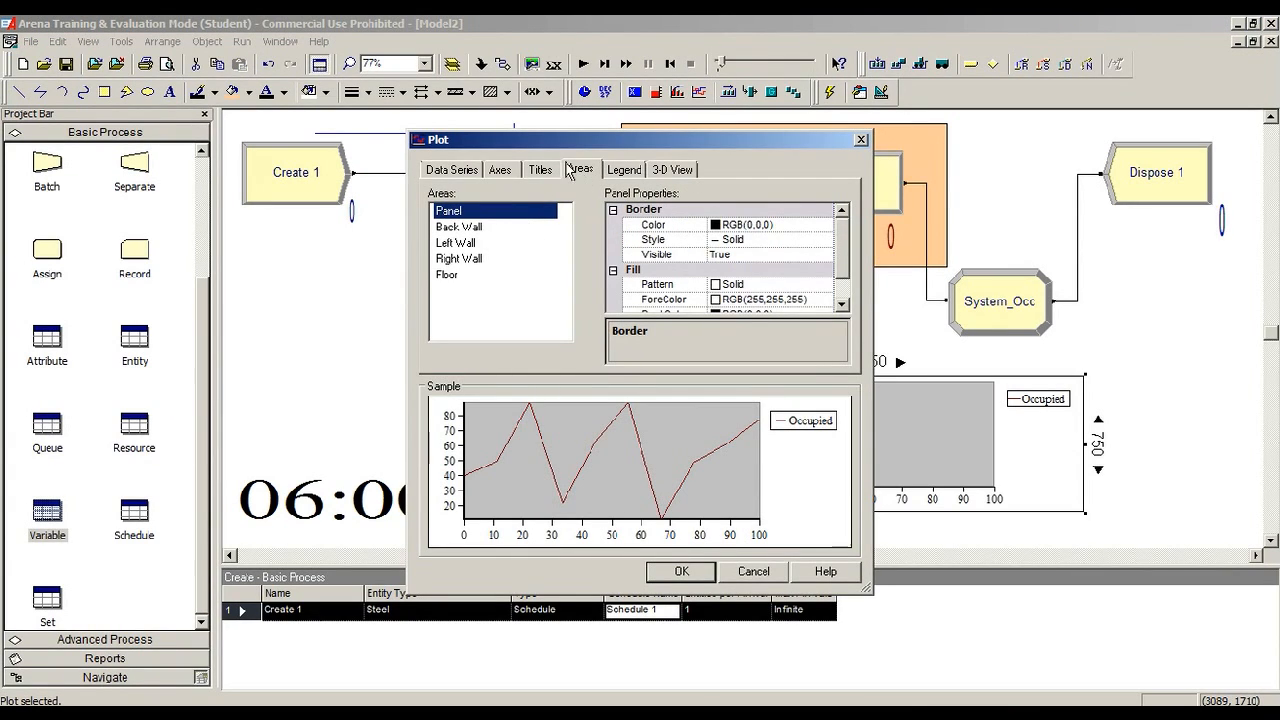
click(470, 167)
drag(838, 252, 843, 166)
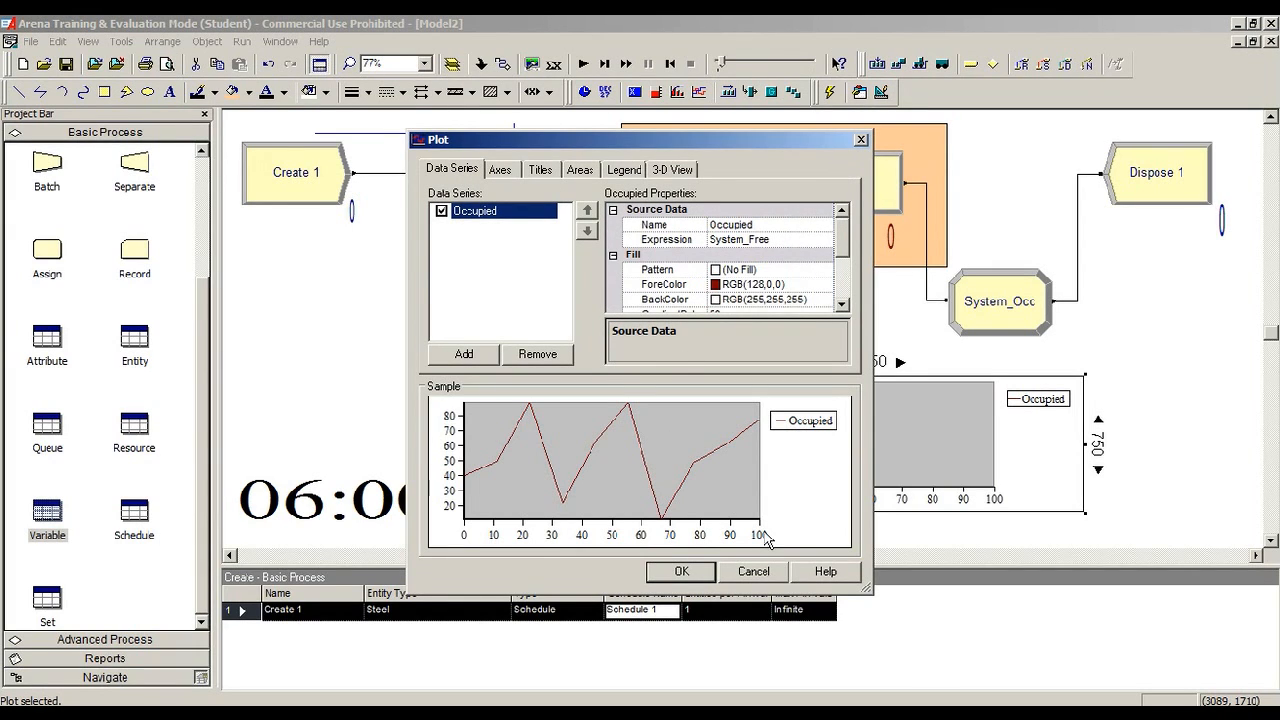
click(638, 170)
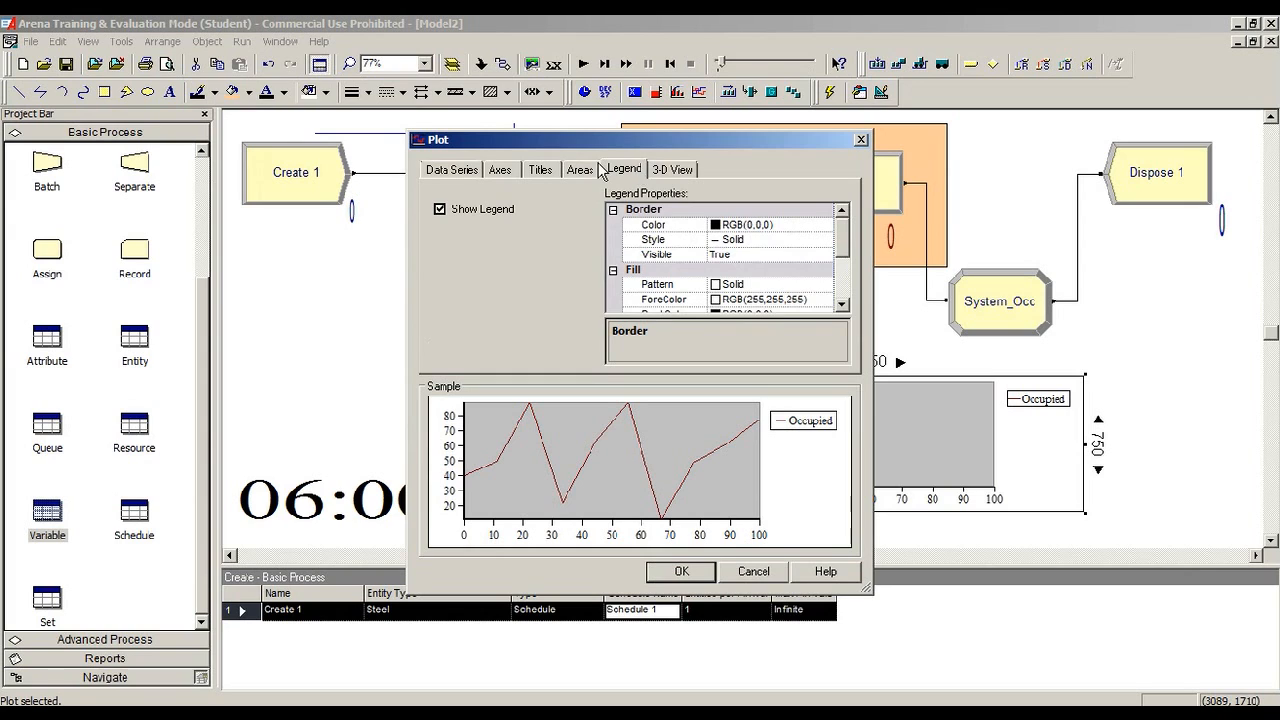
drag(850, 248, 849, 279)
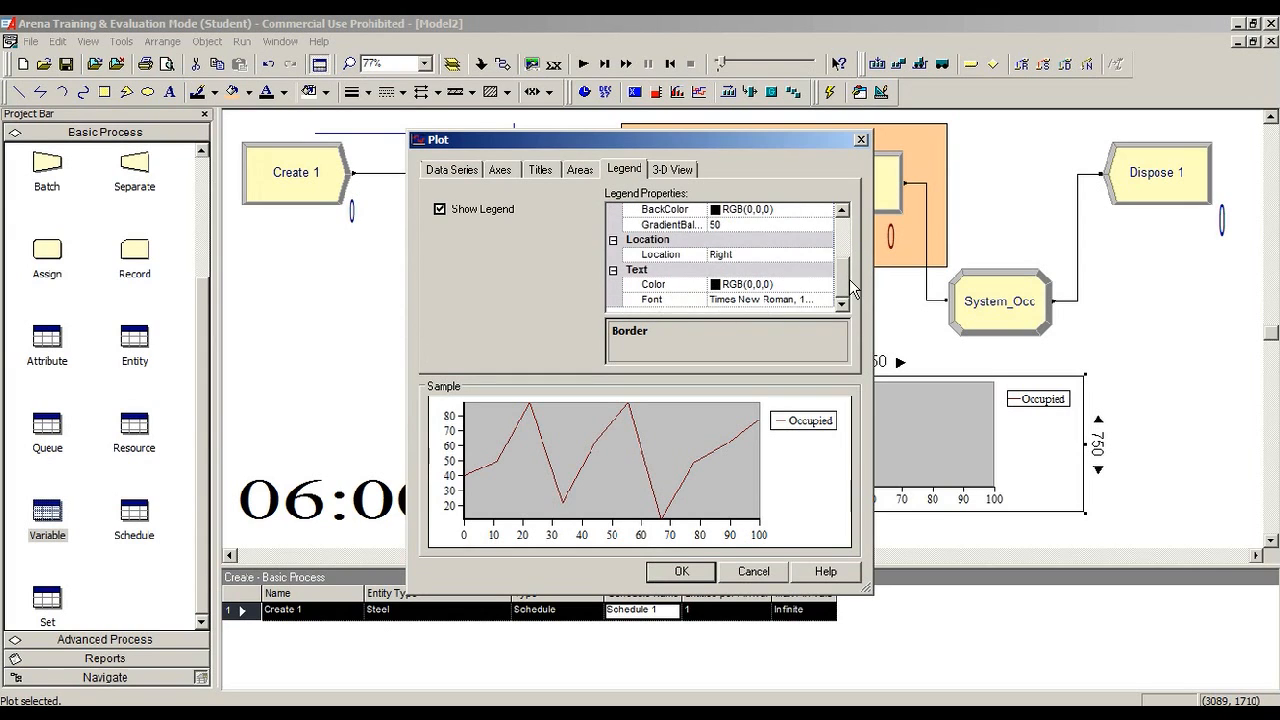
click(580, 172)
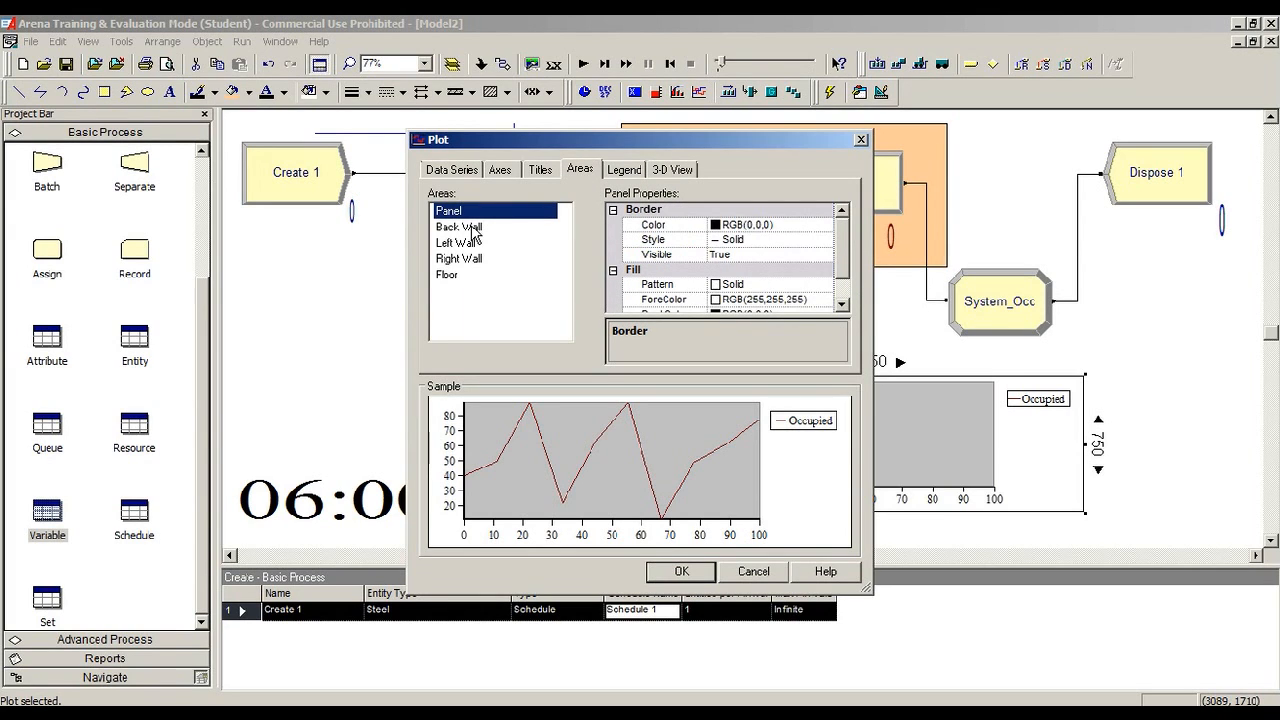
click(545, 176)
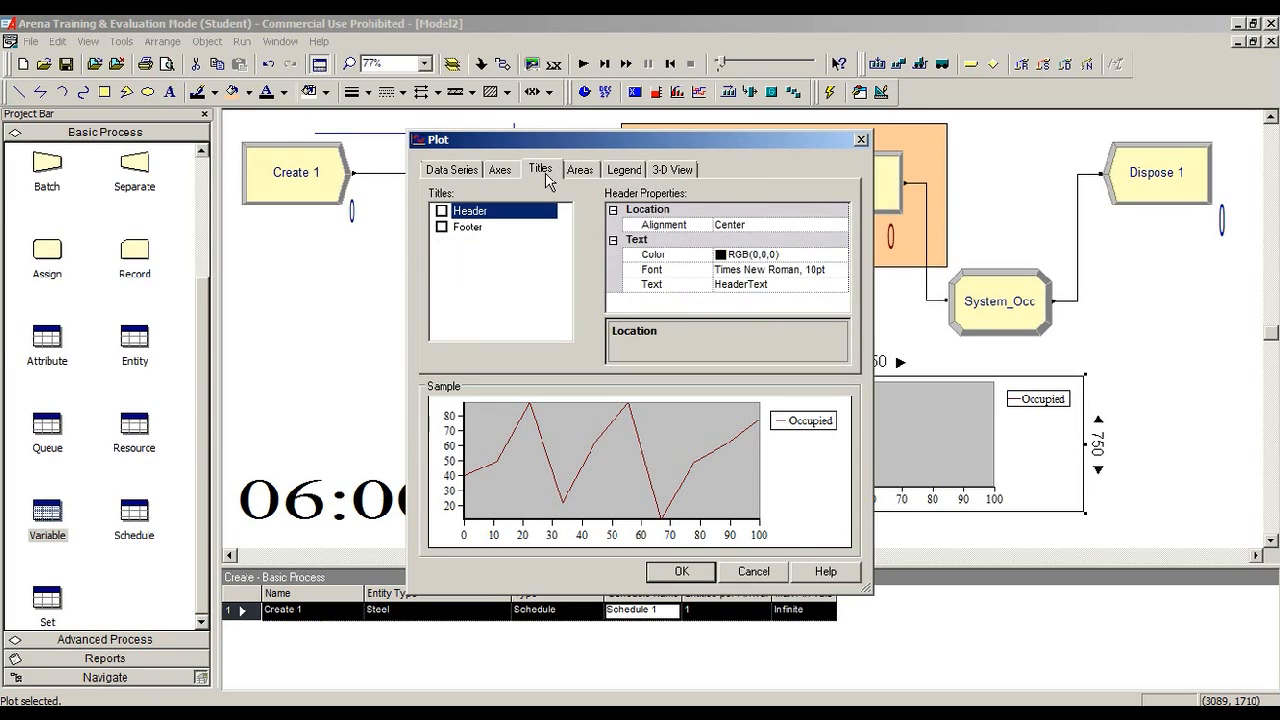
Set the maximum of the plot's time (X) axis scale to 10000.
click(516, 172)
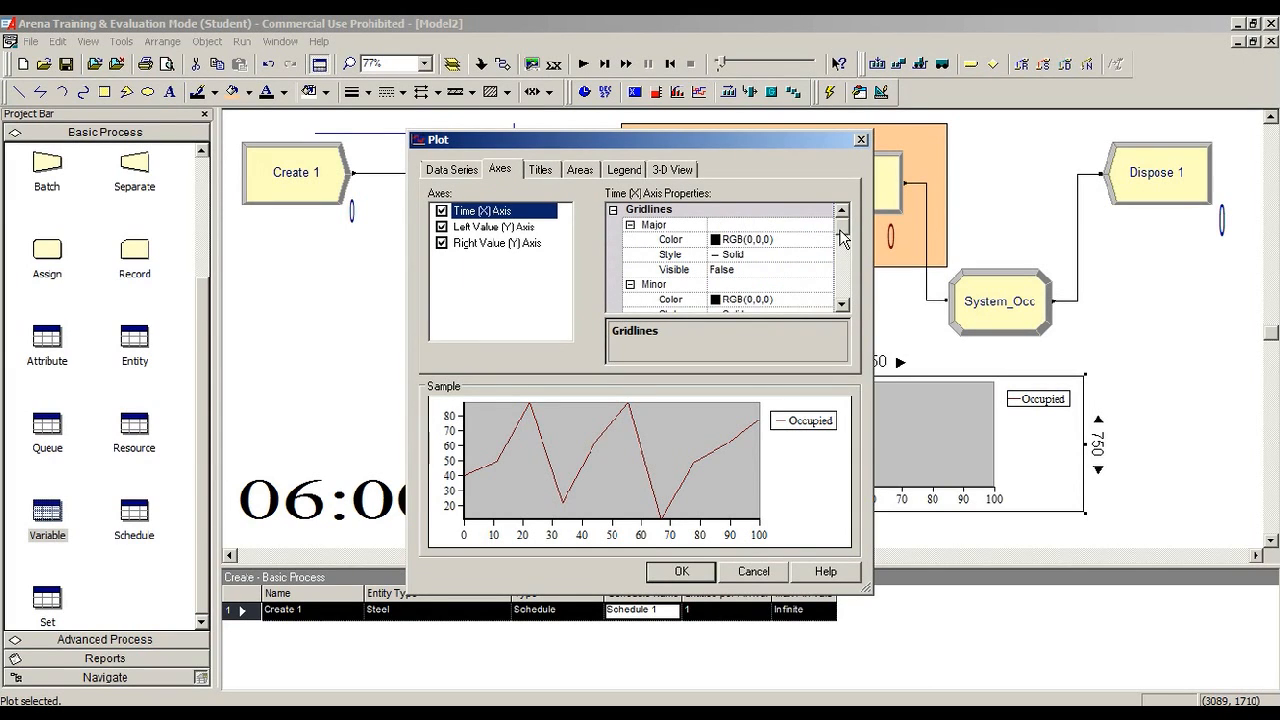
drag(843, 238, 843, 274)
click(760, 249)
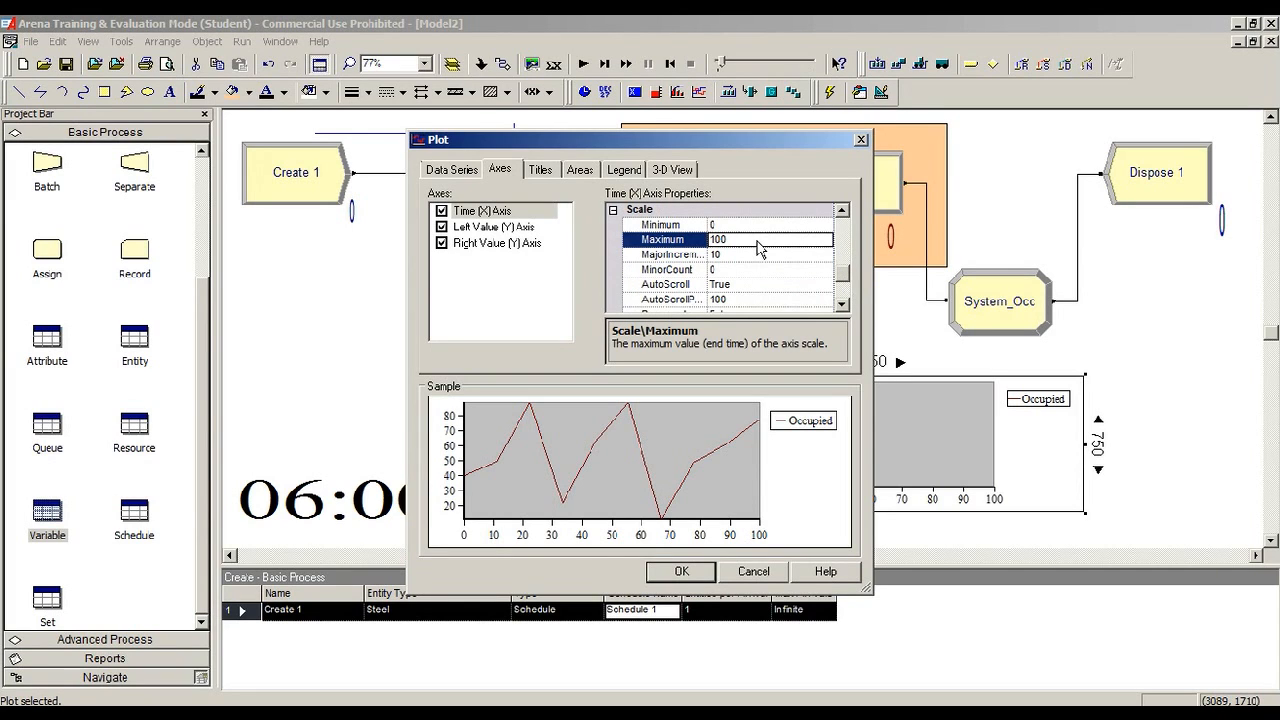
click(758, 241)
key(BackSpace)
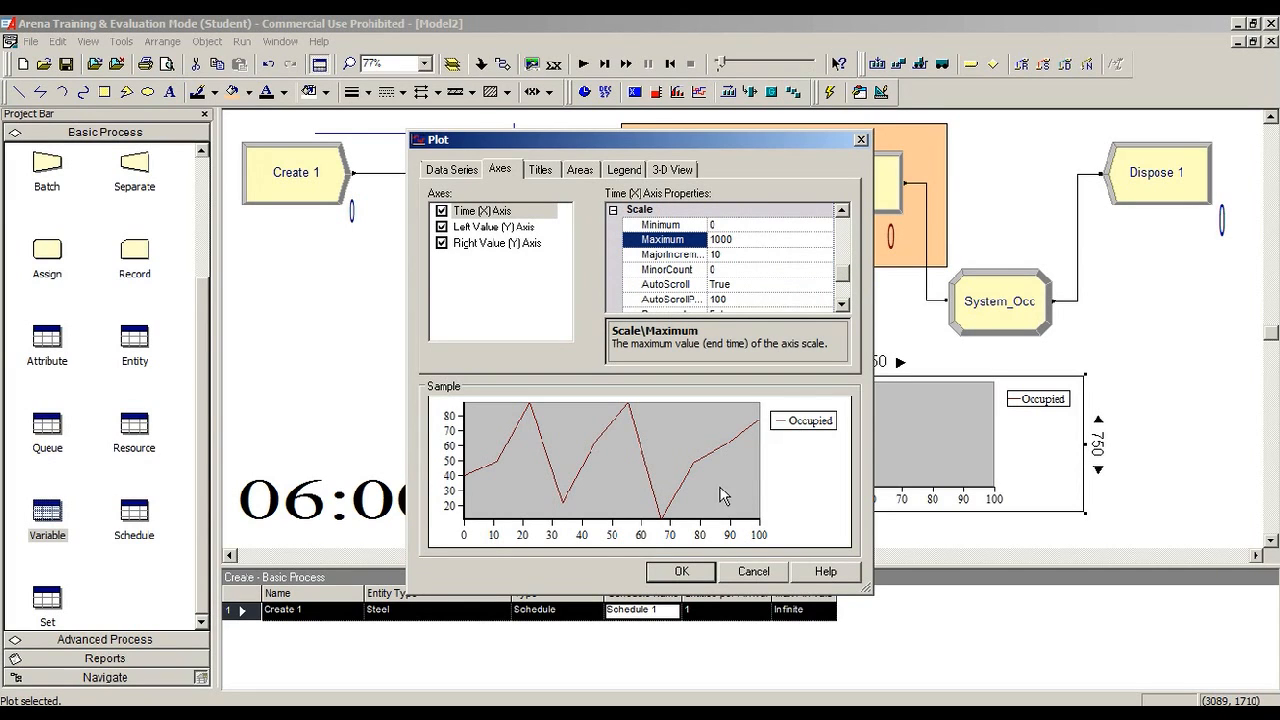
click(700, 570)
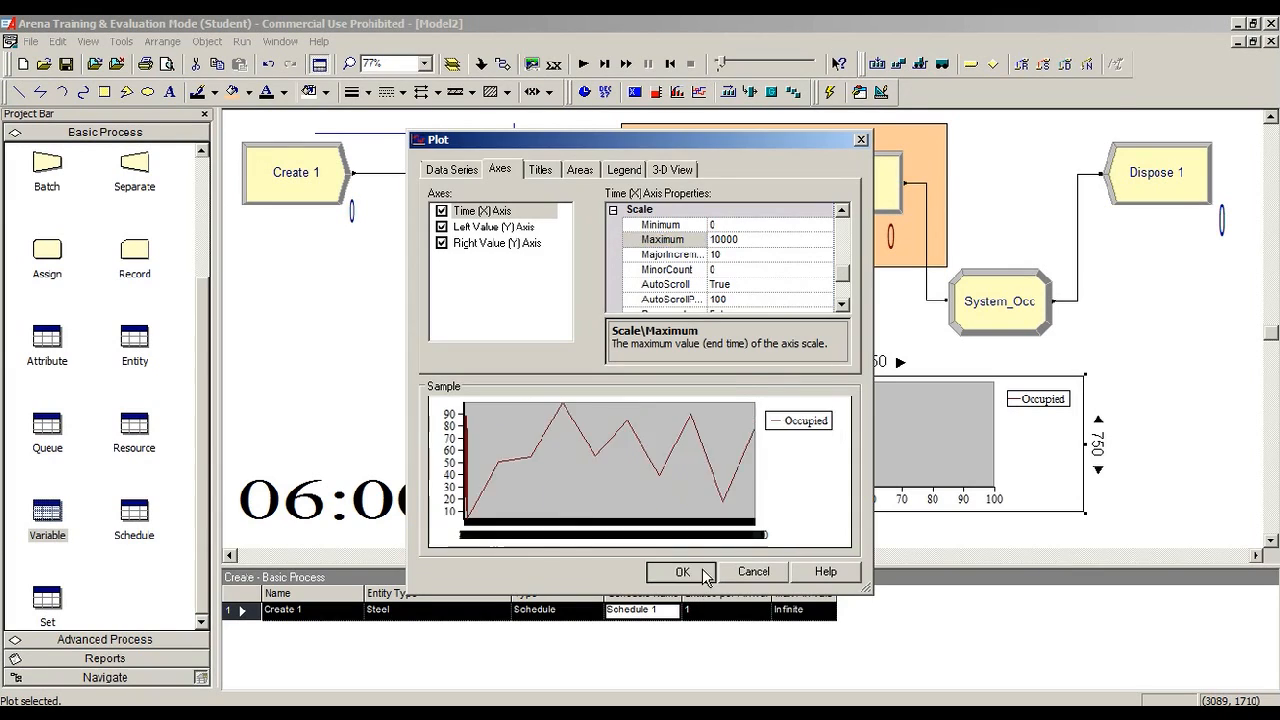
Move the plot directly above the clock and widen it until it reaches beneath the Dispose 1 module.
drag(1085, 443, 646, 413)
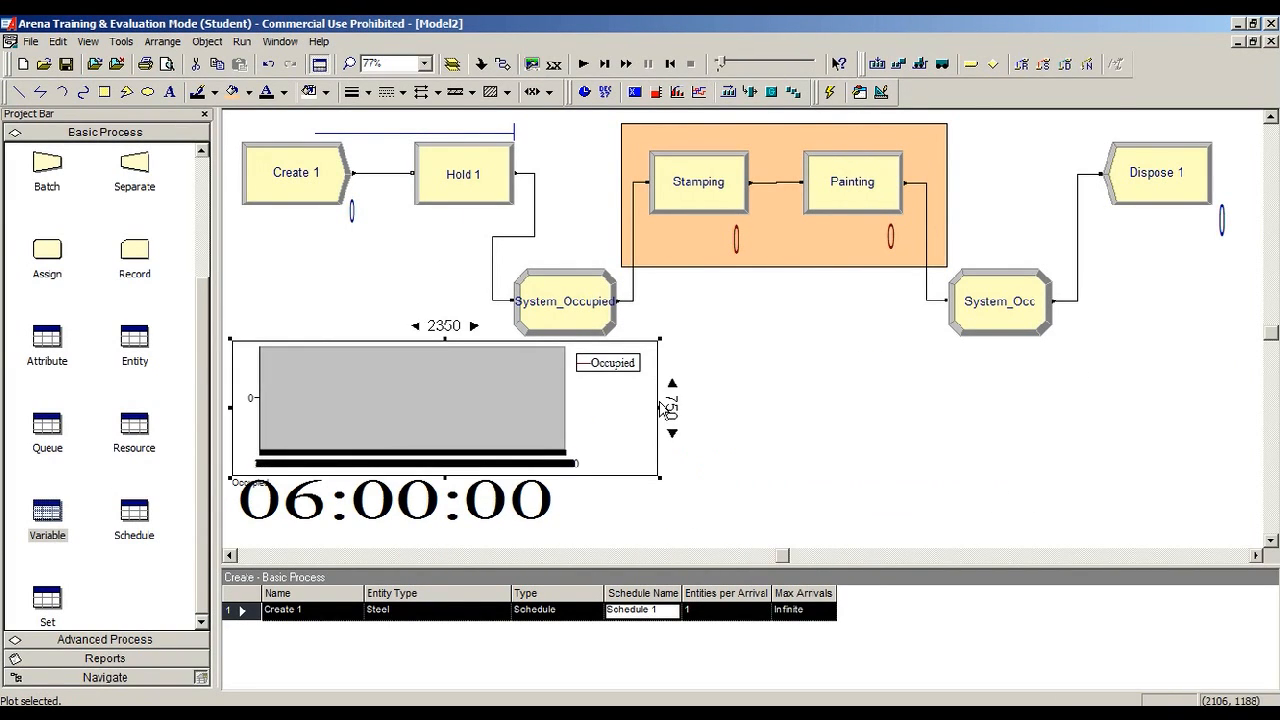
click(668, 421)
click(668, 421)
drag(658, 407, 1236, 447)
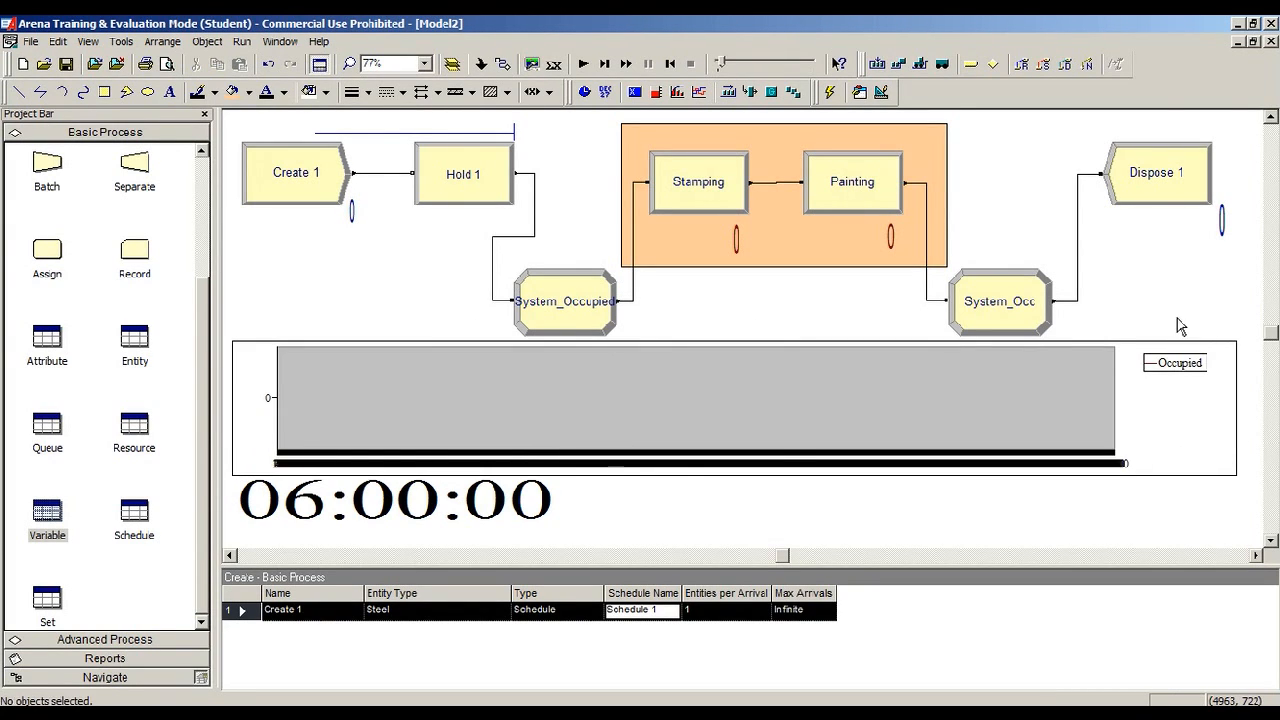
Run the simulation to completion to check the widened plot, decline the results and end the run.
click(584, 64)
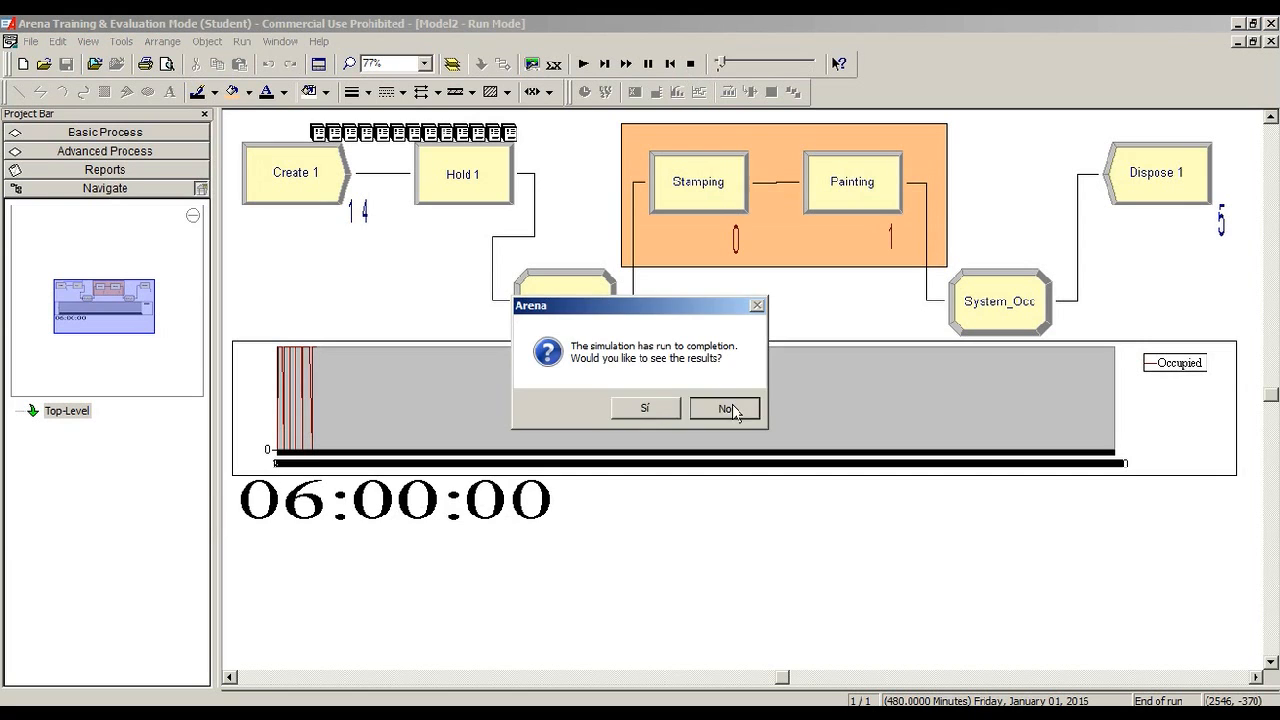
click(726, 405)
click(690, 63)
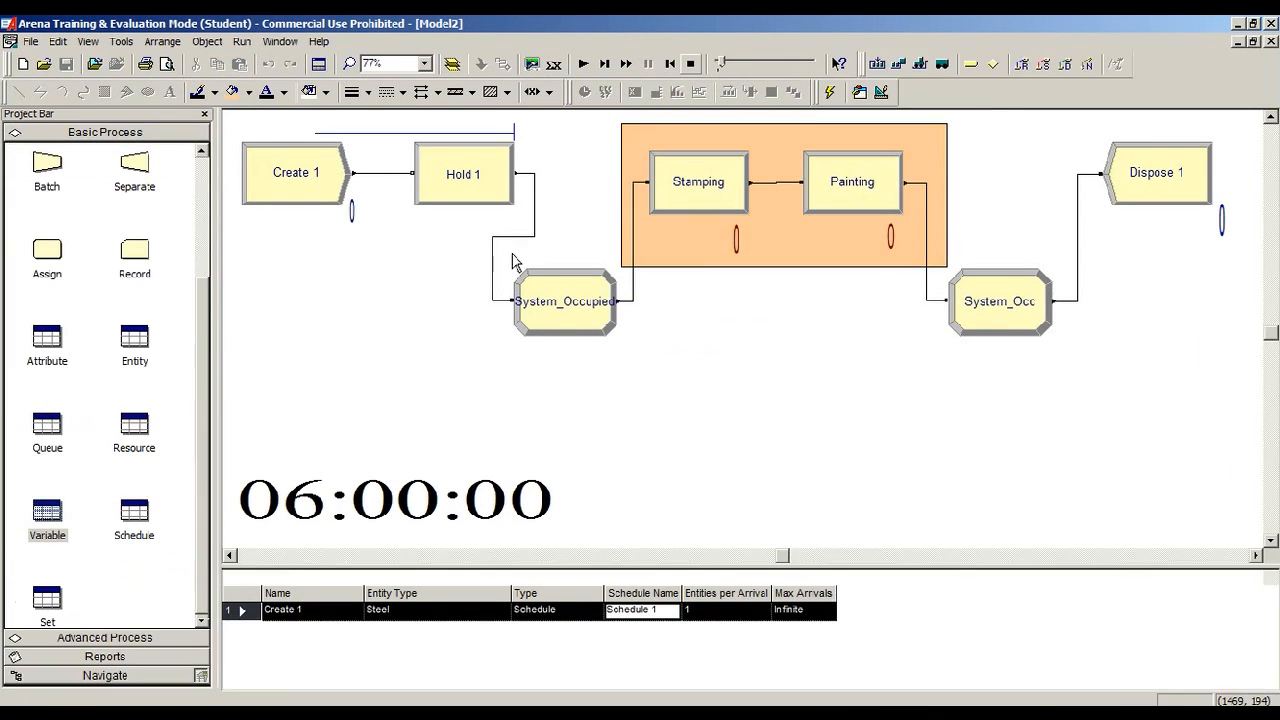
Set the number of replications to 10 in the run setup.
click(241, 41)
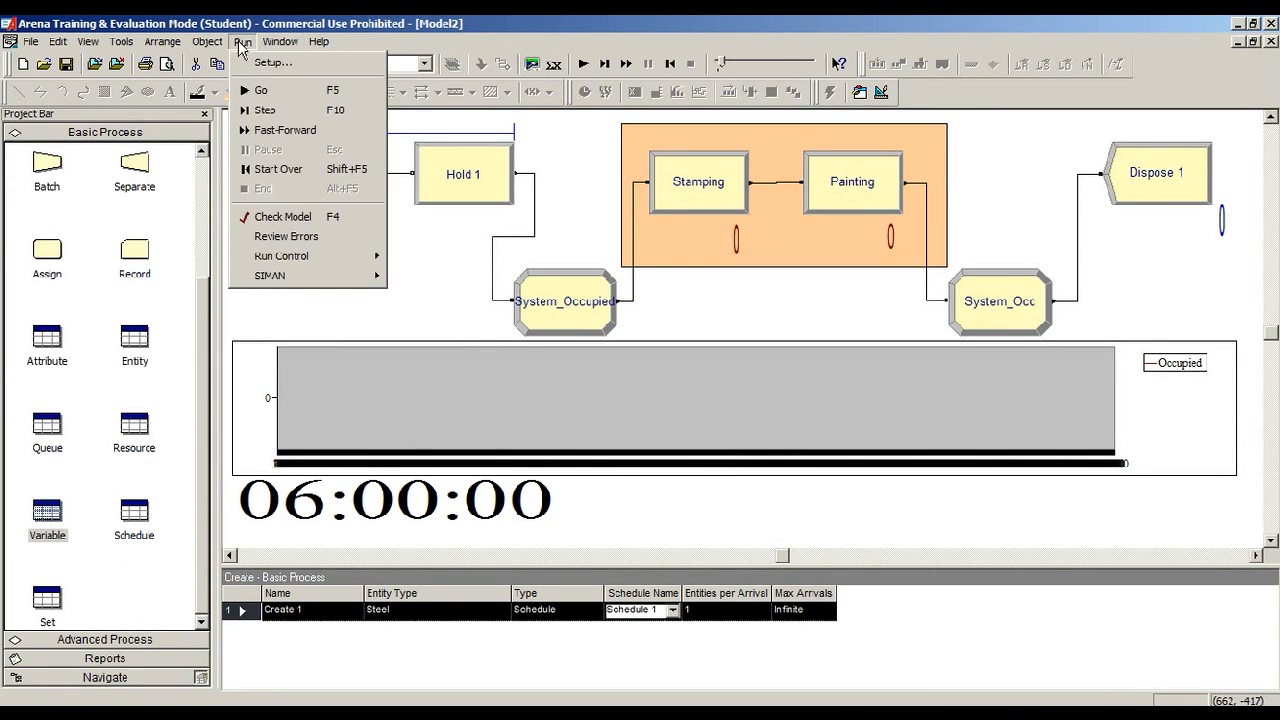
click(275, 58)
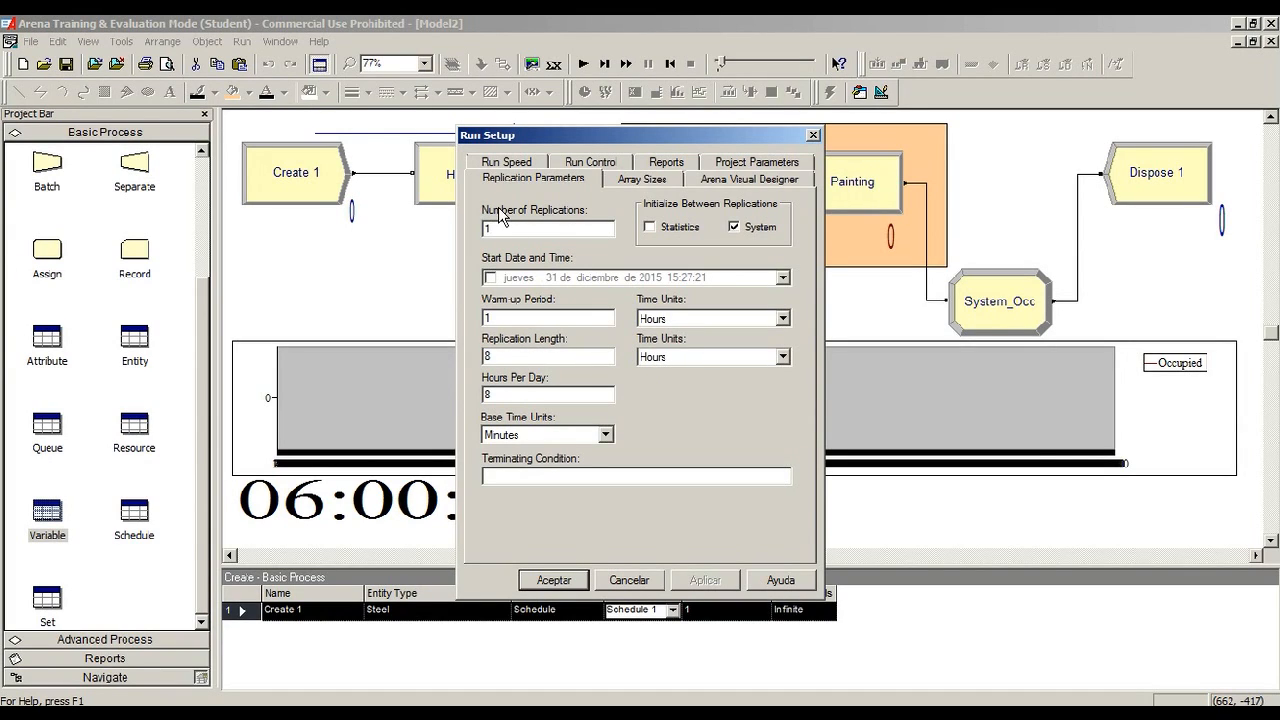
text(0)
click(704, 580)
click(552, 582)
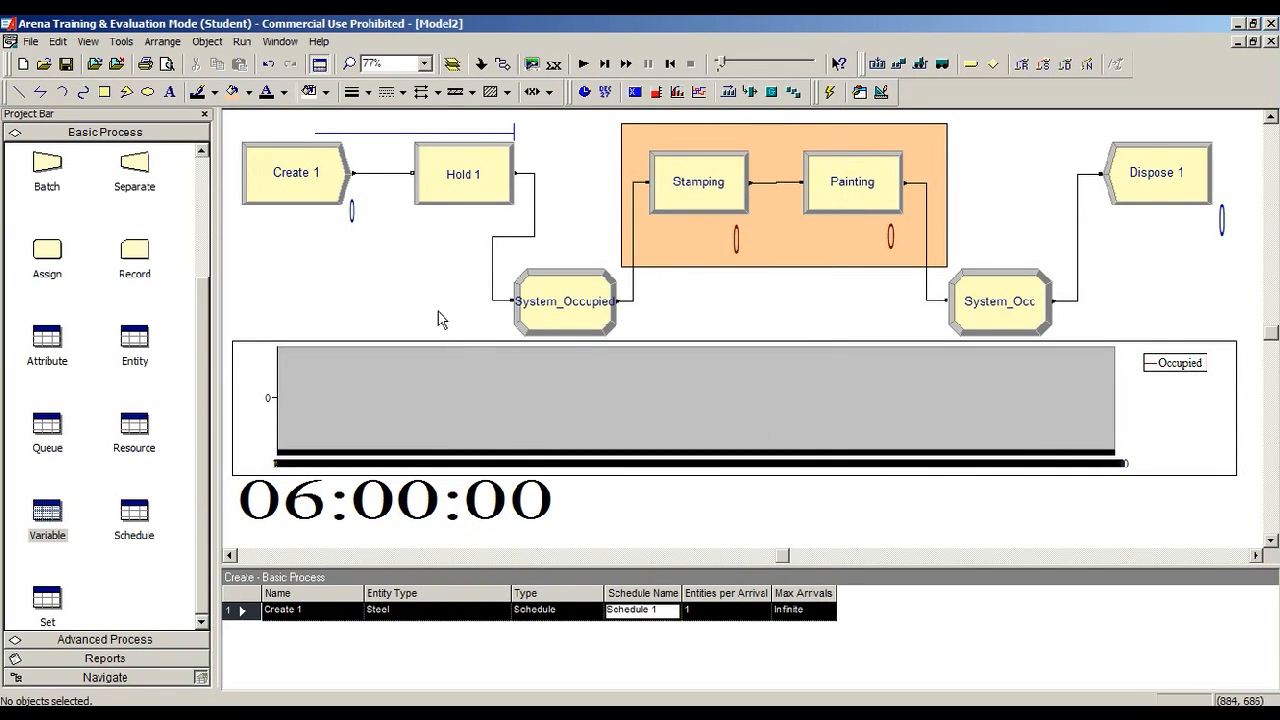
Run the ten replications, fast-forward them to completion and open the results report.
click(585, 66)
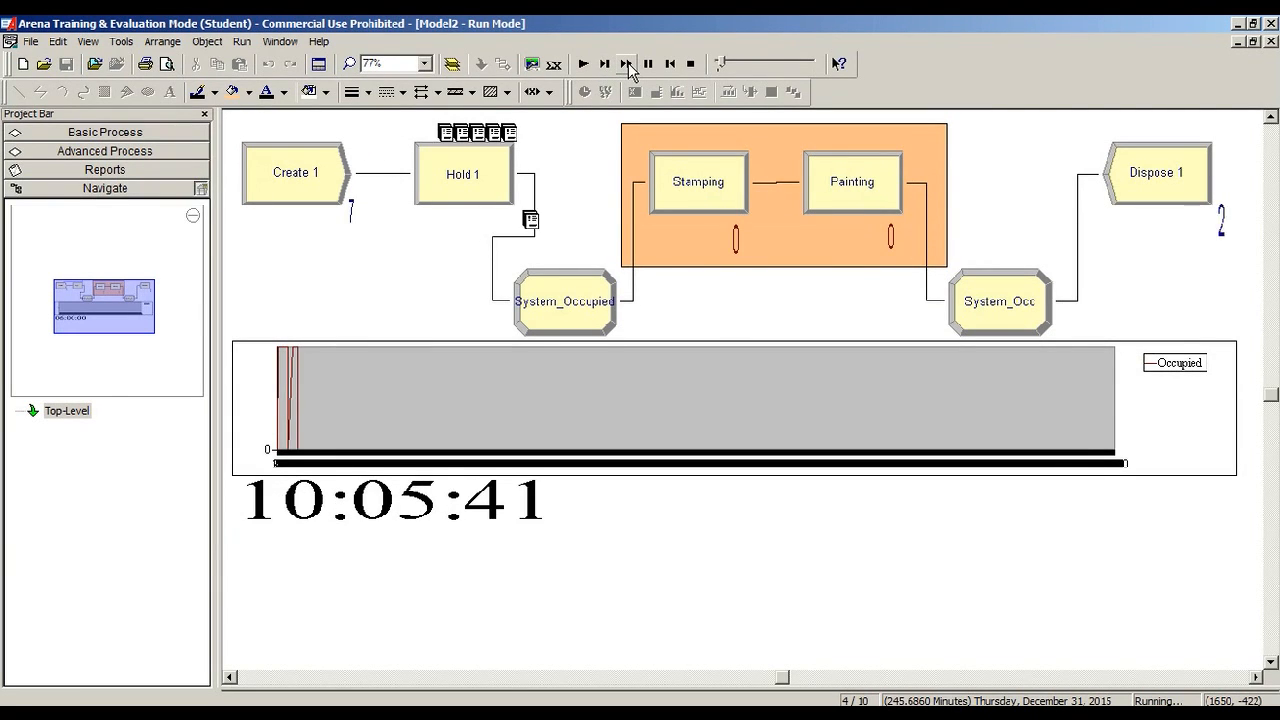
click(627, 63)
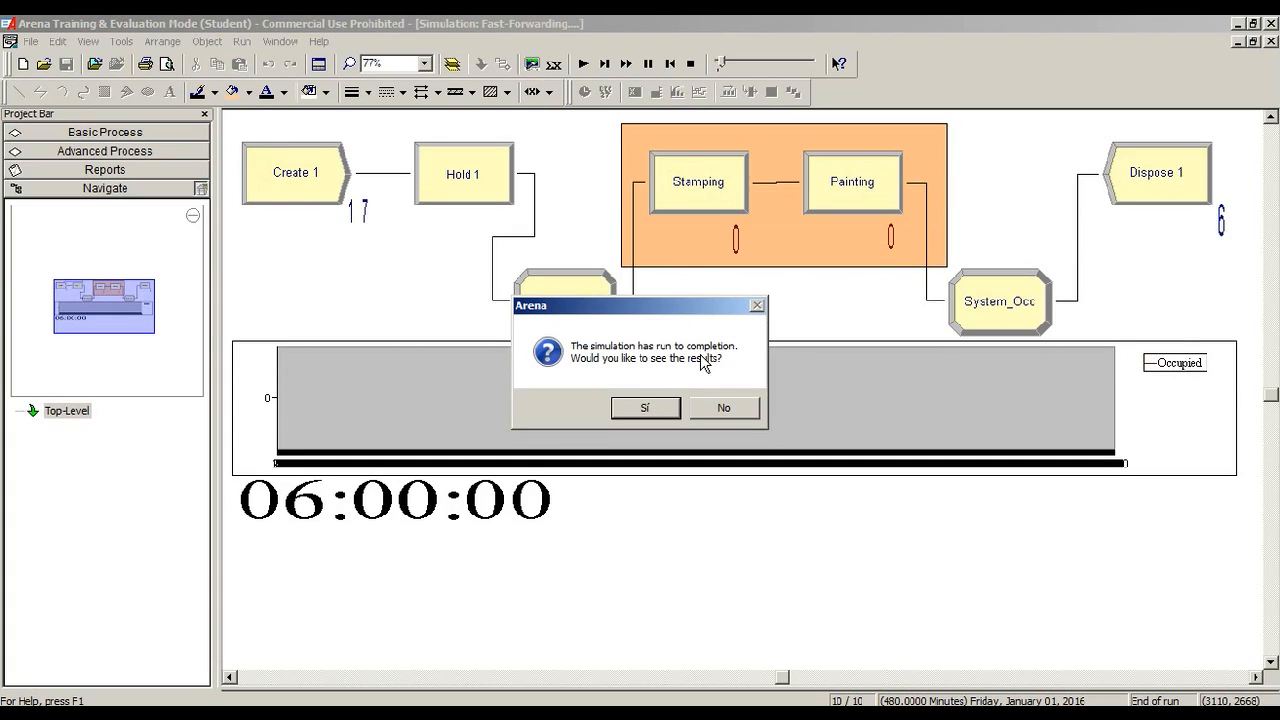
click(647, 408)
click(757, 407)
click(757, 407)
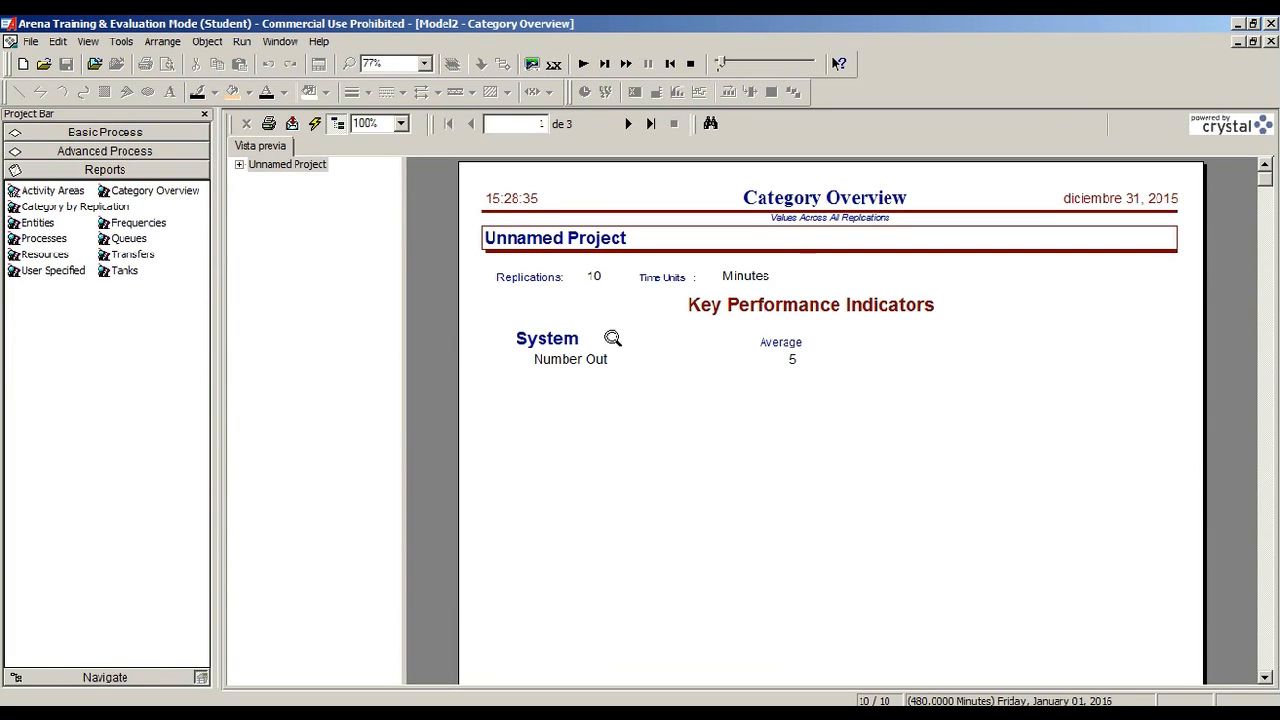
Expand the project's Entity and Queue sections in the Category Overview report to examine their contents.
click(239, 165)
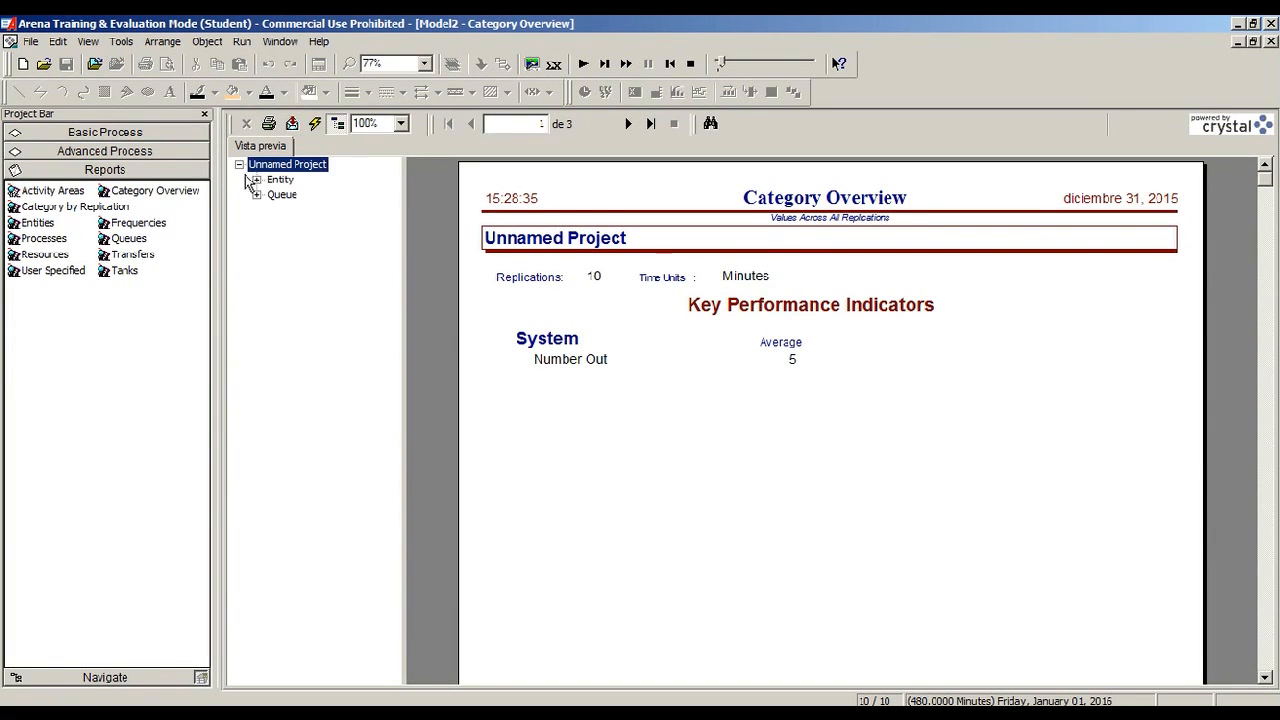
click(257, 180)
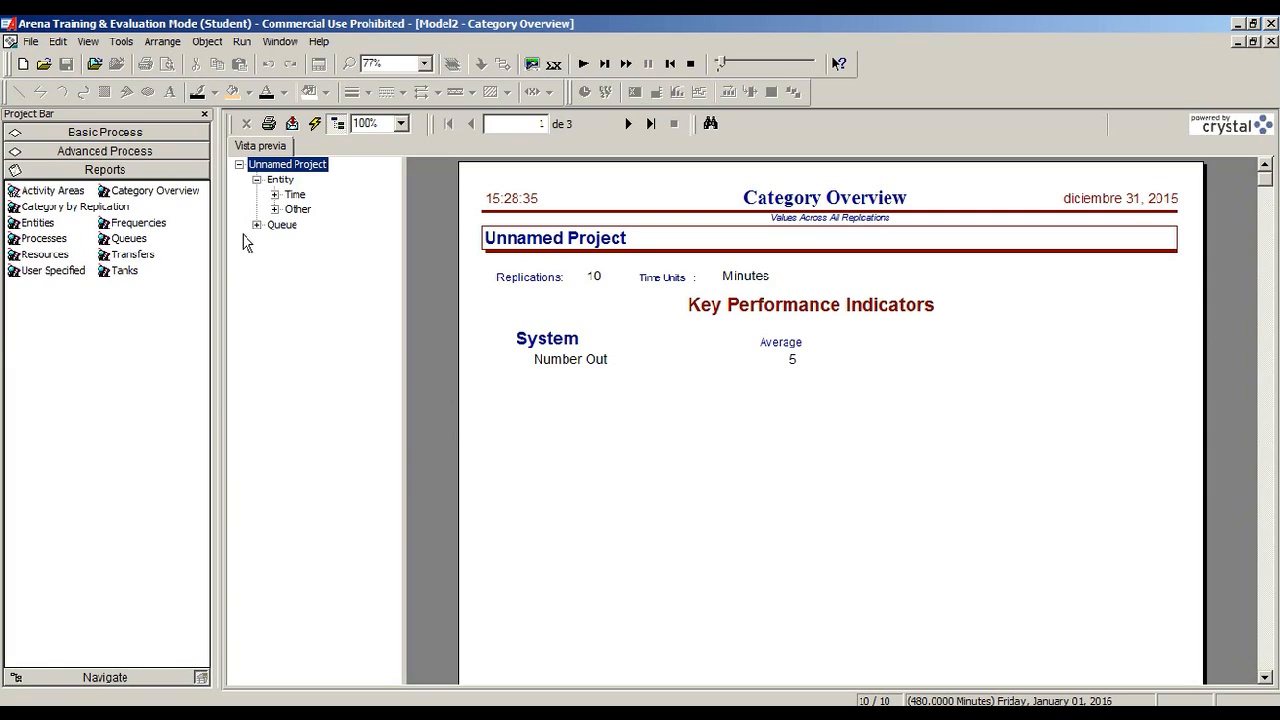
click(257, 225)
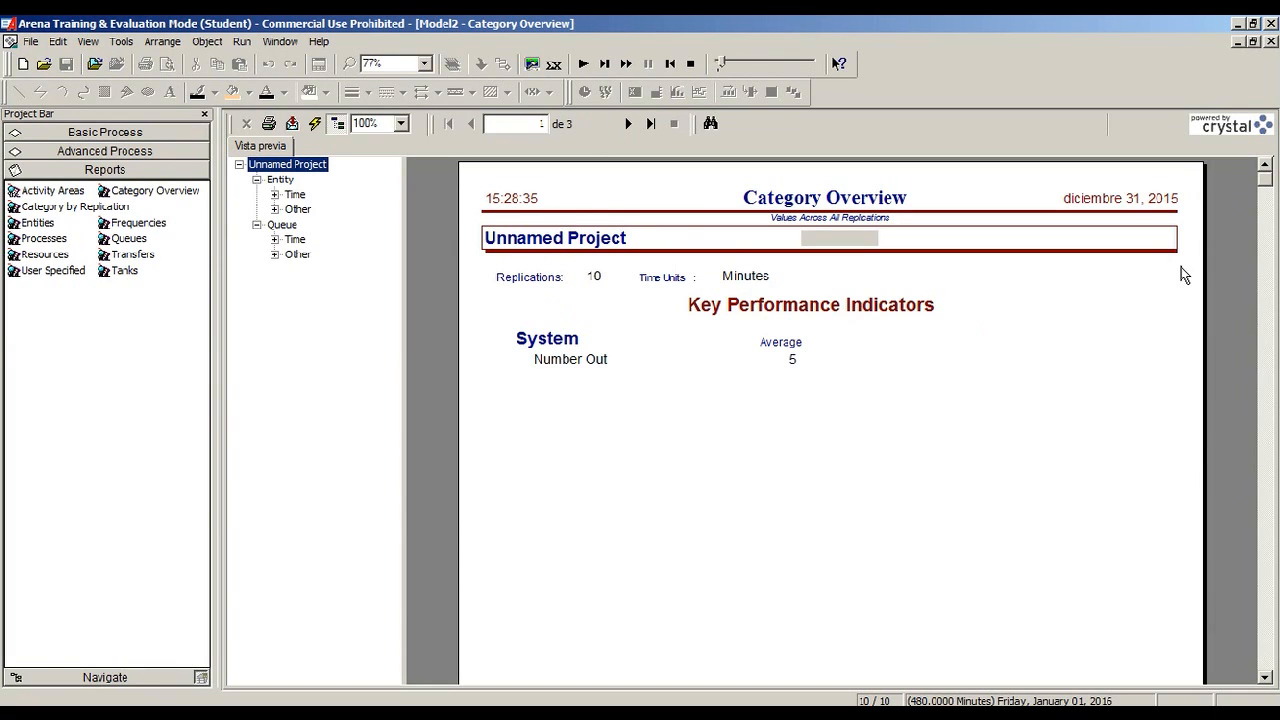
Check the Entity times in the Category Overview report, return to the model and check the allocation of the Stamping and Painting processes.
drag(1262, 183, 1185, 139)
click(650, 123)
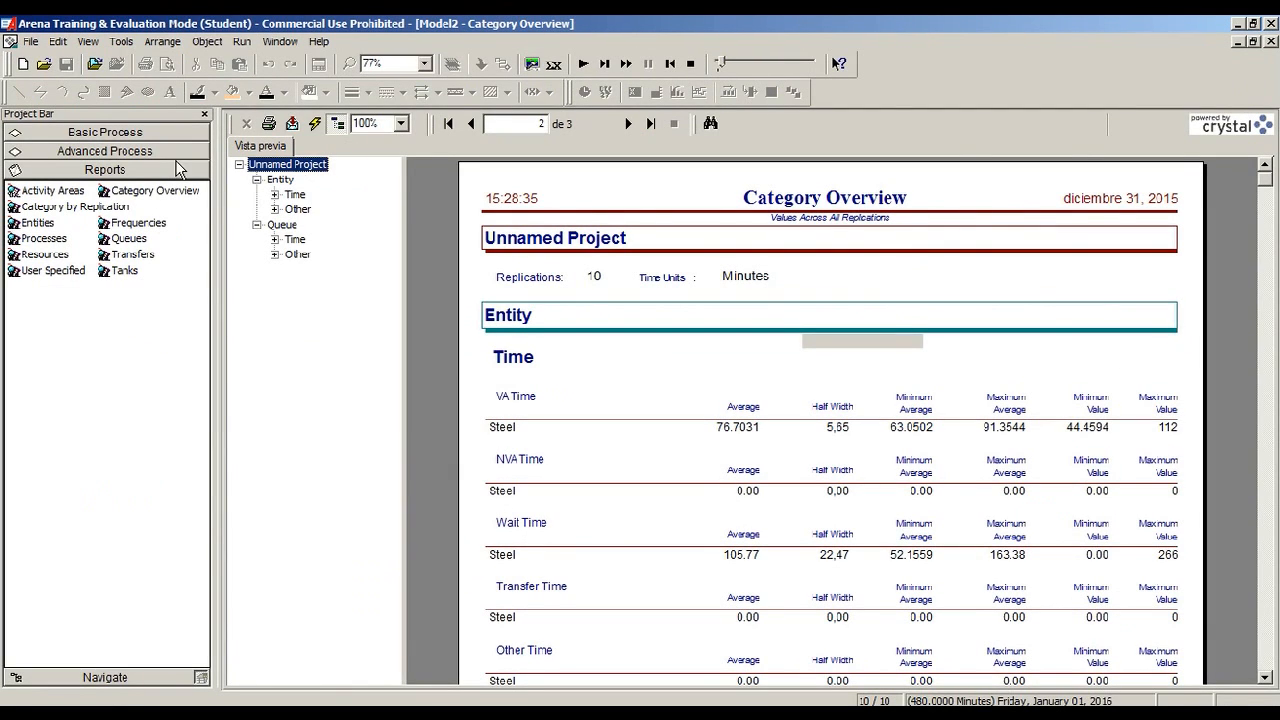
click(1237, 42)
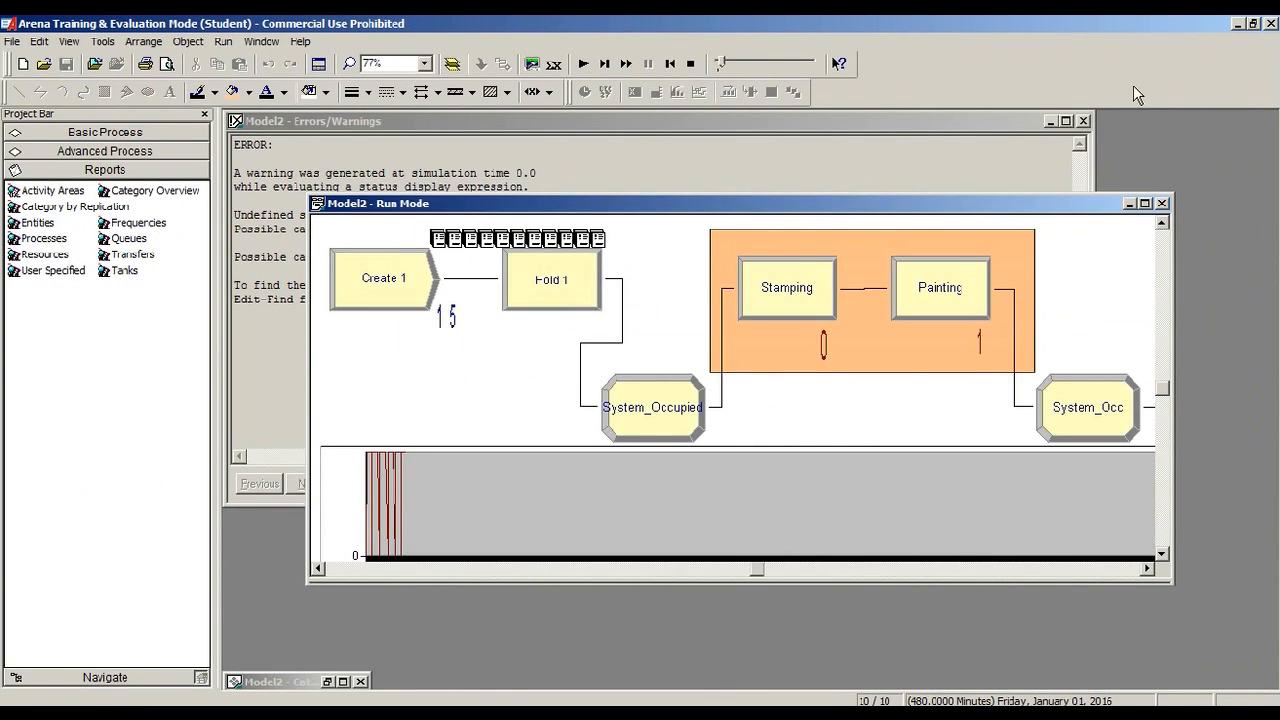
double_click(904, 206)
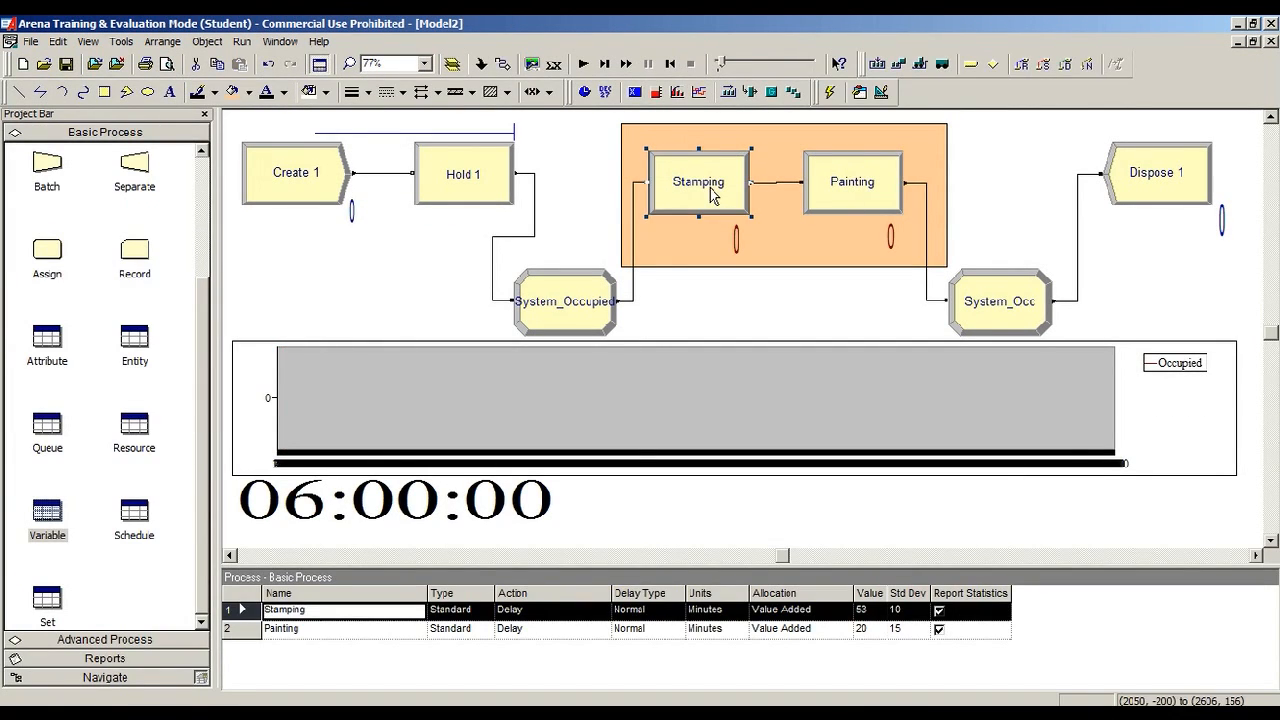
click(806, 192)
click(807, 609)
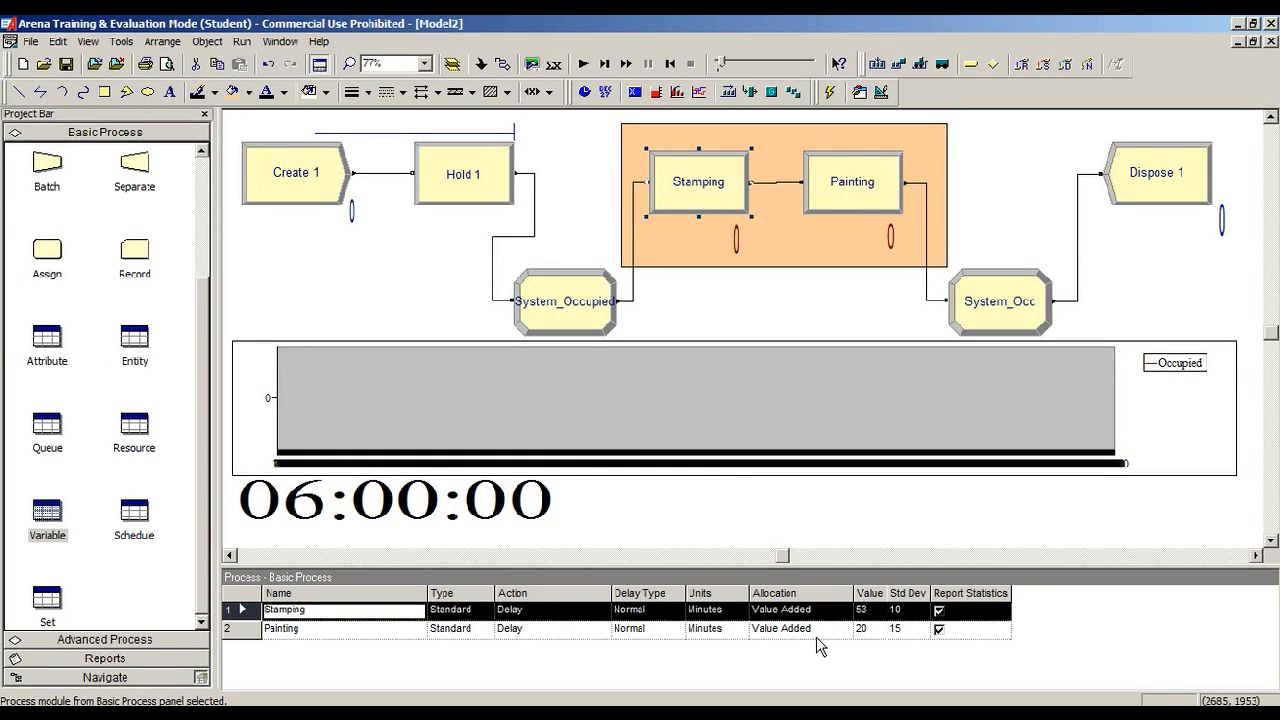
Reopen the Category Overview report and examine the Steel entity times, number in and out, WIP and the Hold 1 queue statistics.
click(68, 640)
click(196, 658)
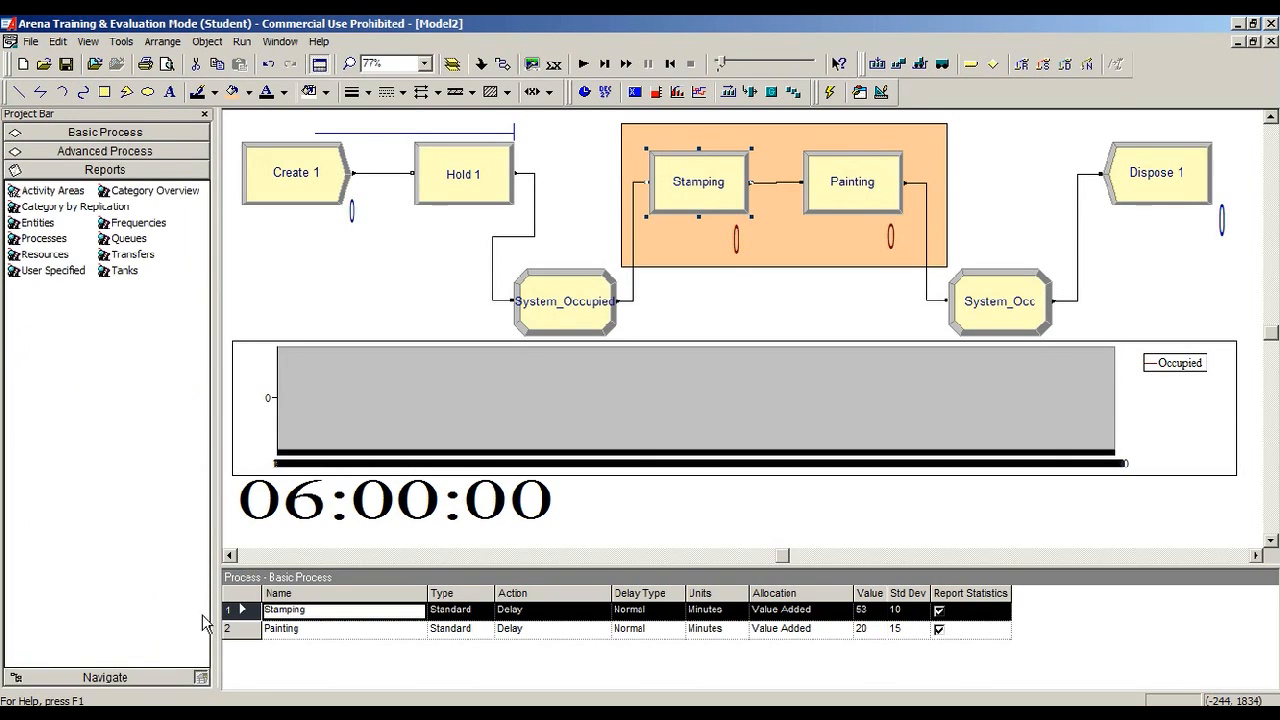
click(88, 191)
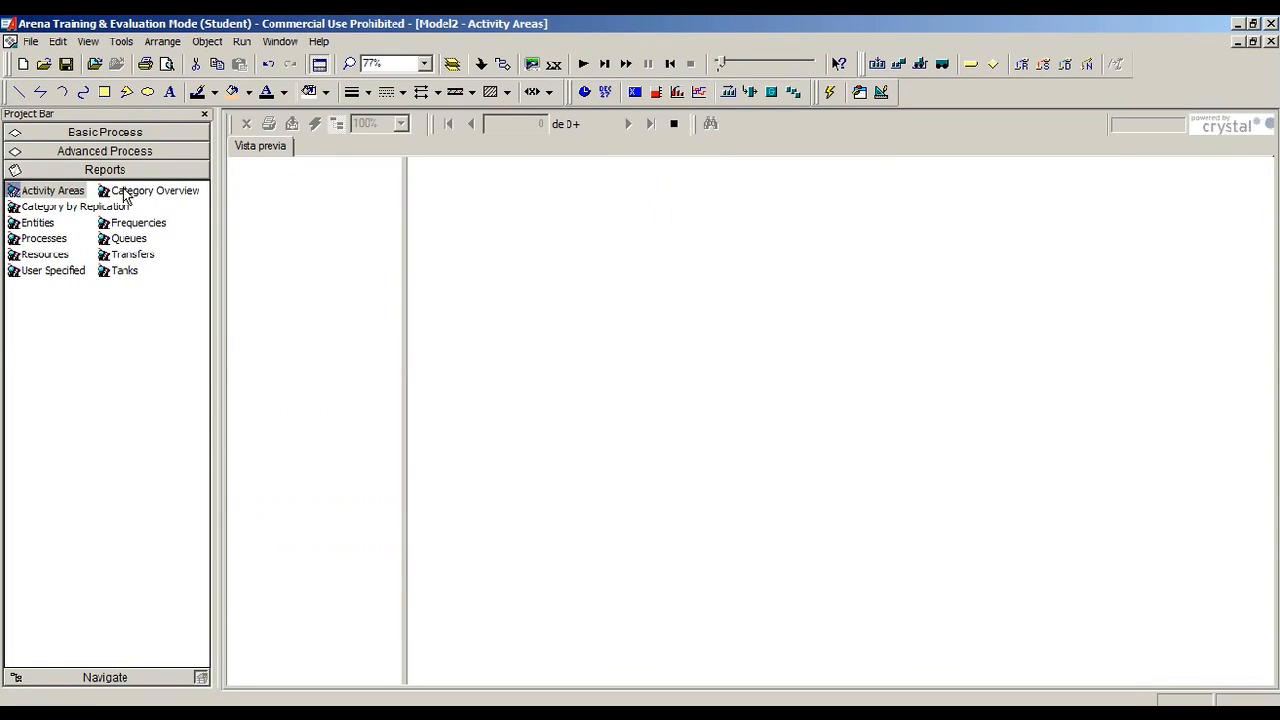
click(130, 191)
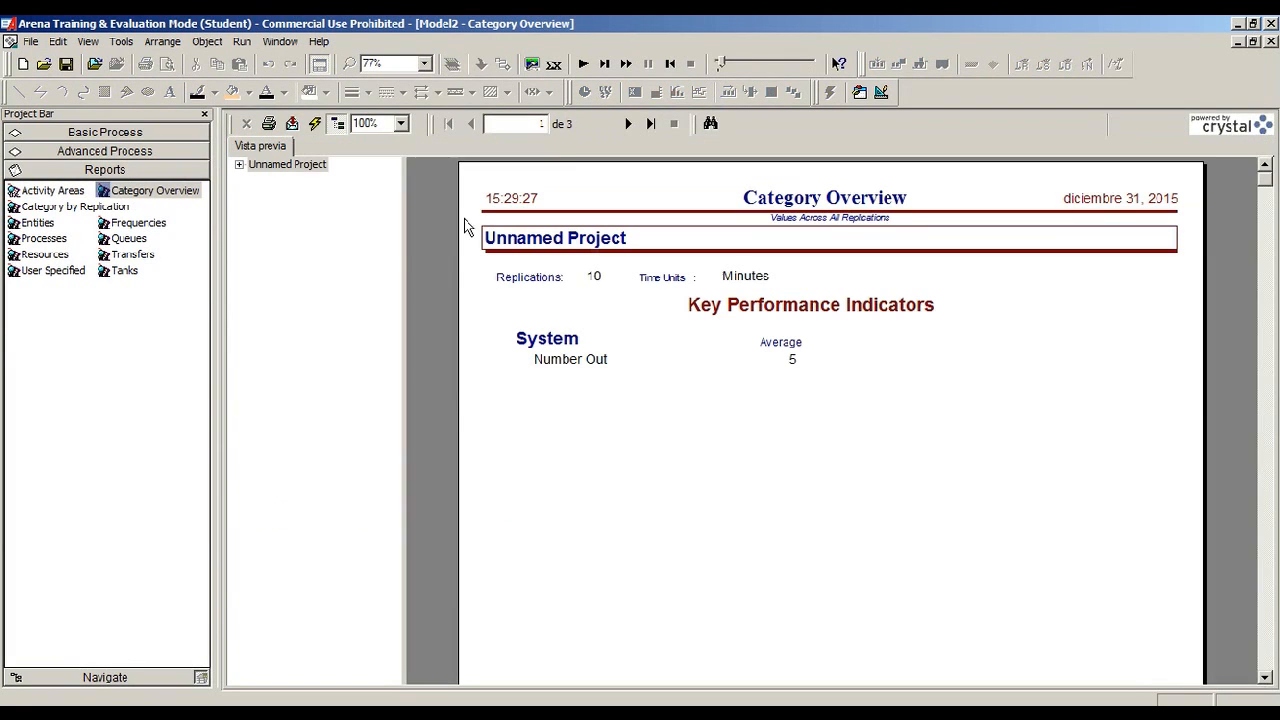
click(630, 123)
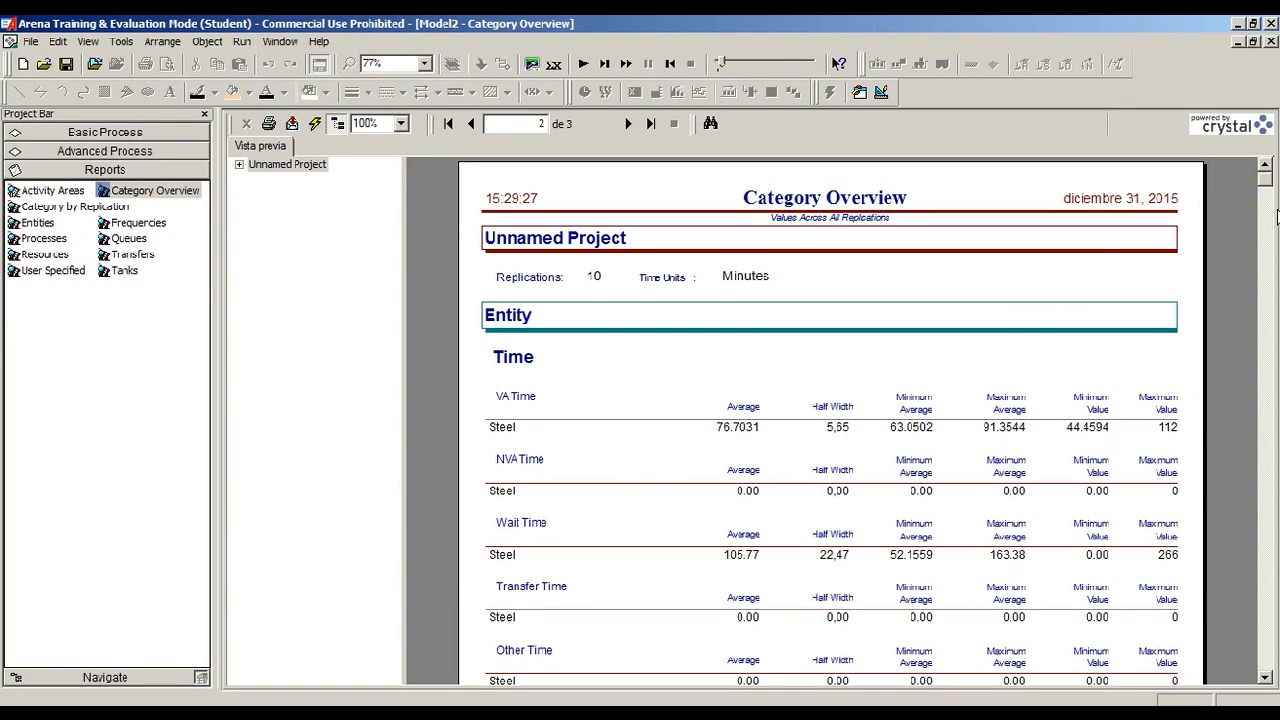
drag(1265, 188, 1264, 367)
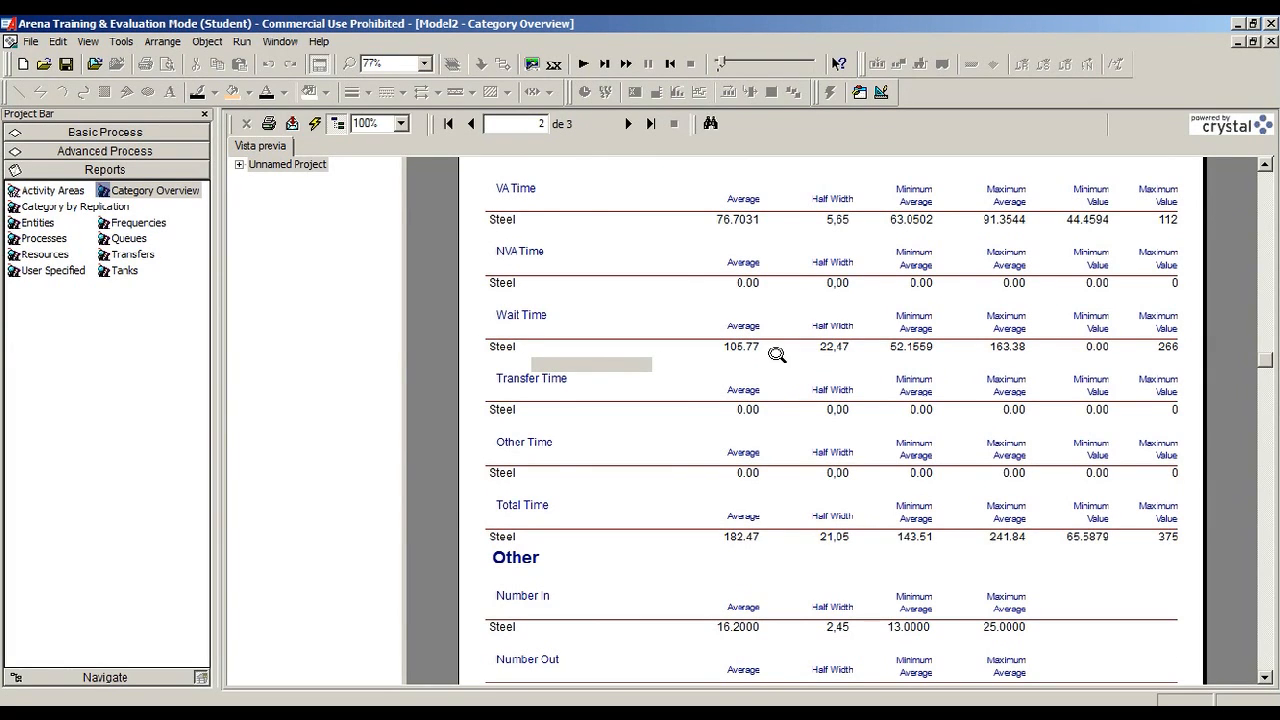
scroll(742, 437, down, 4)
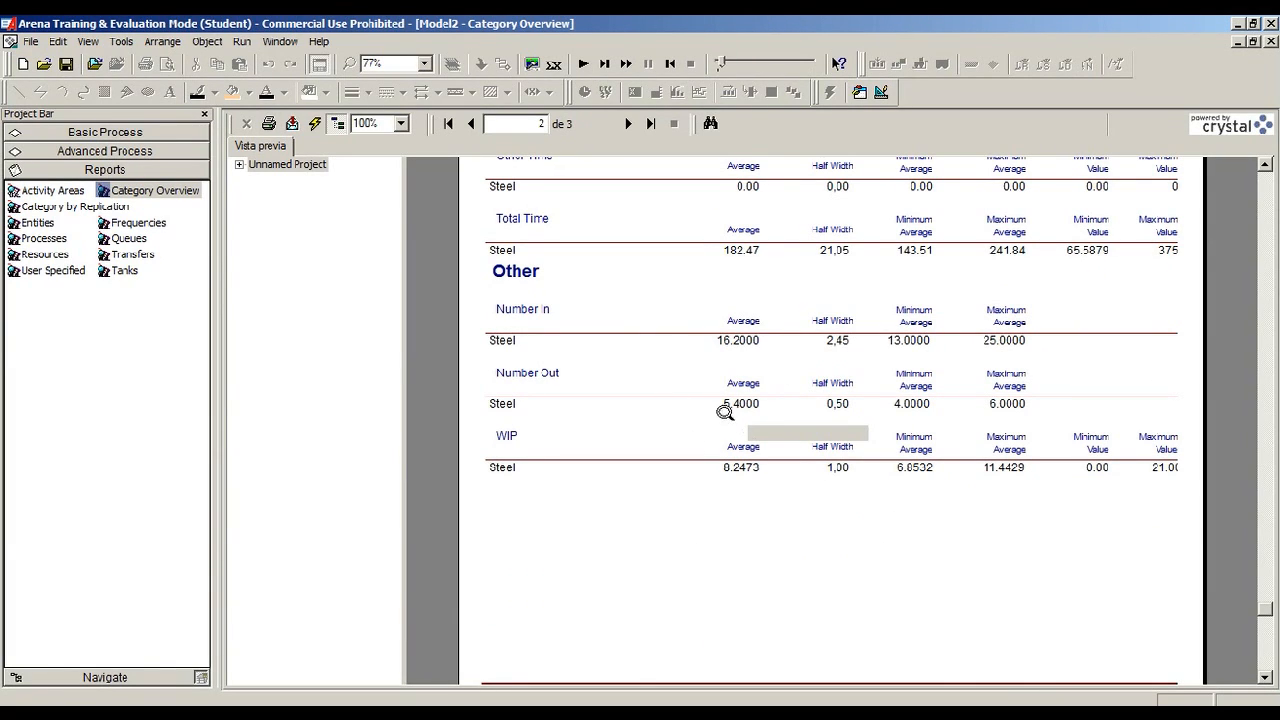
click(514, 444)
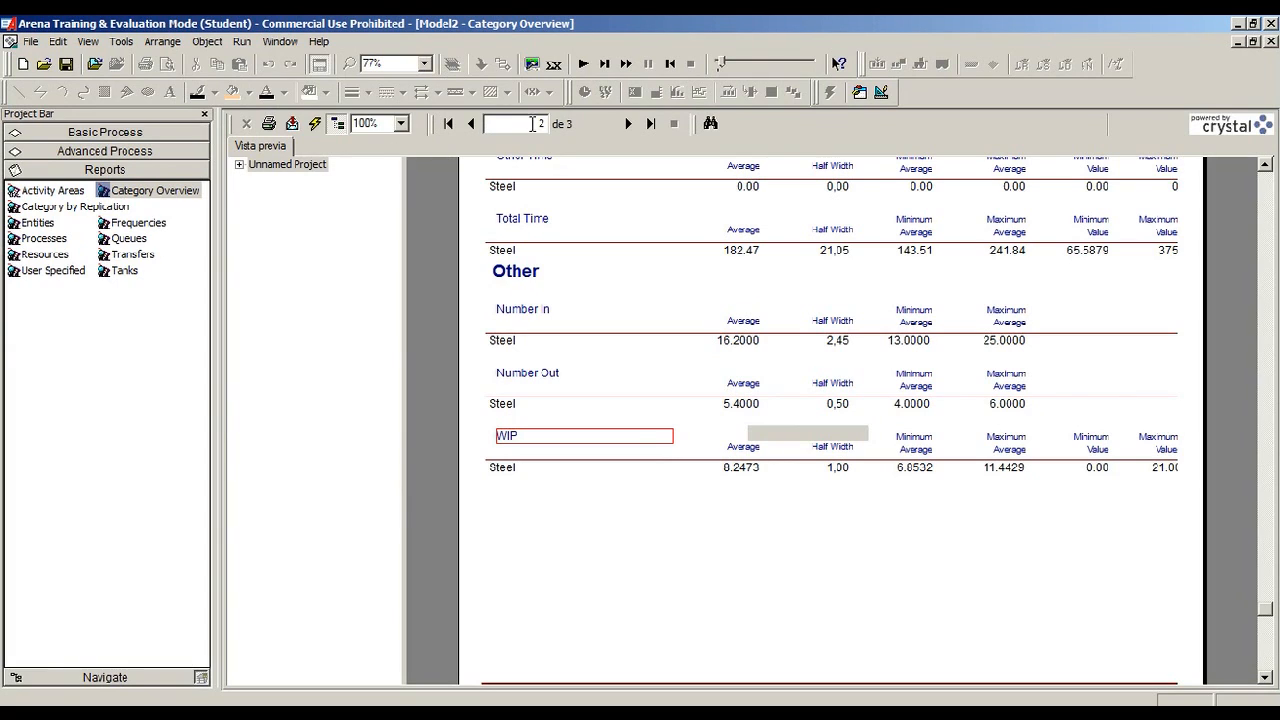
click(628, 123)
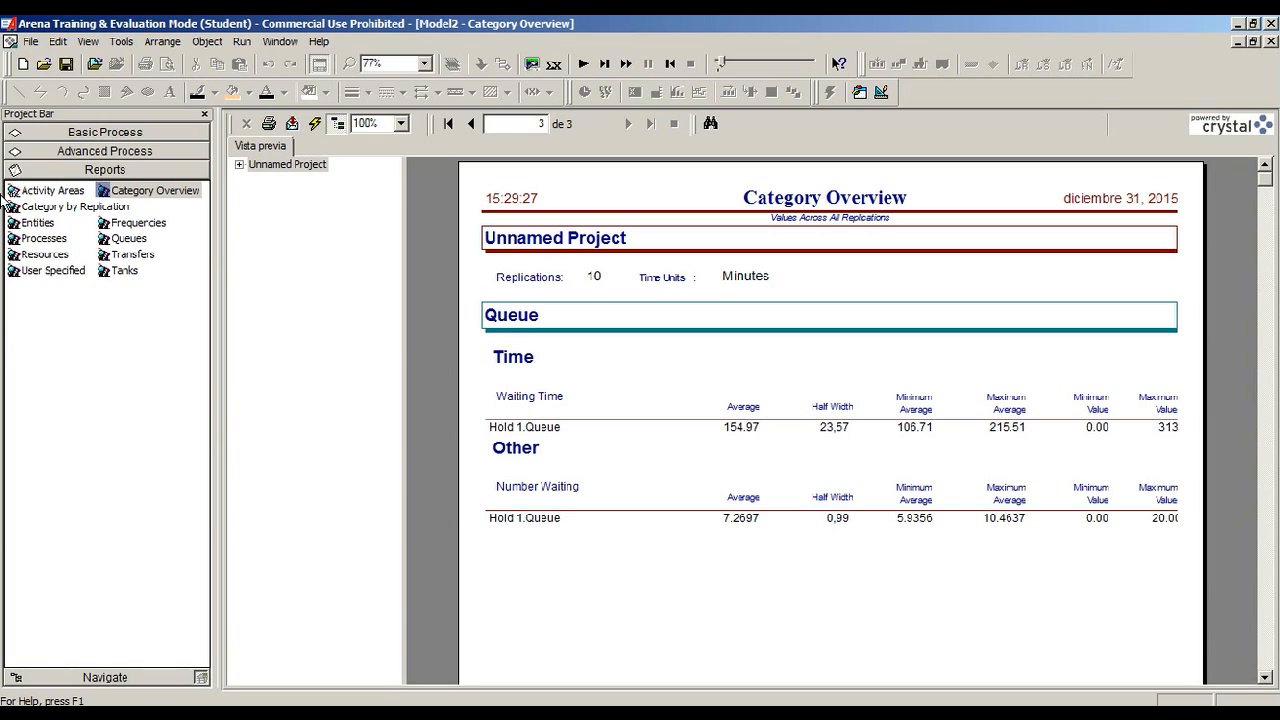
Open the Category by Replication report and examine the entity, queue and system statistics of replications 1 to 3.
click(42, 207)
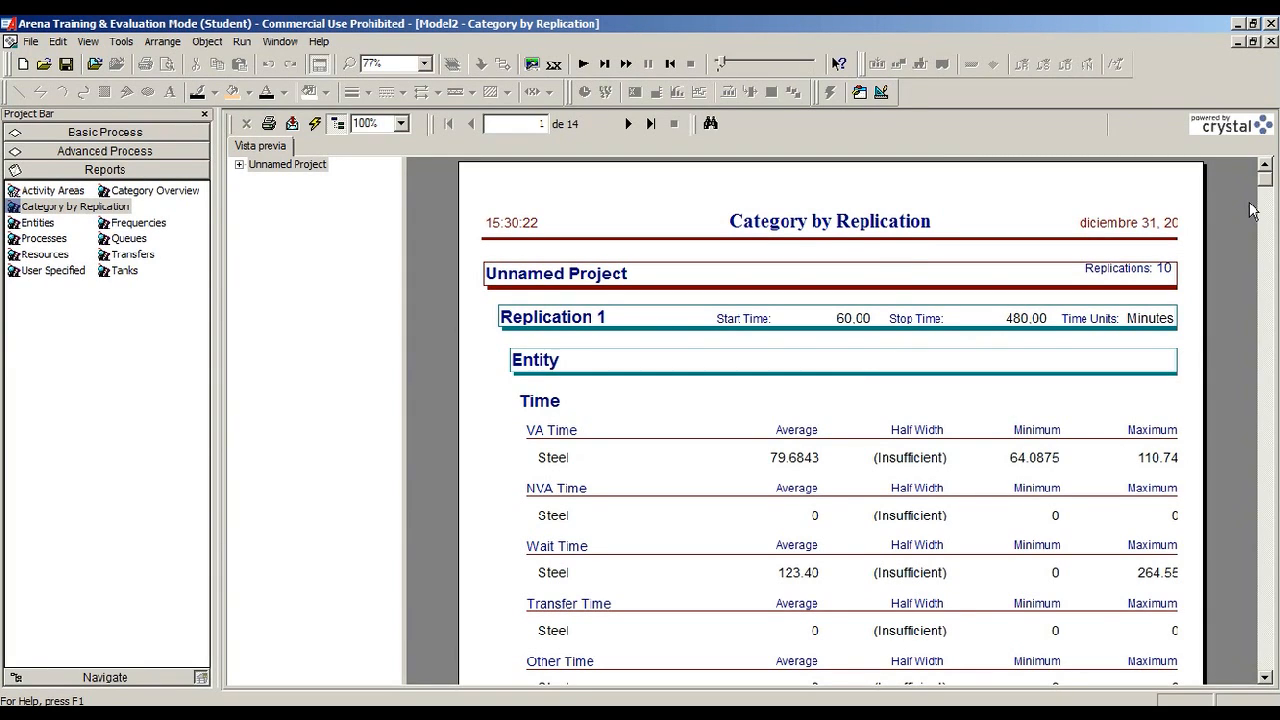
drag(1267, 185, 1274, 230)
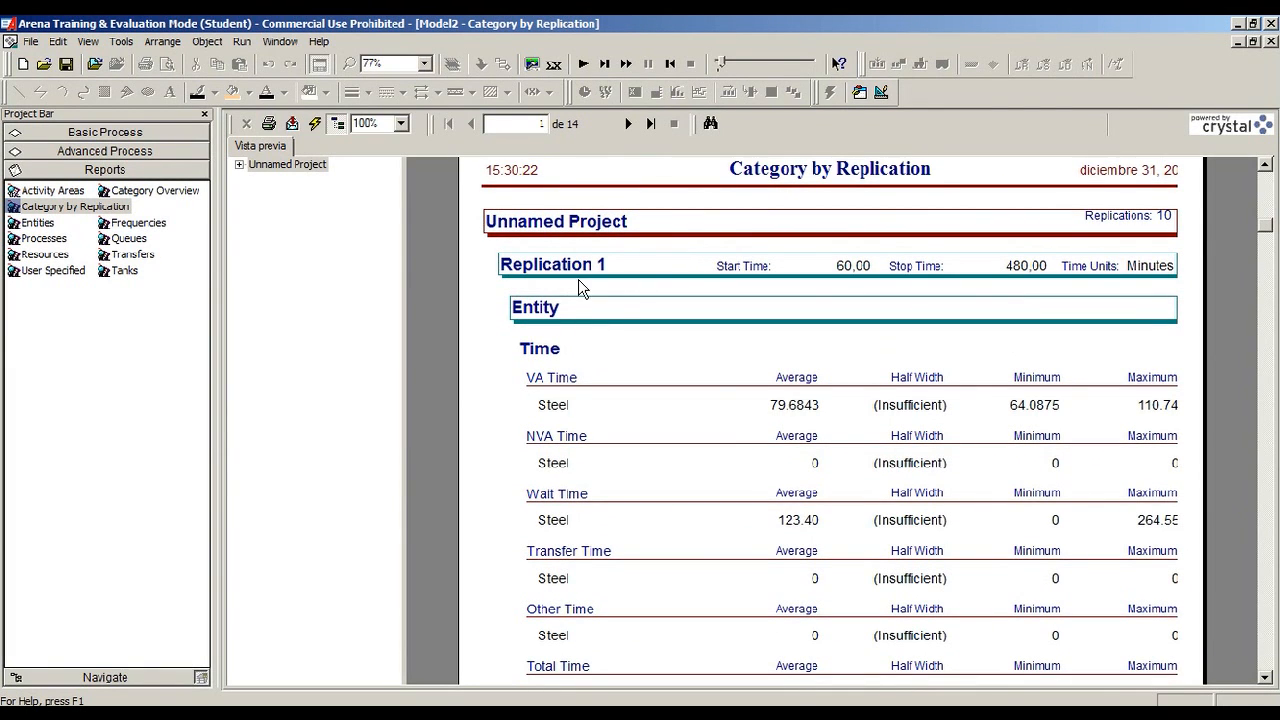
click(628, 123)
scroll(655, 330, down, 5)
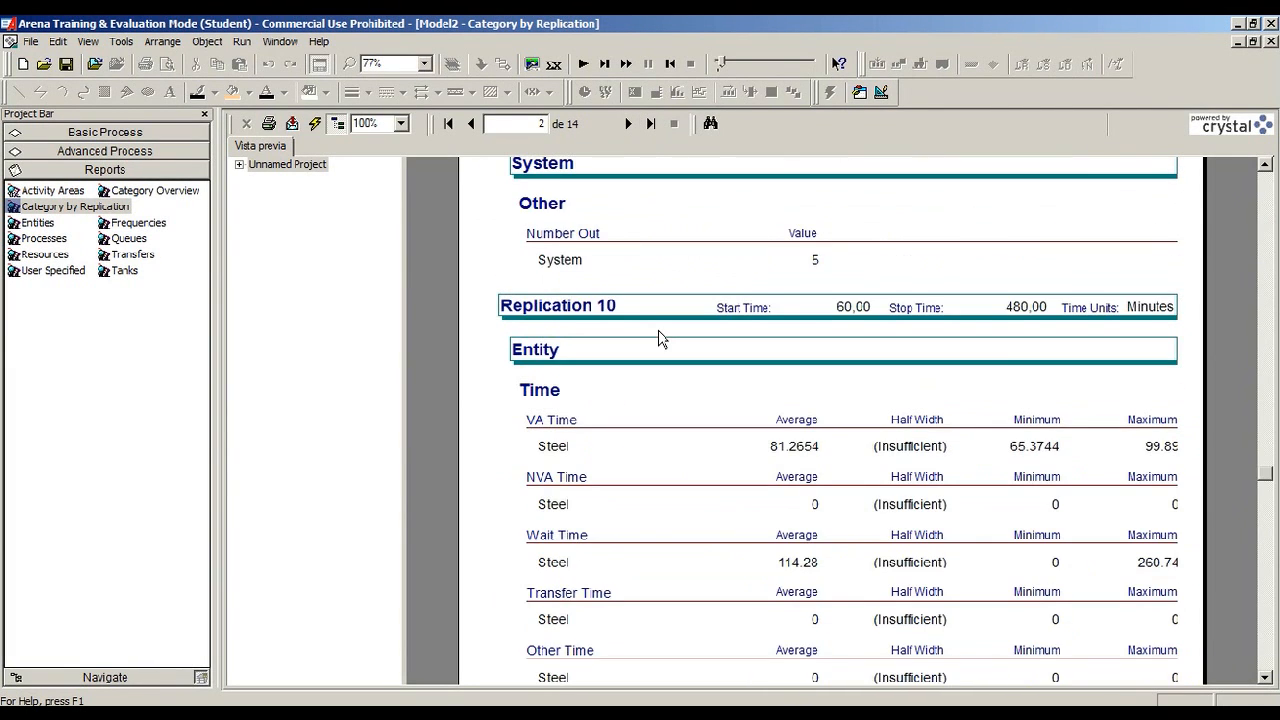
scroll(632, 255, down, 2)
click(628, 123)
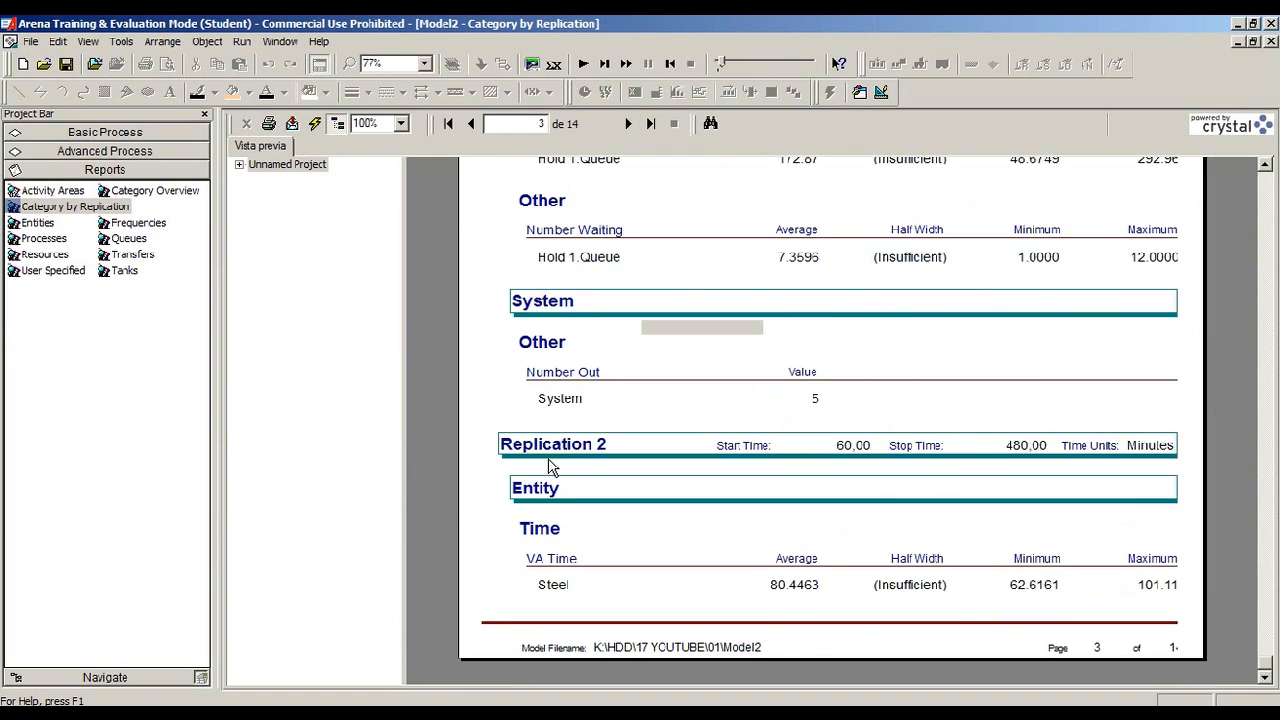
click(628, 123)
scroll(640, 280, up, 8)
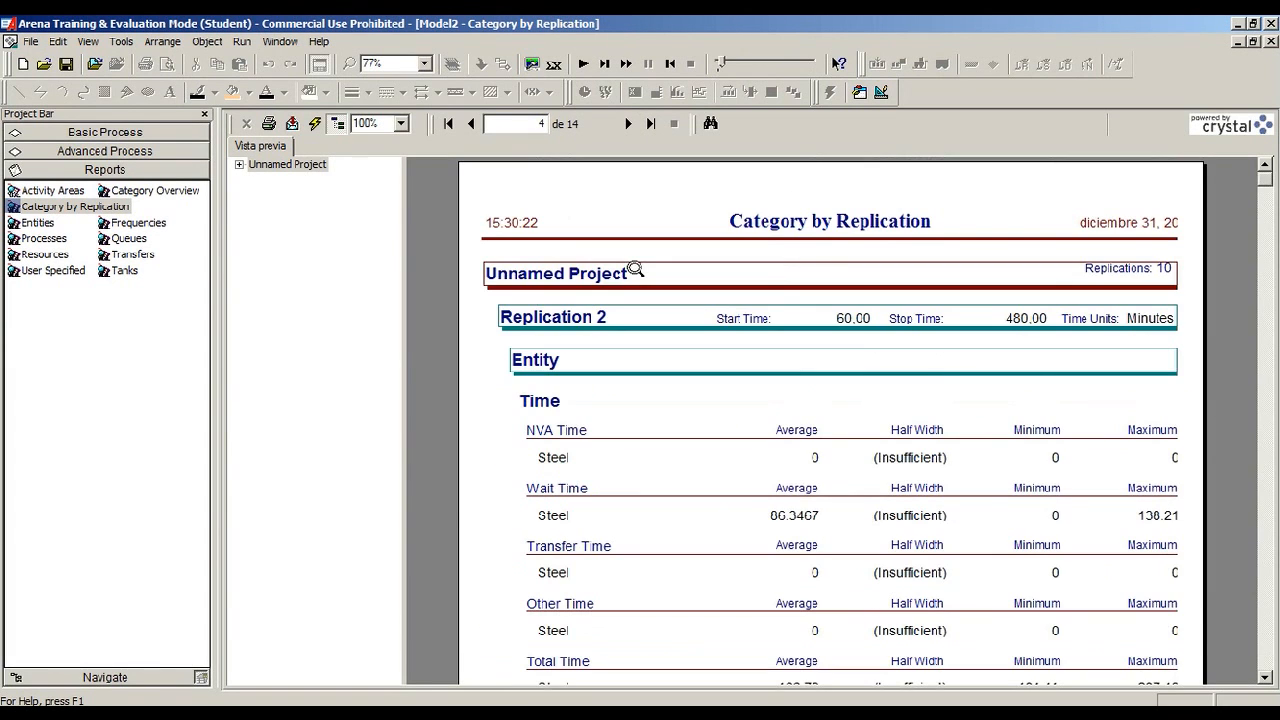
scroll(590, 325, down, 8)
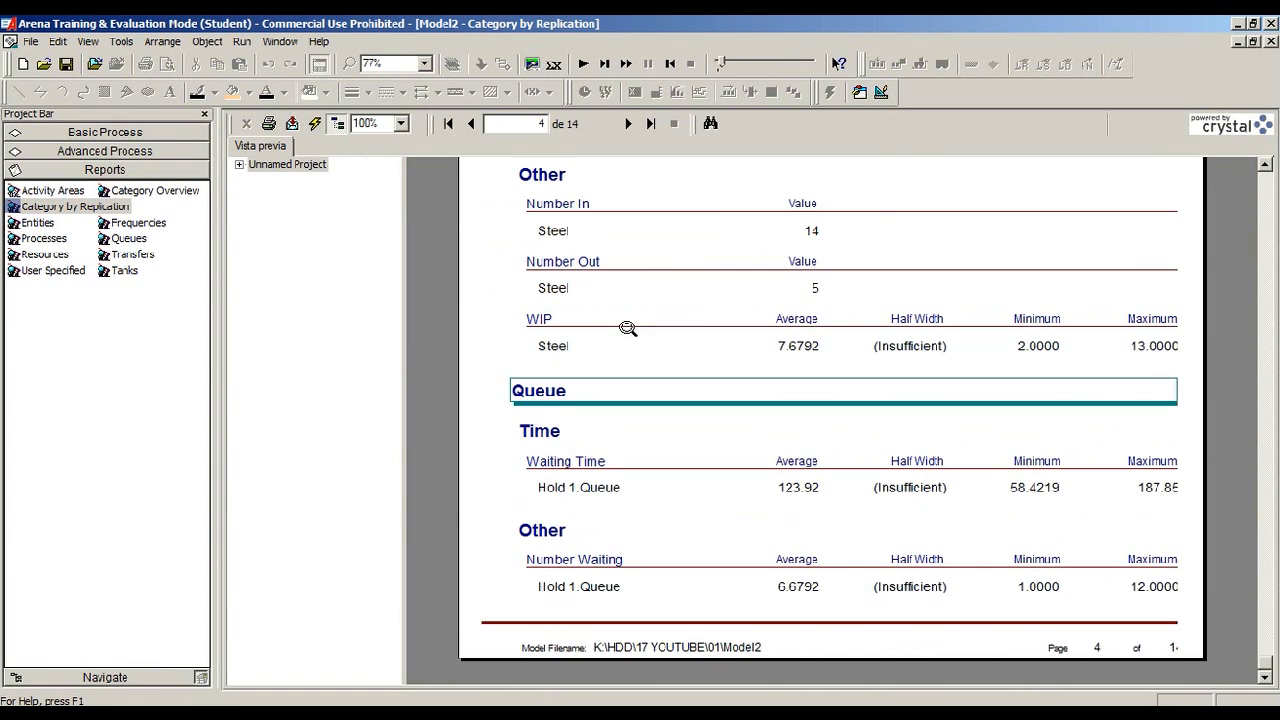
click(628, 123)
scroll(620, 314, up, 3)
scroll(662, 389, down, 5)
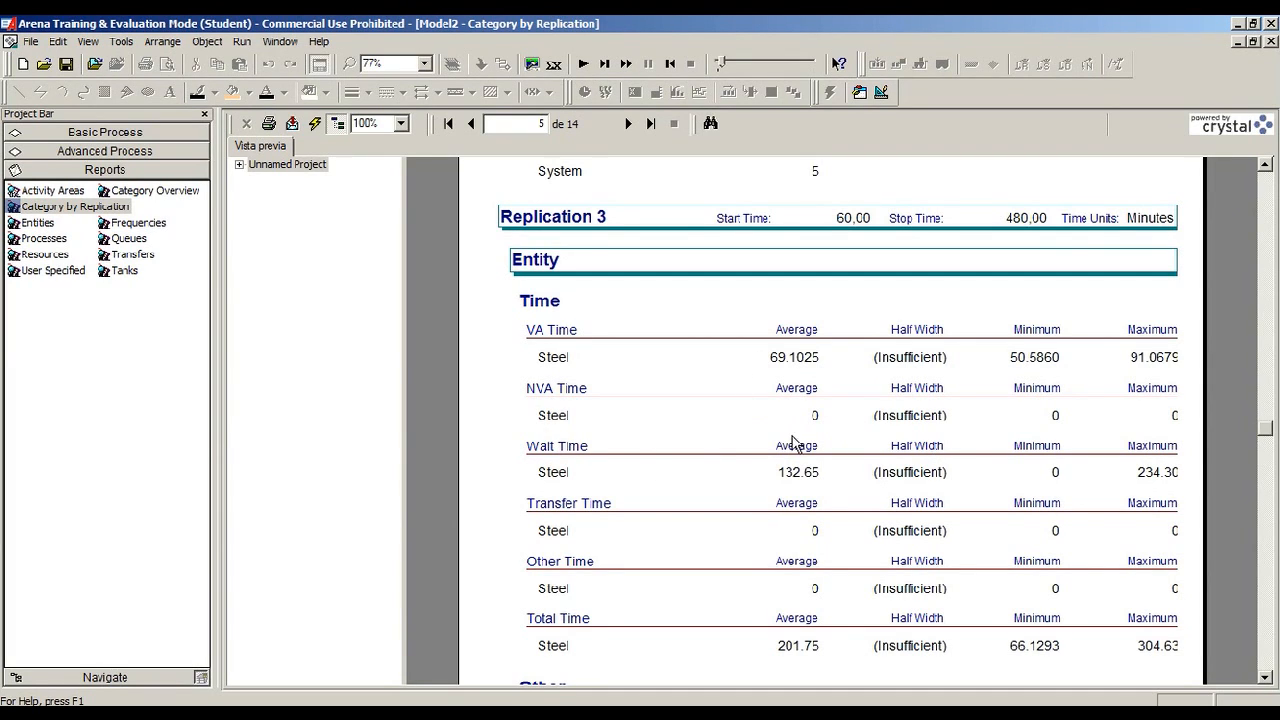
Close the report, enlarge the model area and shift the Occupied plot and the clock down to free space below the flowchart.
click(1268, 41)
click(789, 329)
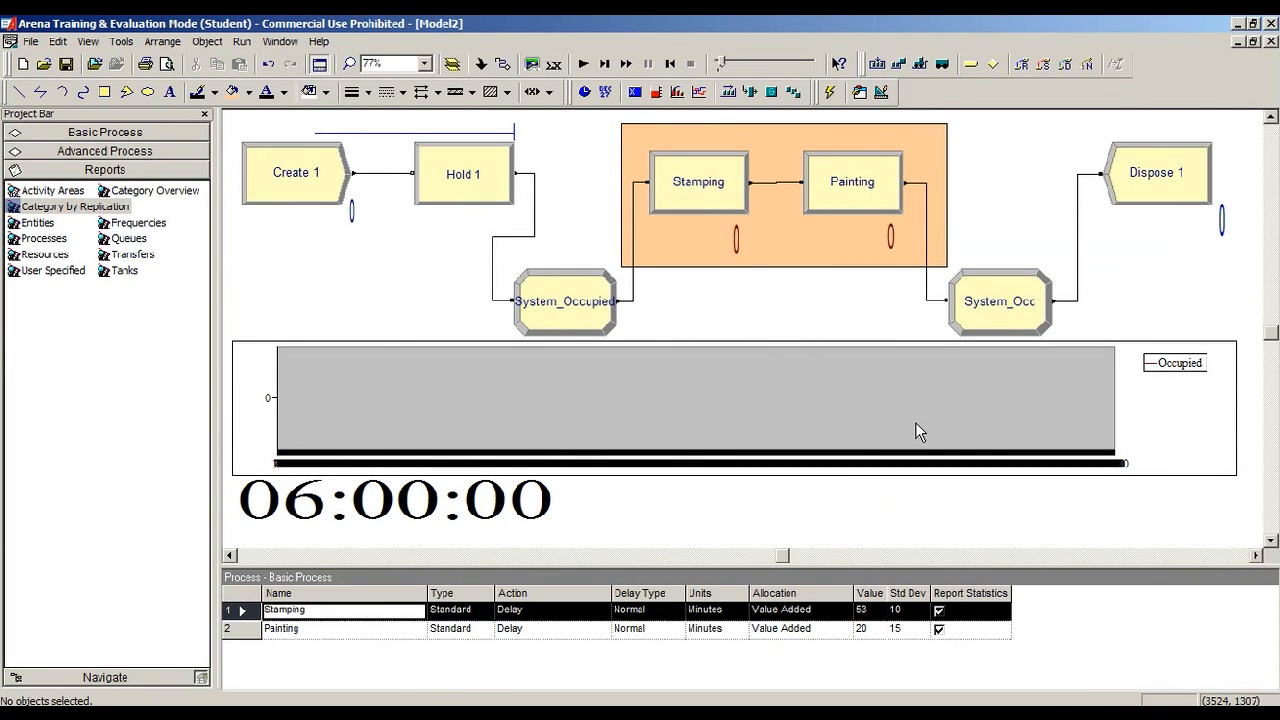
click(1118, 378)
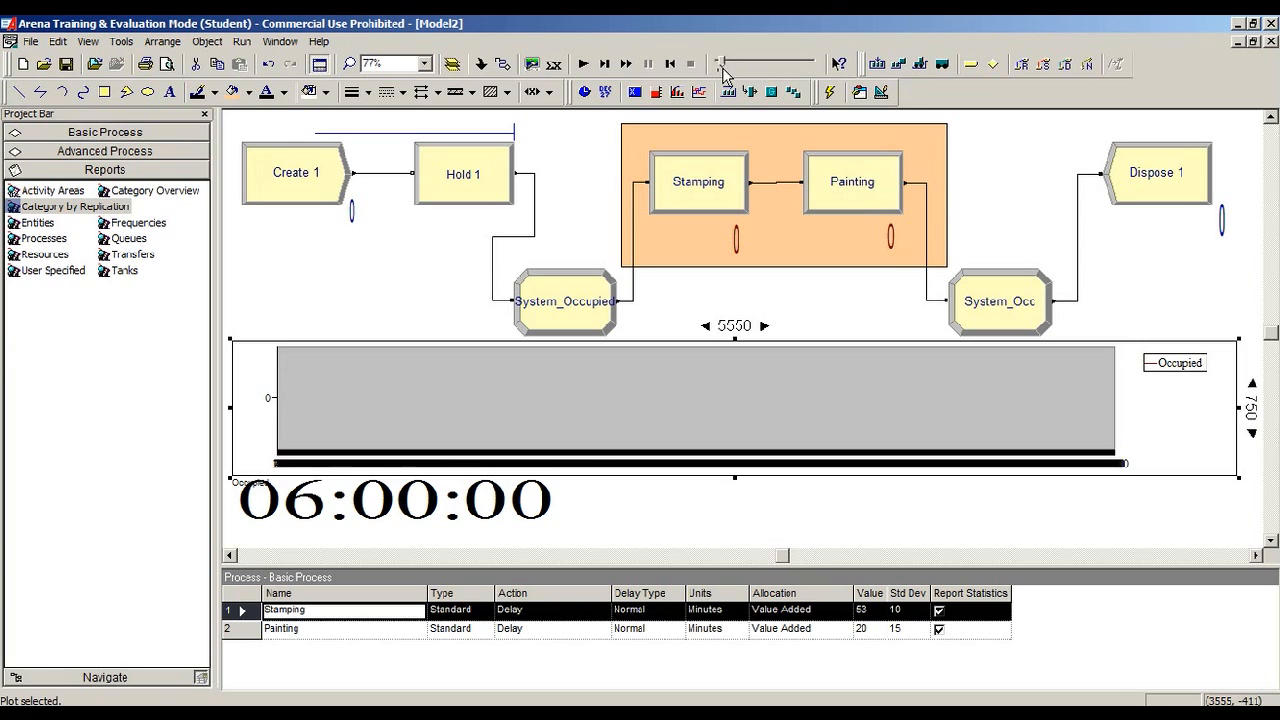
drag(817, 562, 817, 627)
click(522, 575)
drag(522, 567, 522, 568)
drag(618, 403, 609, 457)
click(830, 566)
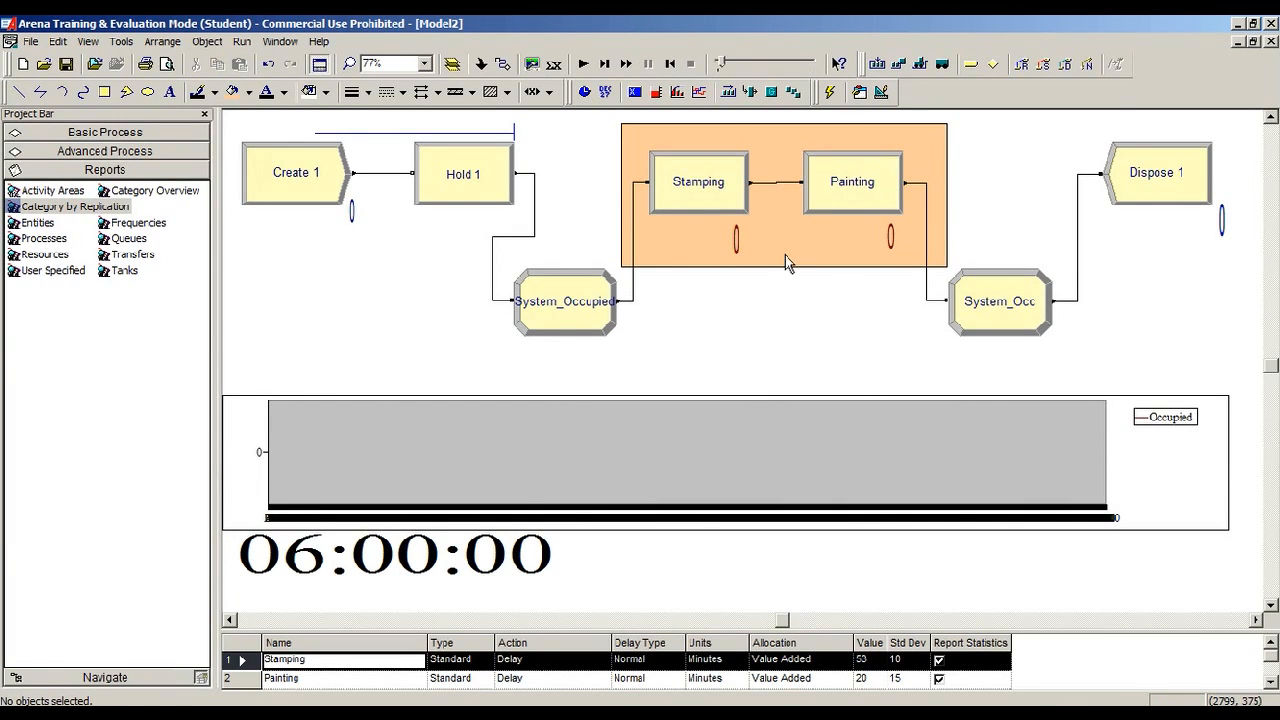
Delete the orange rectangle behind the Stamping and Painting modules.
click(948, 250)
drag(950, 251, 950, 251)
key(Delete)
Rearrange the flowchart into two rows, with Stamping and Painting below and the Create, Hold, both Assign and Dispose modules above.
drag(590, 306, 495, 314)
drag(700, 208, 646, 190)
drag(851, 194, 820, 178)
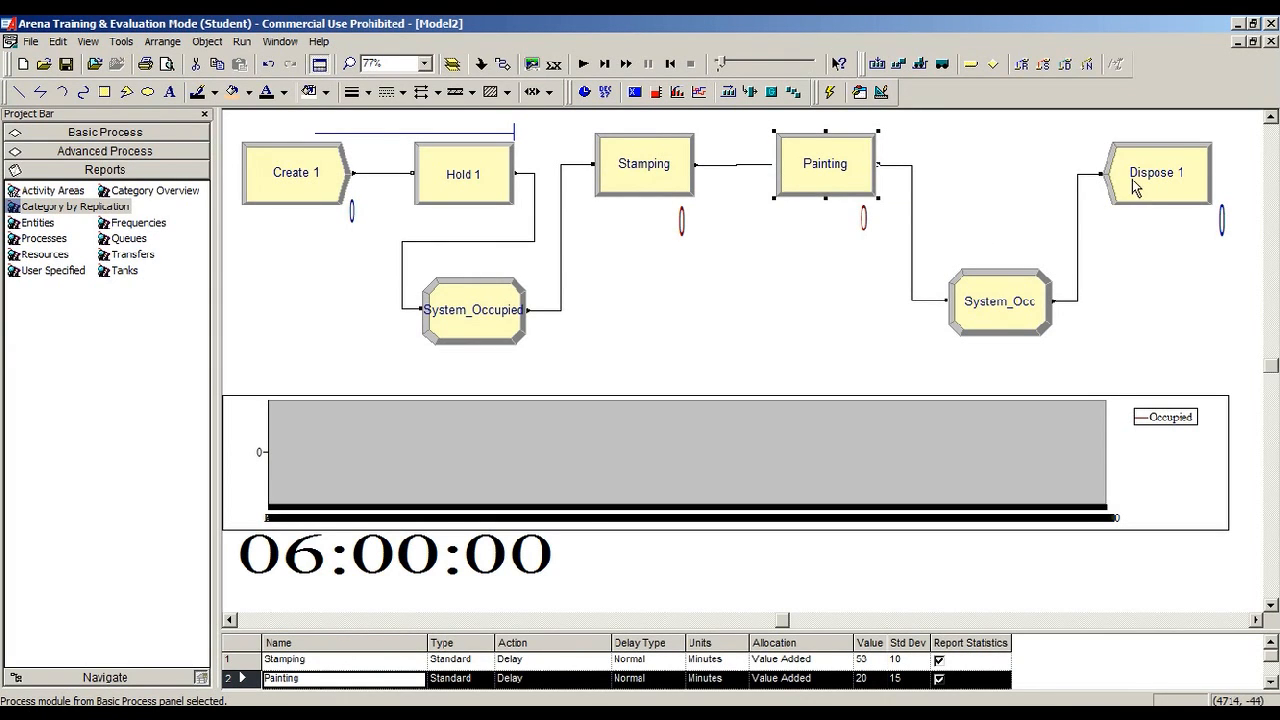
drag(1131, 179, 1158, 171)
key(minus)
drag(372, 214, 297, 162)
drag(514, 211, 463, 158)
drag(537, 328, 330, 245)
mouse_move(811, 197)
mouse_down()
mouse_move(803, 294)
mouse_move(565, 285)
mouse_move(700, 290)
mouse_move(708, 272)
mouse_up()
mouse_move(958, 315)
mouse_down()
mouse_move(936, 286)
mouse_move(938, 178)
mouse_up()
drag(1108, 204, 1162, 150)
drag(936, 167, 1020, 160)
click(1057, 266)
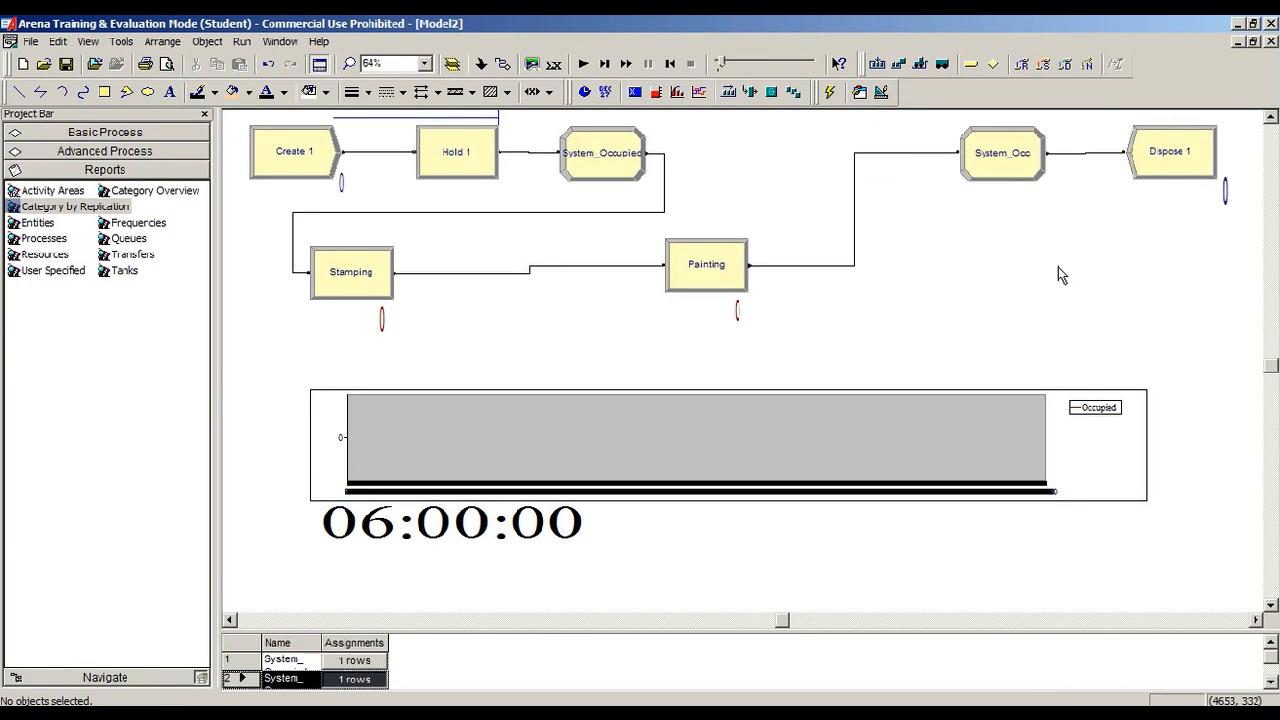
Add a new Process module to the model and name it Cleaning.
click(140, 132)
drag(52, 244, 958, 297)
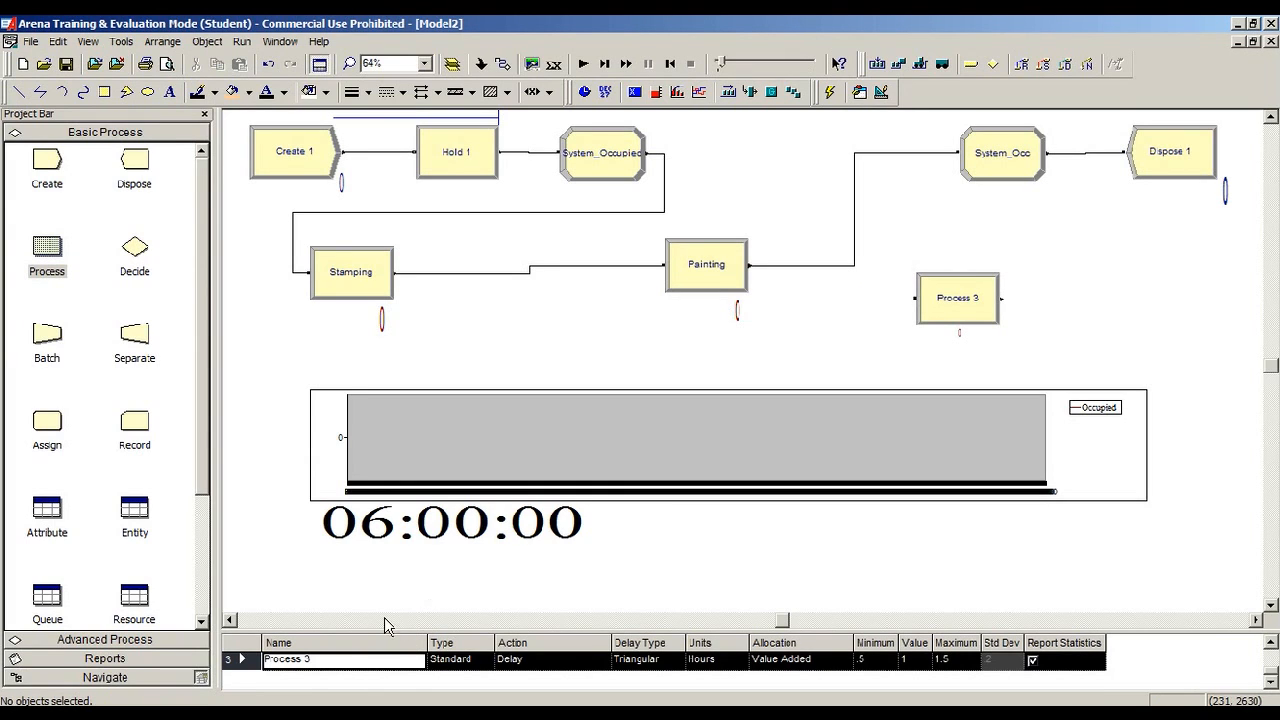
click(371, 657)
text(Cleaning)
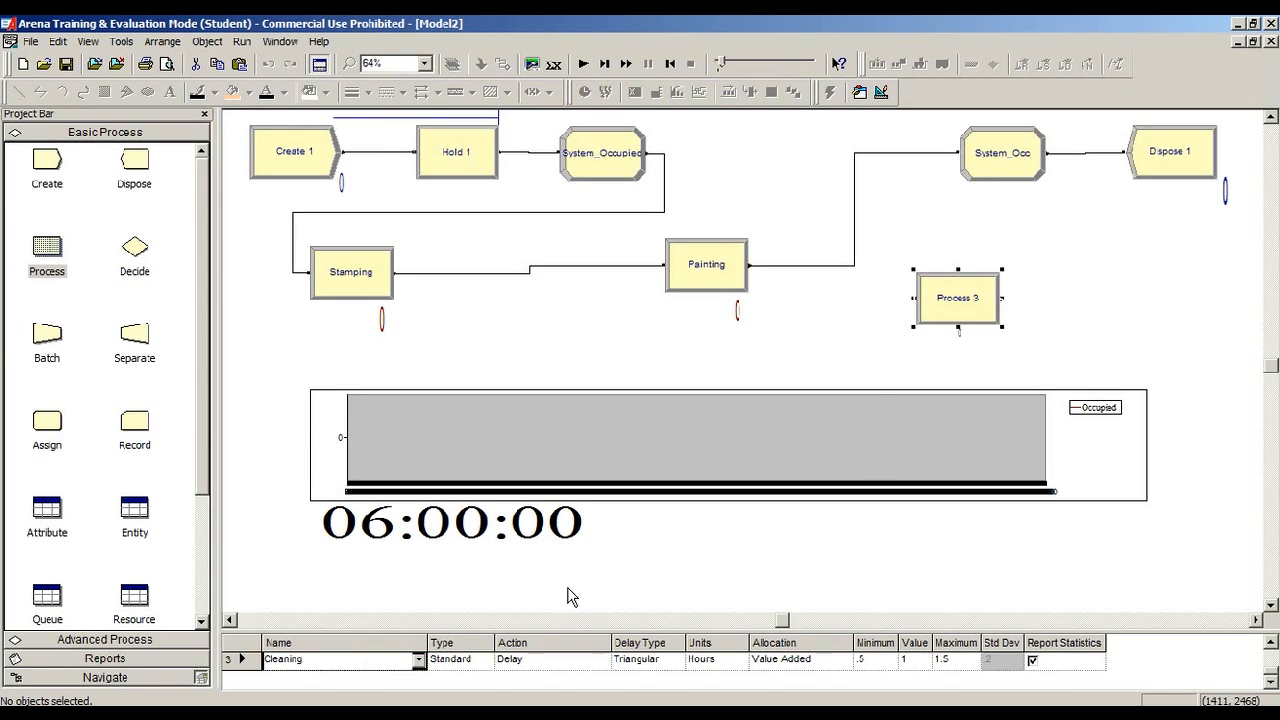
click(810, 355)
Place the Cleaning module between Stamping and Painting and delete the direct connection between those two.
mouse_move(957, 298)
mouse_down()
mouse_move(540, 274)
mouse_move(577, 277)
mouse_move(555, 278)
mouse_up()
click(575, 268)
key(Delete)
click(650, 299)
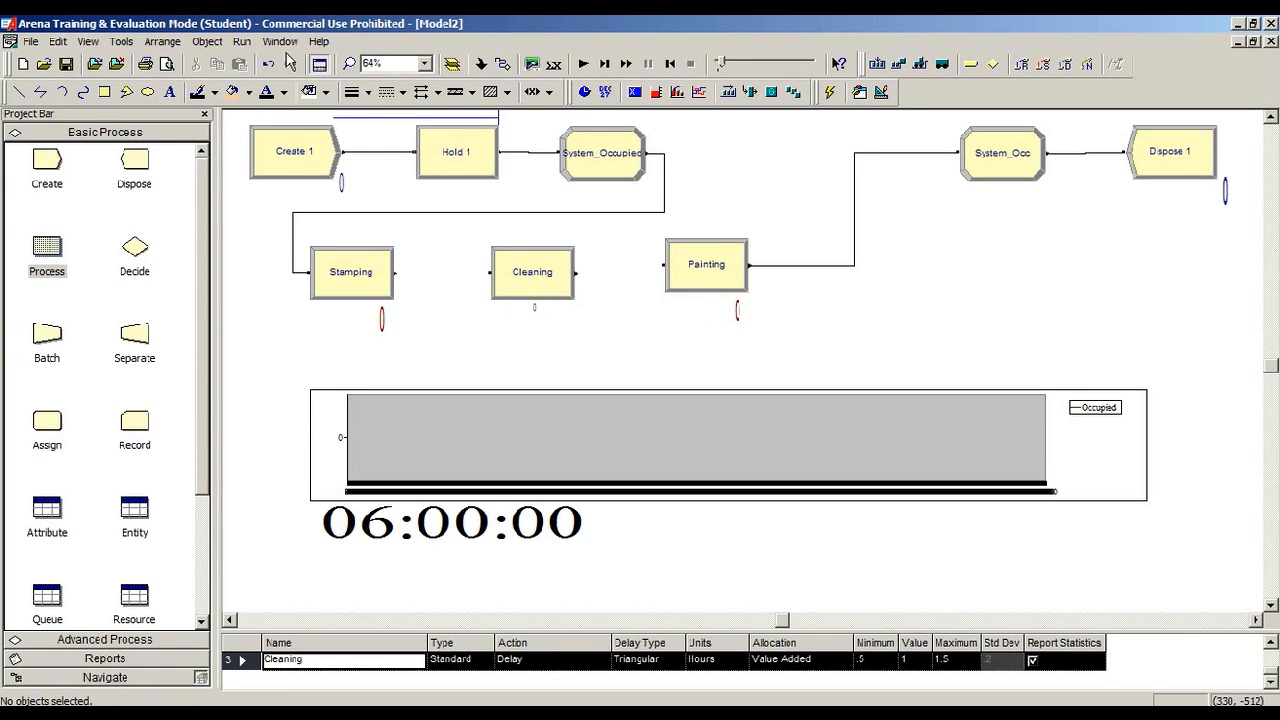
Connect Stamping to Cleaning and Cleaning to Painting.
click(503, 63)
click(398, 271)
click(491, 272)
click(503, 63)
click(575, 272)
click(675, 258)
Enlarge the WIP counter below the Cleaning module to about the size of the other process counters.
click(534, 308)
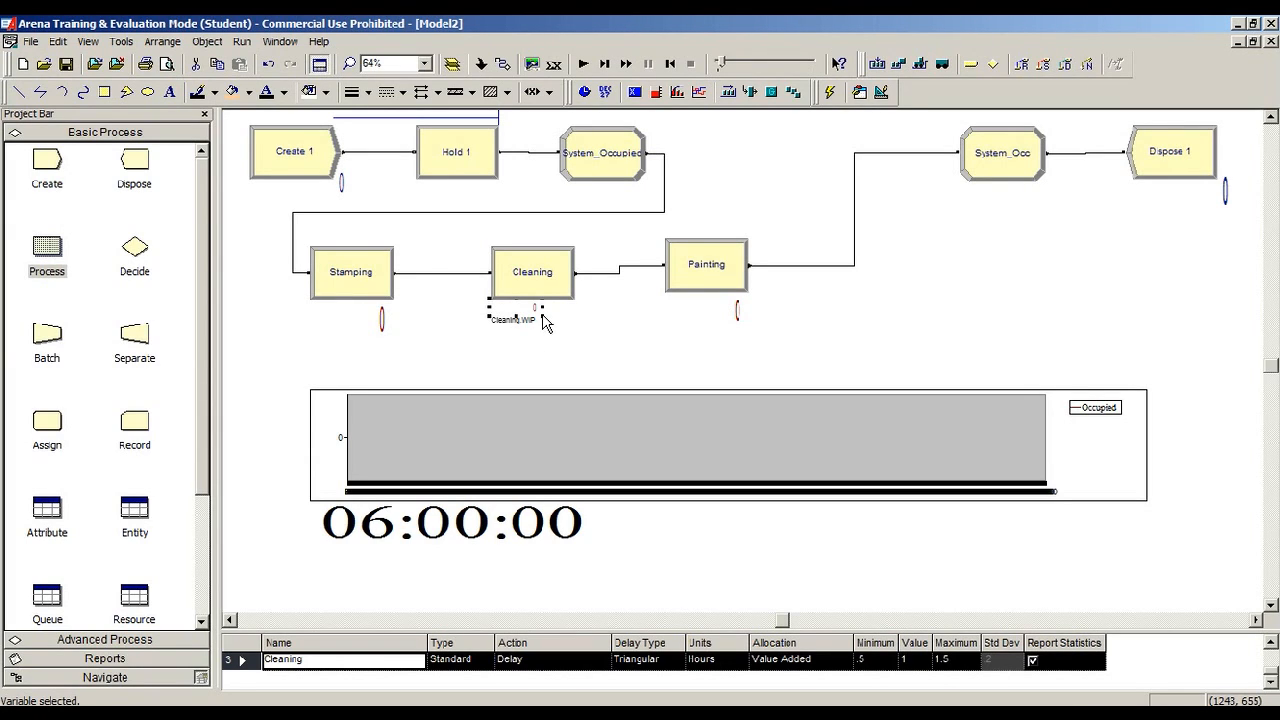
drag(544, 317, 590, 350)
click(659, 363)
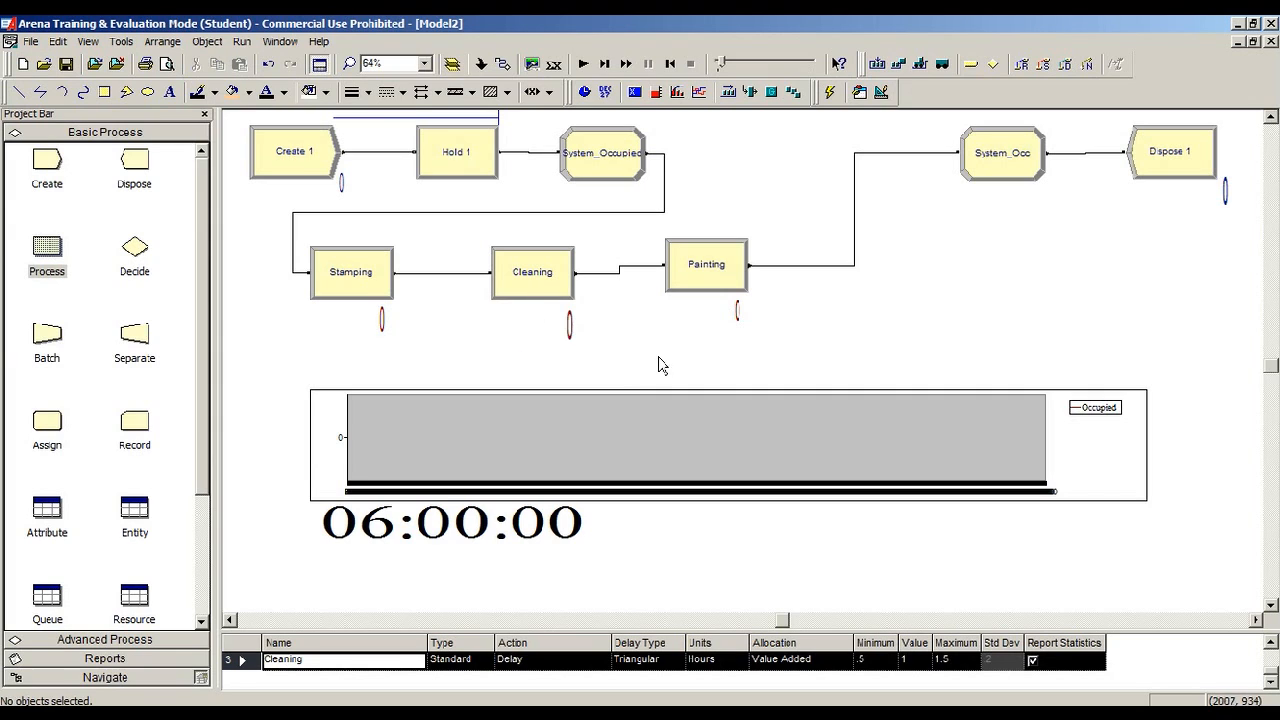
click(578, 319)
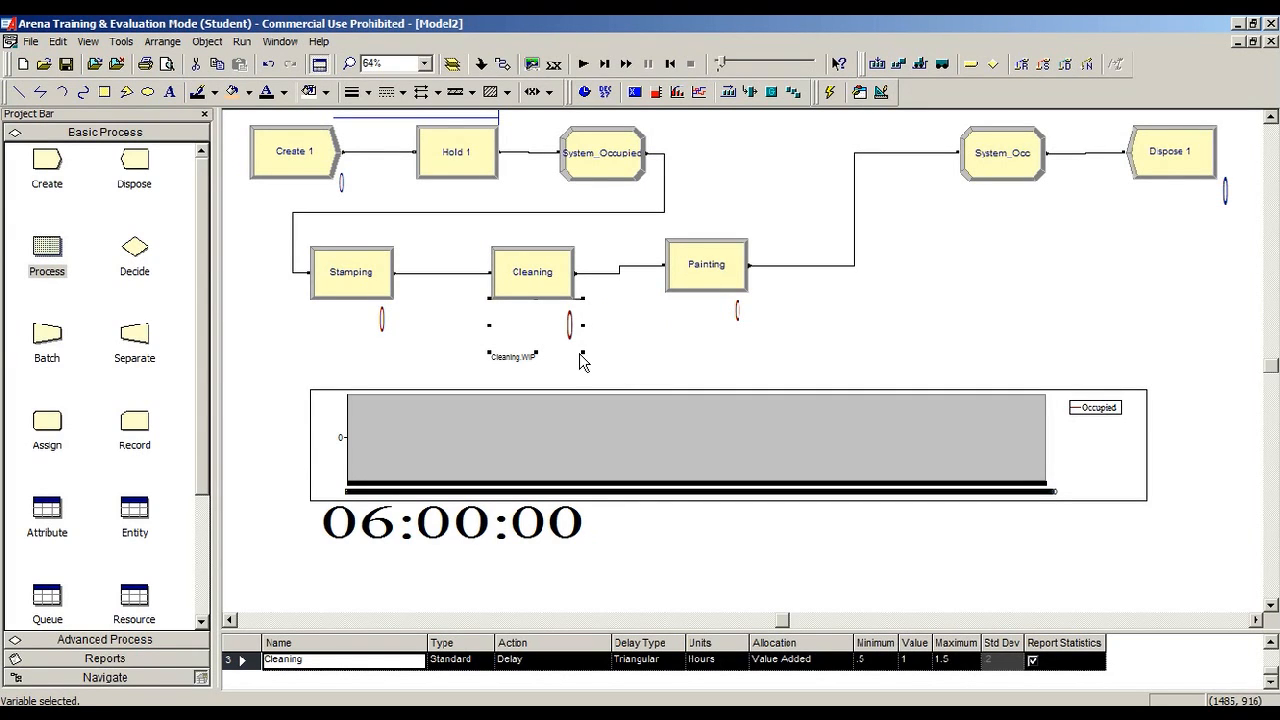
drag(584, 353, 573, 344)
click(641, 345)
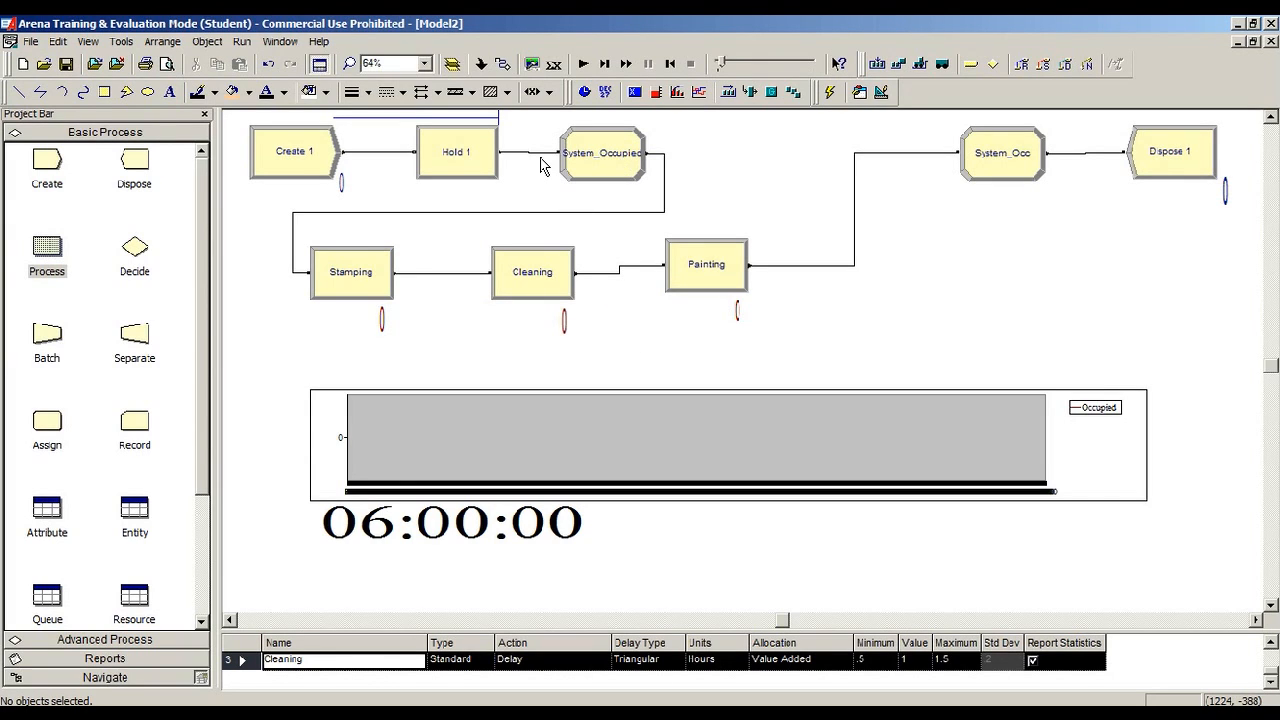
Set the Cleaning process's allocation to Non-Value Added and its time units to Minutes.
double_click(552, 268)
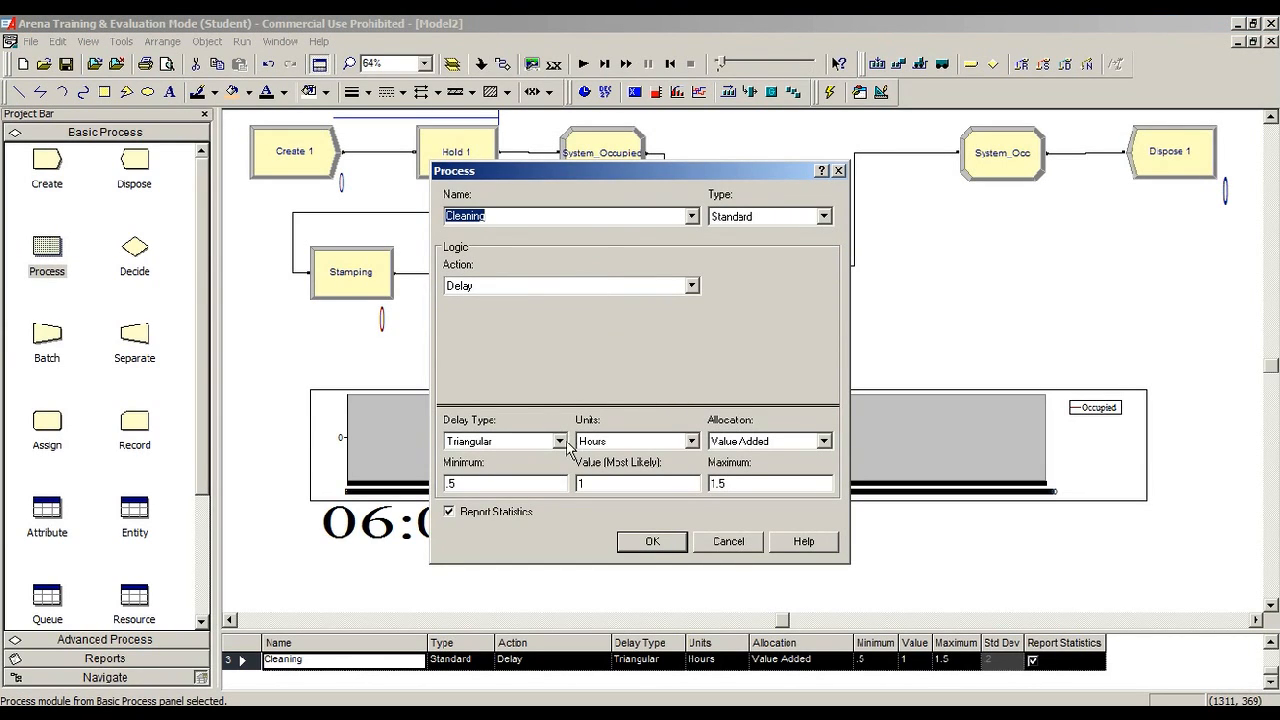
click(823, 441)
click(815, 470)
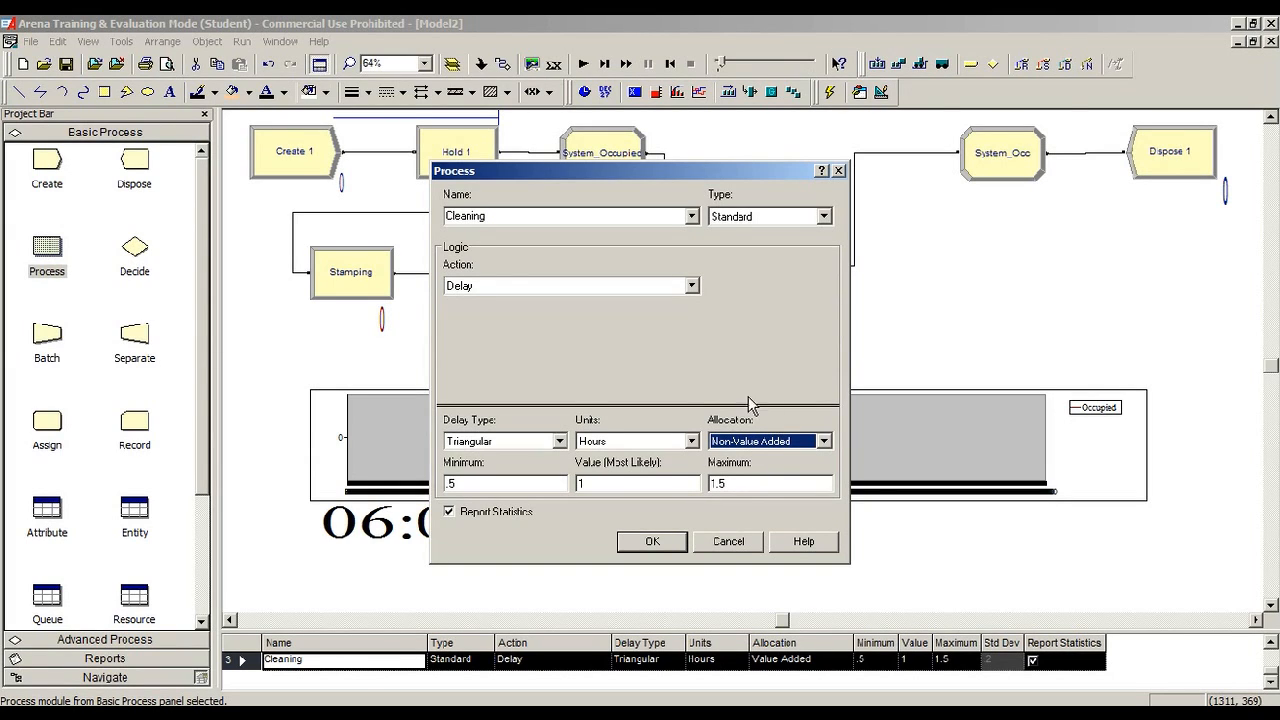
click(691, 441)
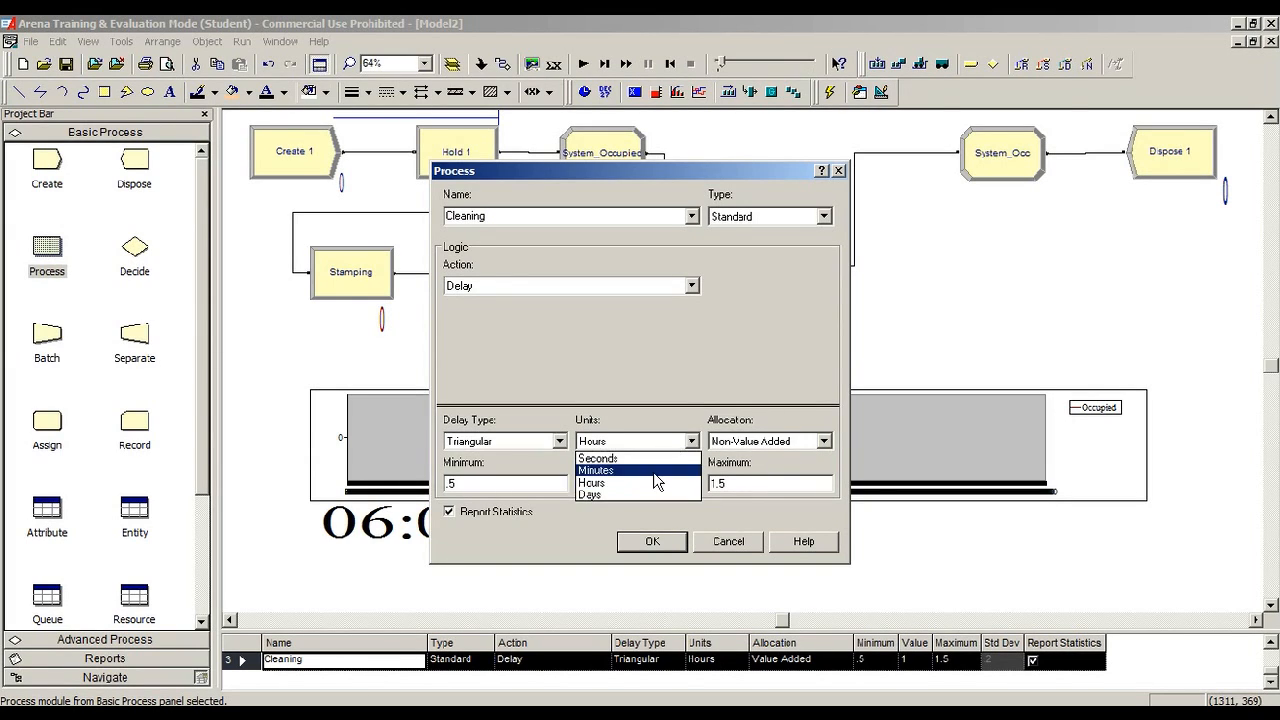
click(652, 469)
Give the Cleaning process a Normal delay with mean 10 and standard deviation 3, keep the Delay action, and accept the settings.
click(556, 442)
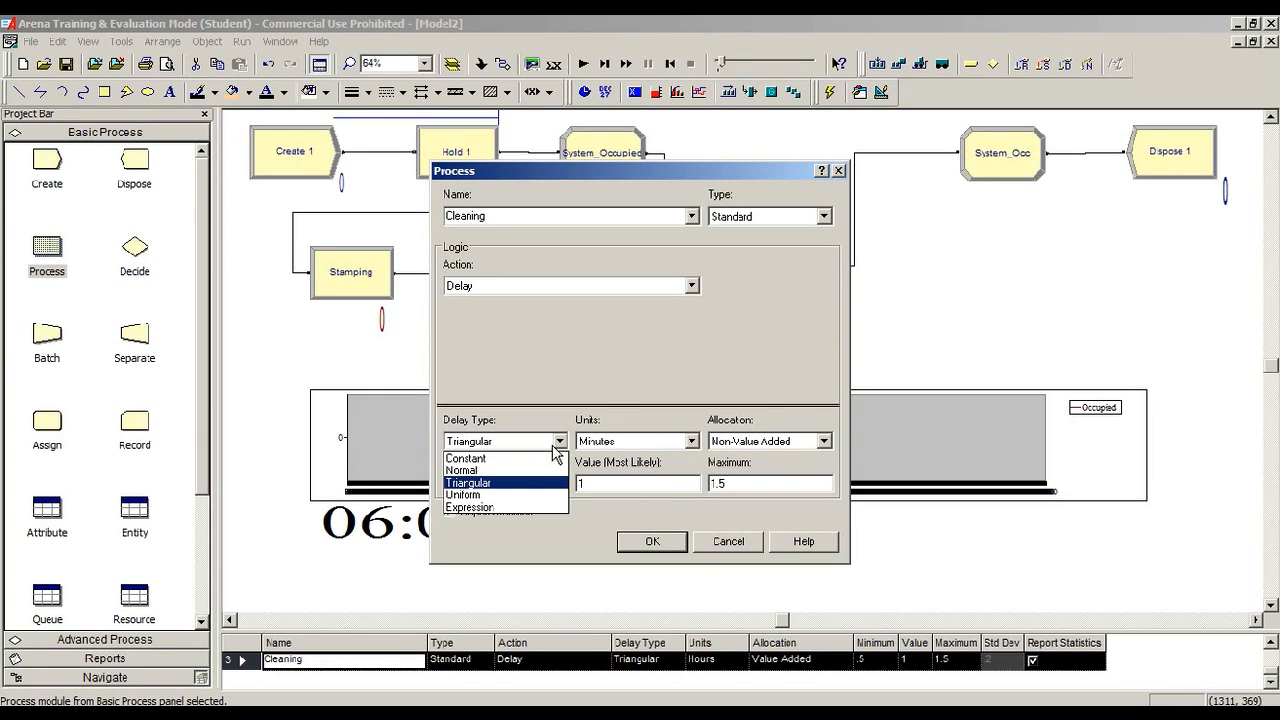
click(529, 470)
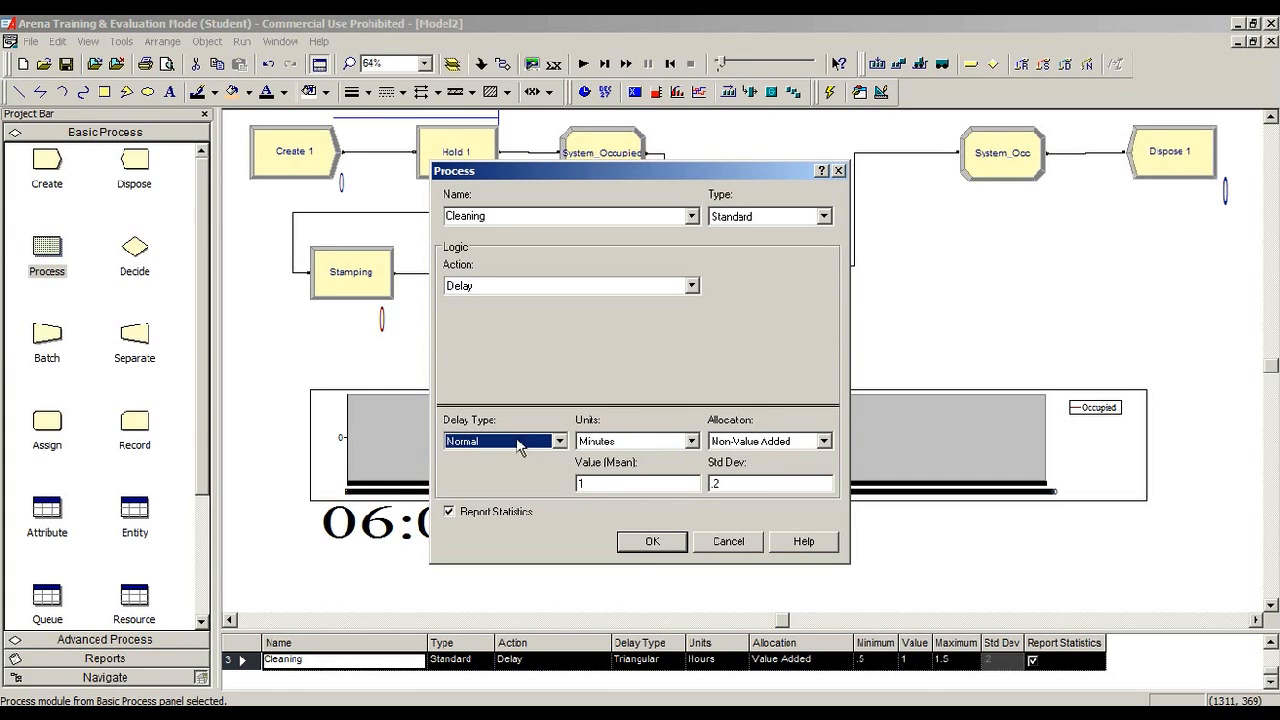
click(622, 476)
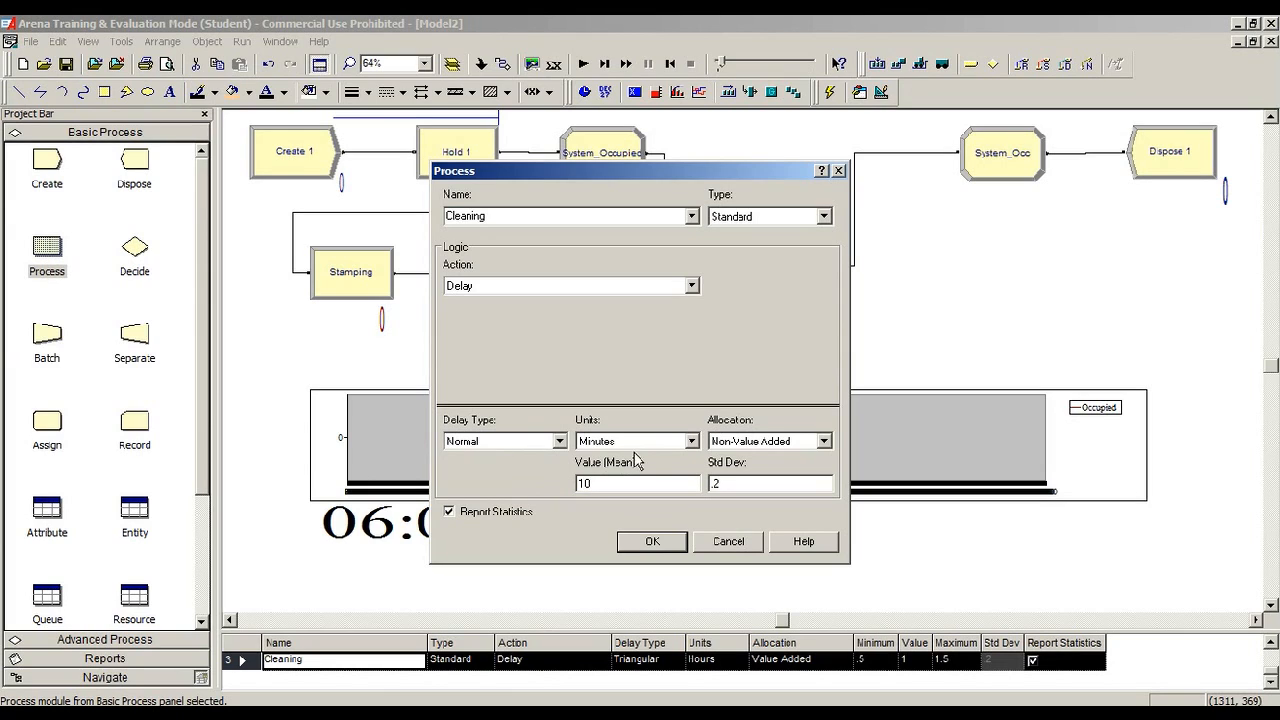
double_click(727, 481)
text(3)
click(574, 279)
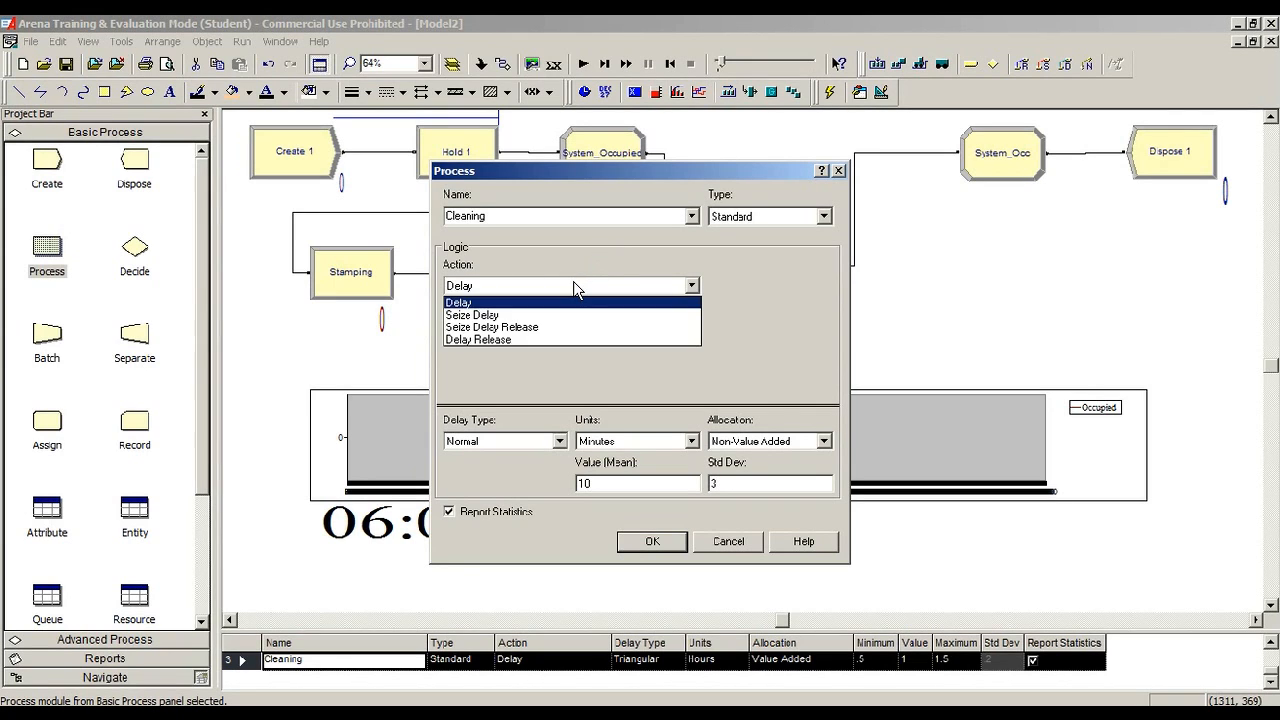
click(573, 281)
click(650, 541)
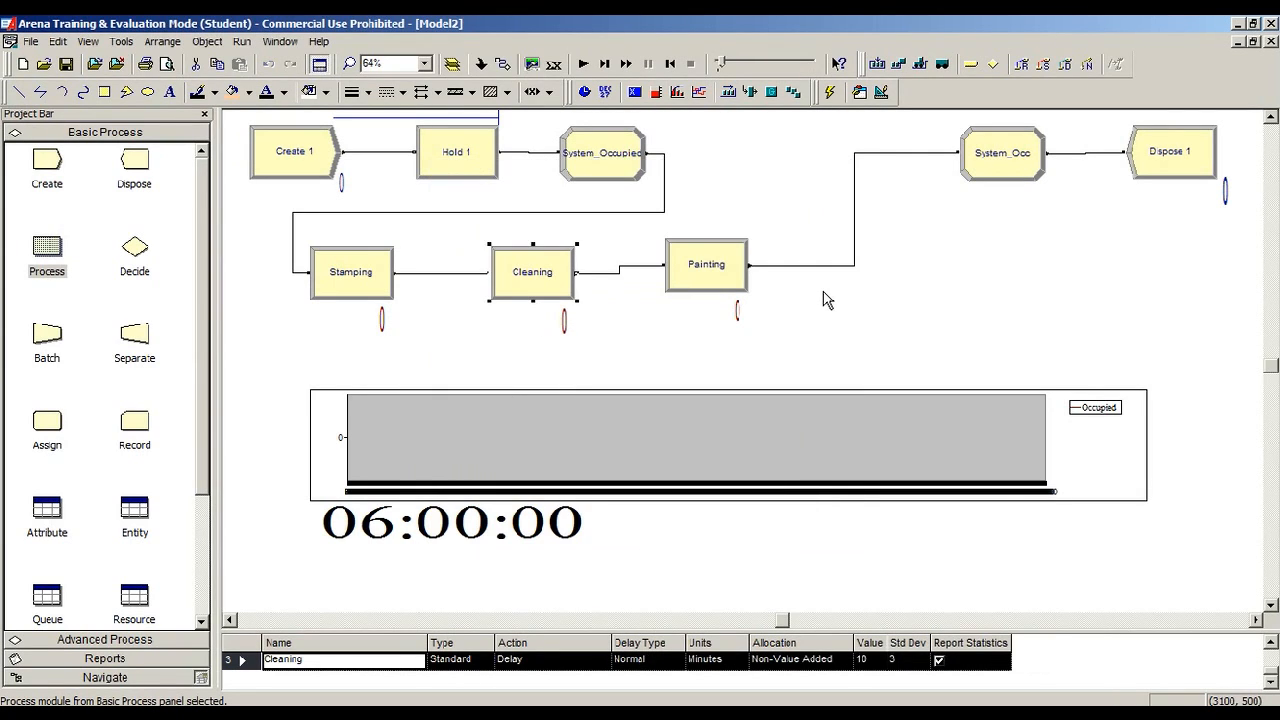
Move the Painting module slightly down so it lines up with Stamping and Cleaning.
click(731, 297)
drag(731, 297, 731, 290)
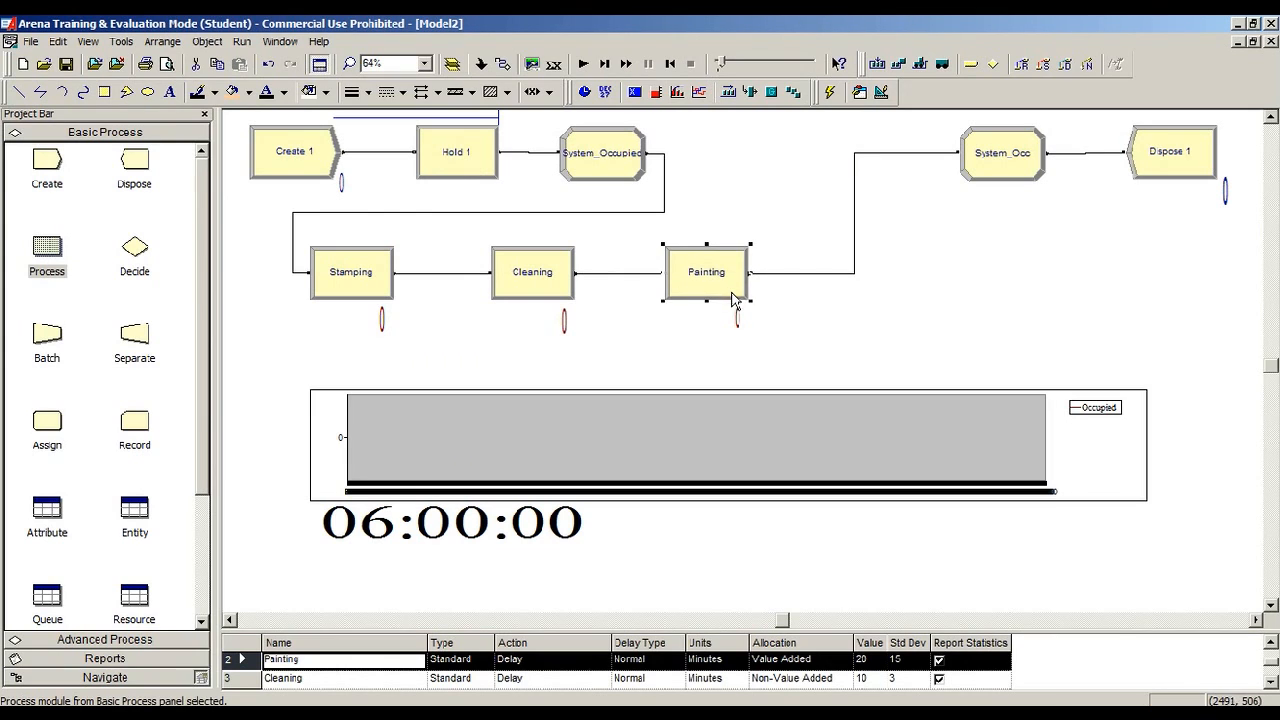
click(870, 325)
Run the animated simulation to watch entities pass through Cleaning, and end the run during the second replication.
click(583, 64)
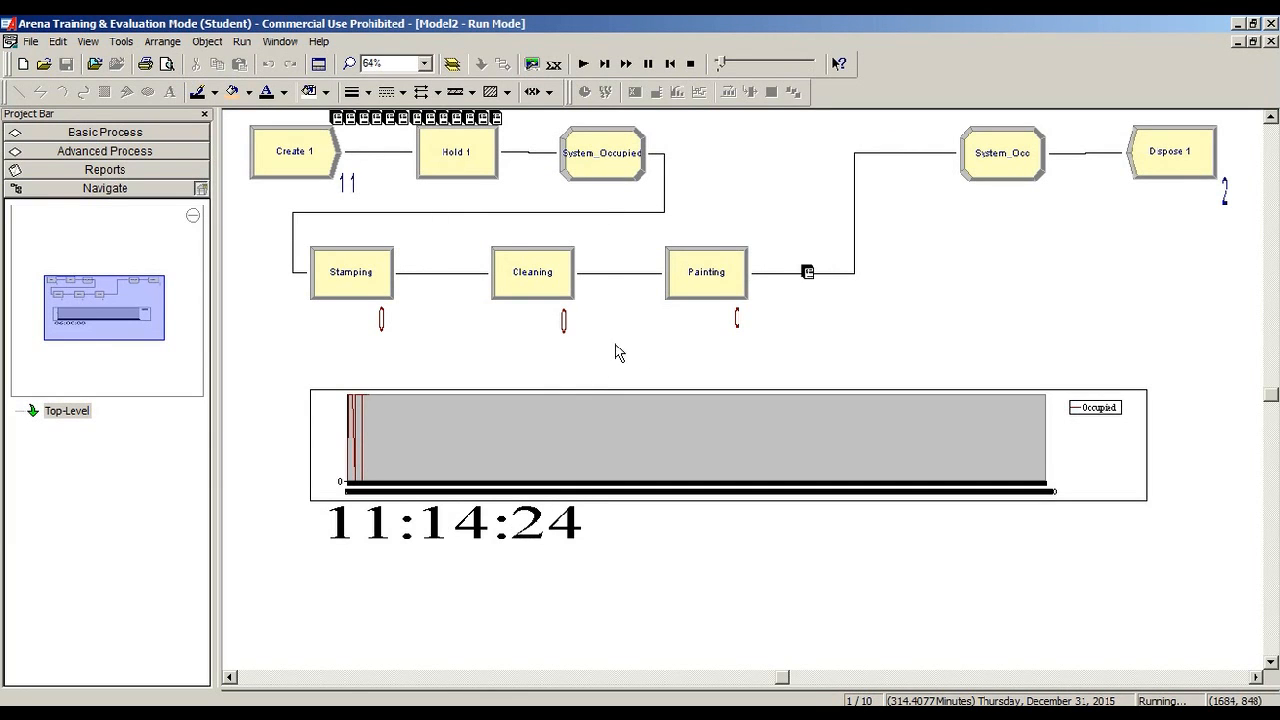
scroll(663, 354, up, 3)
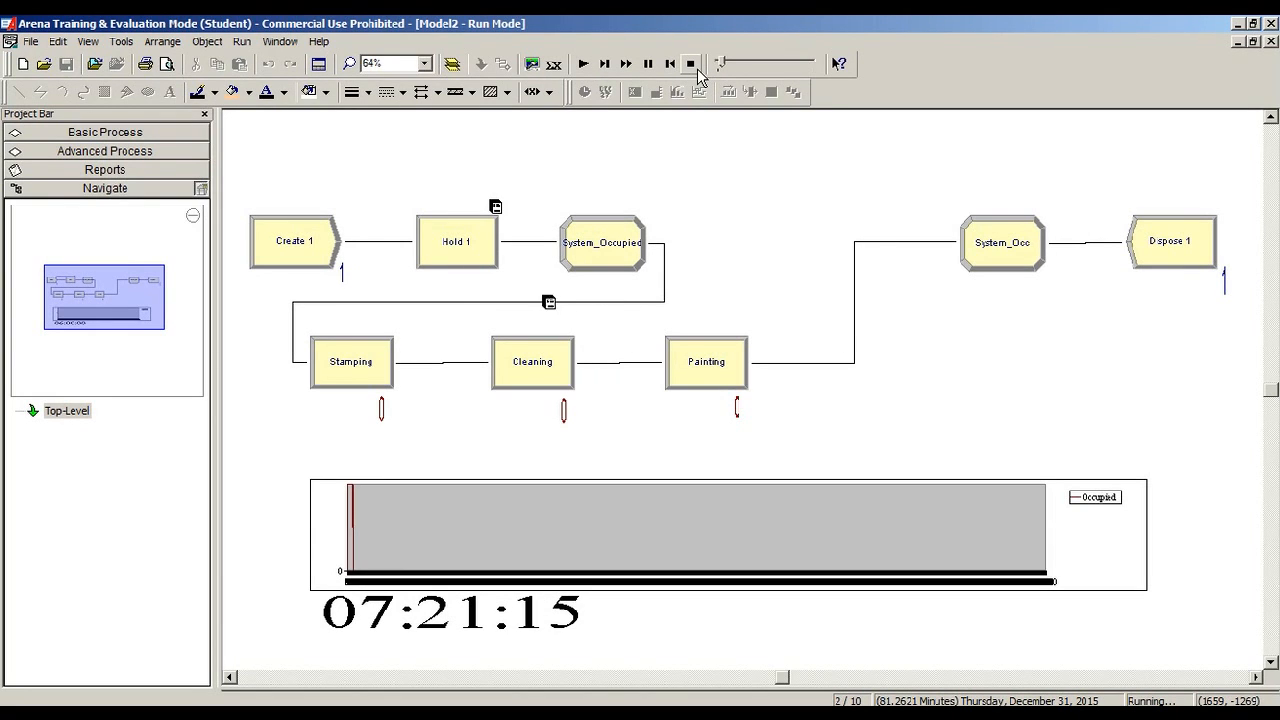
click(692, 64)
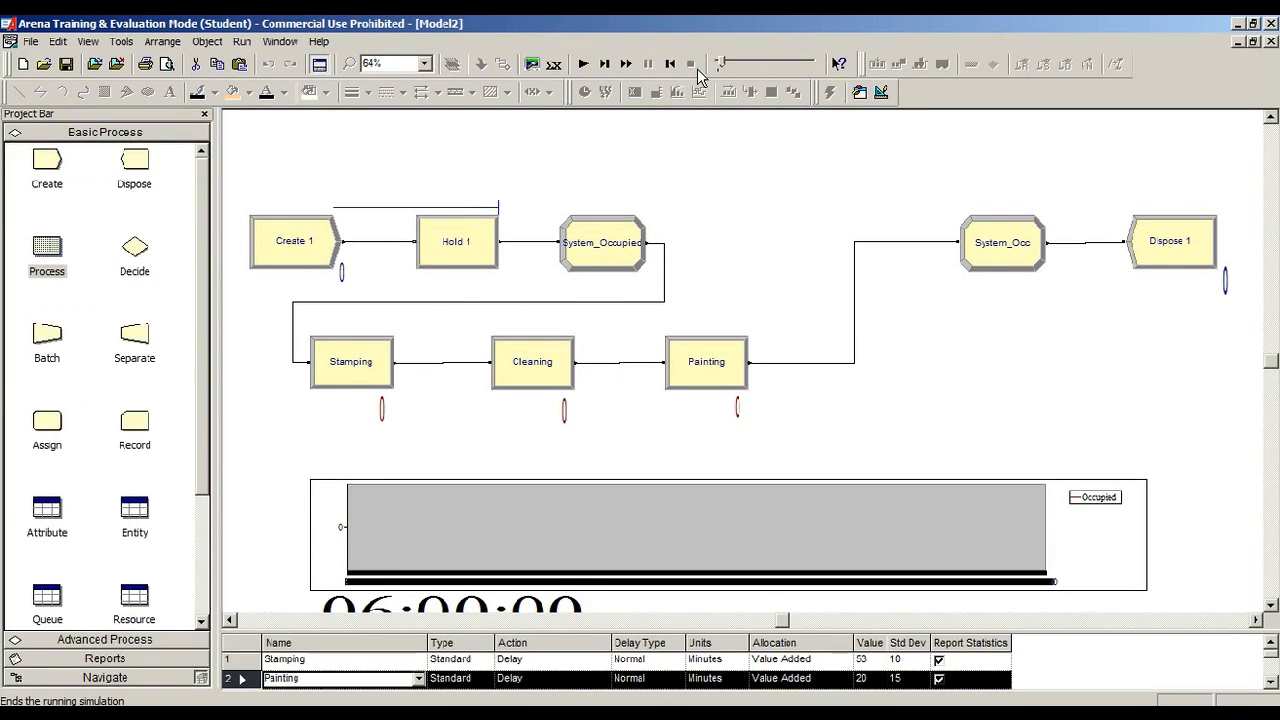
Fast-forward the simulation through all replications and open the Category Overview report from the results.
click(627, 64)
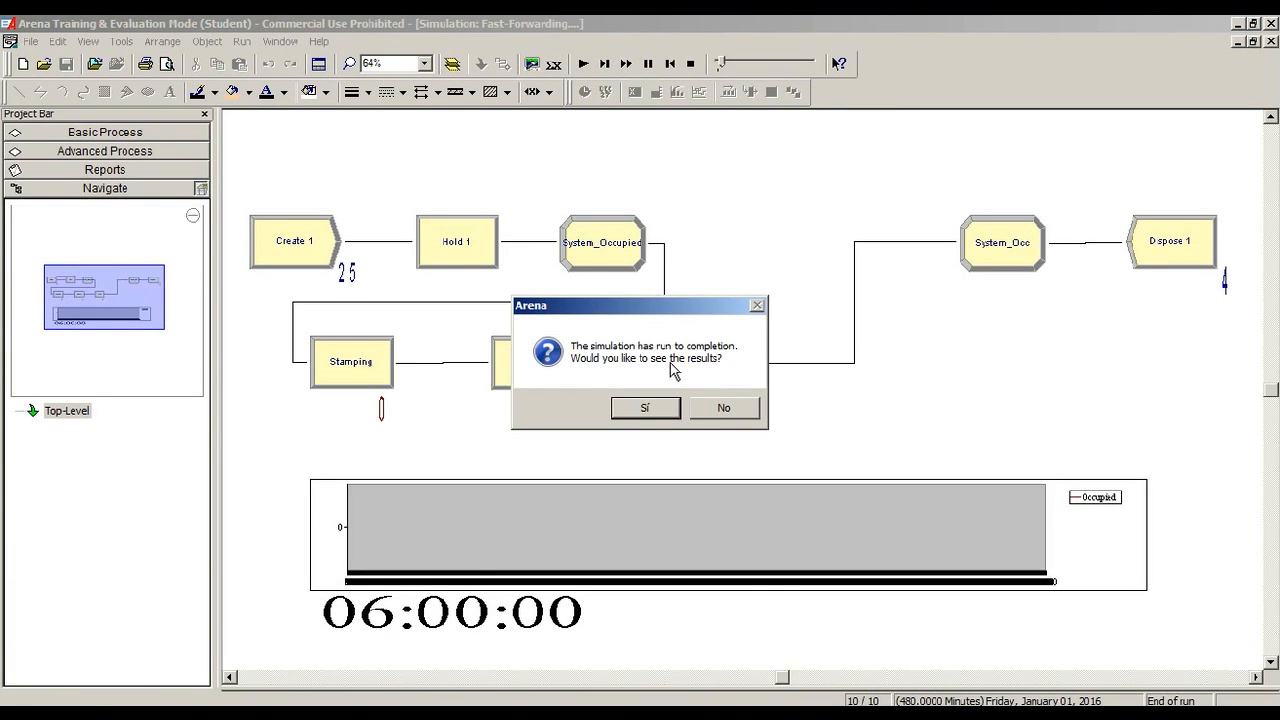
click(643, 410)
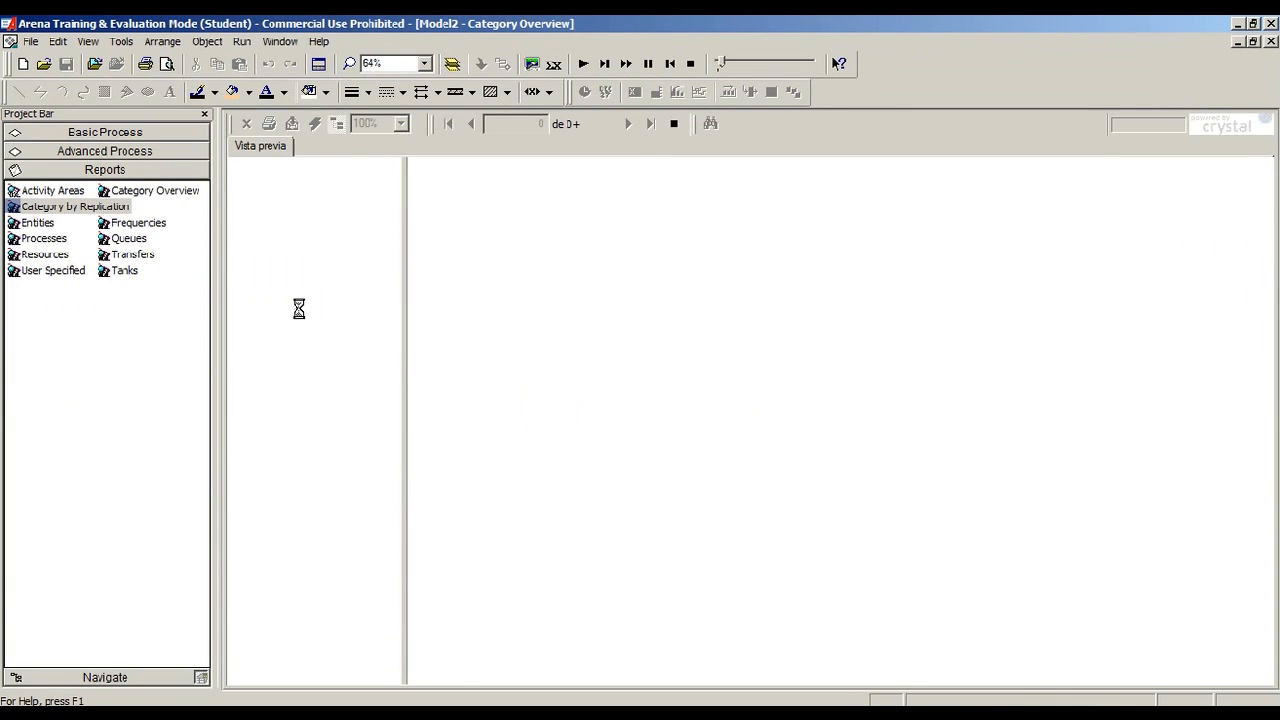
click(114, 214)
click(148, 191)
Examine the Steel entity's VA, NVA, wait and total times on page 2 of the Category Overview.
click(628, 124)
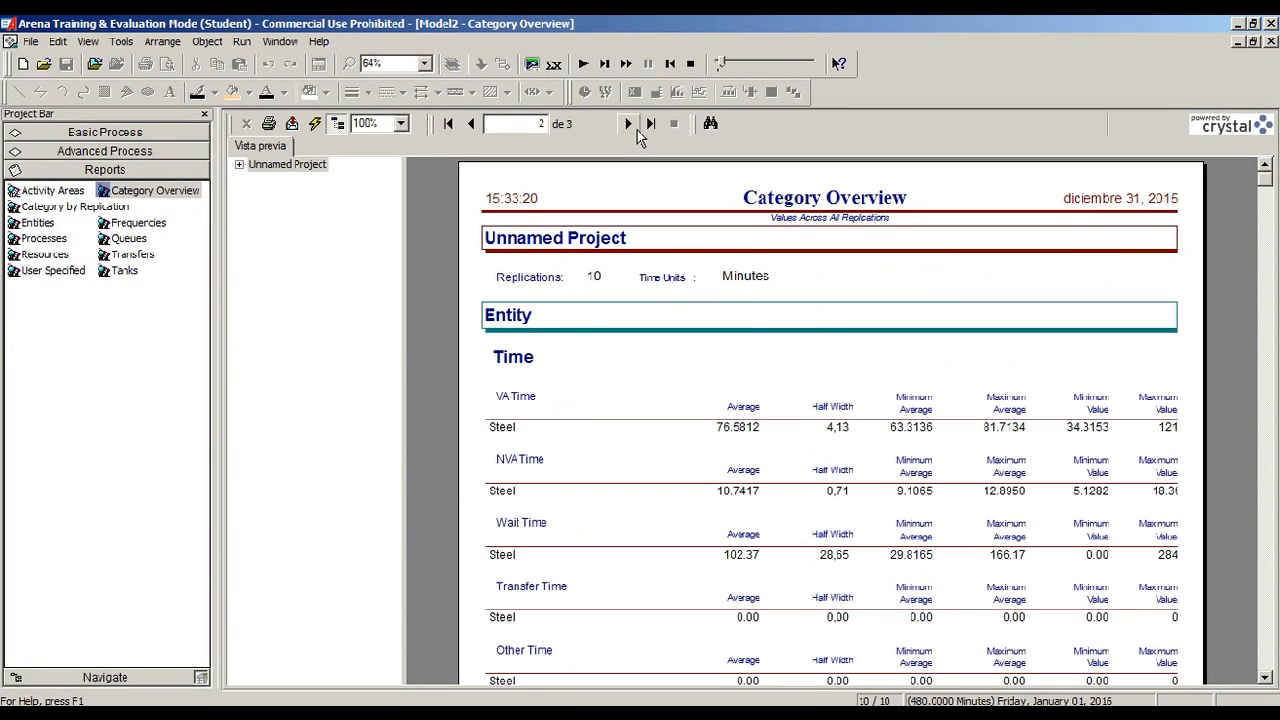
scroll(717, 351, down, 3)
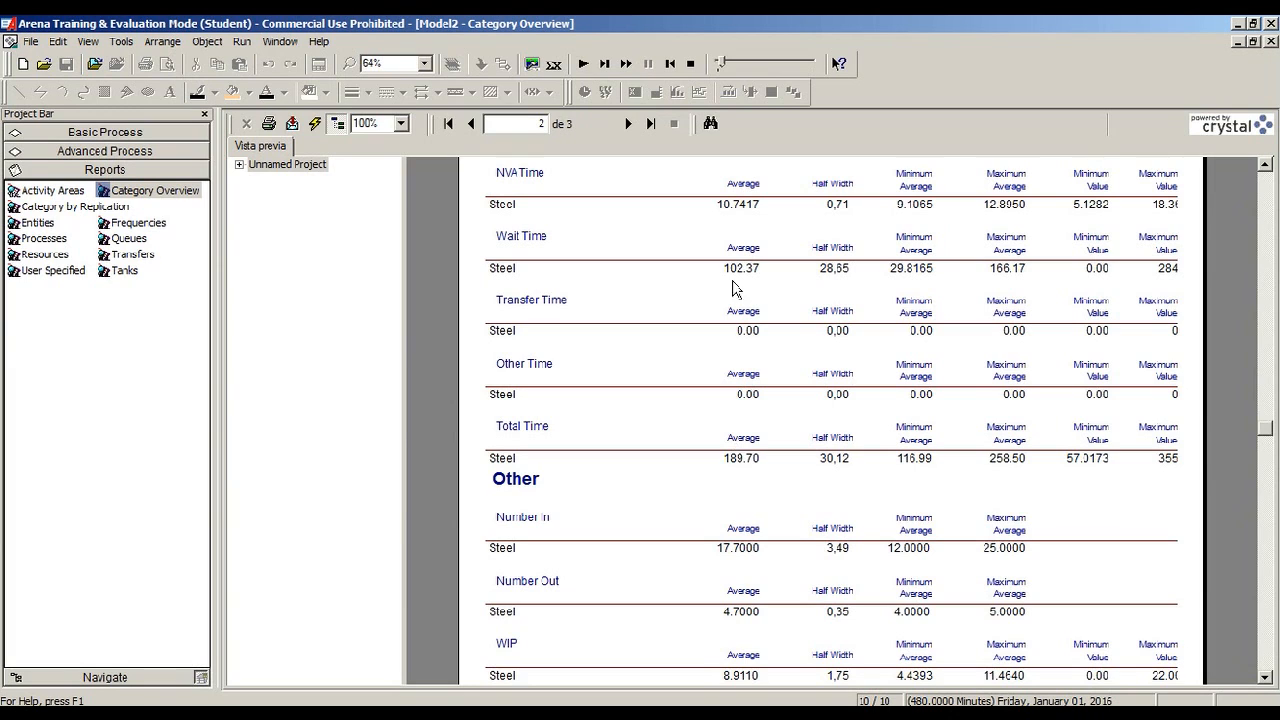
scroll(743, 236, up, 2)
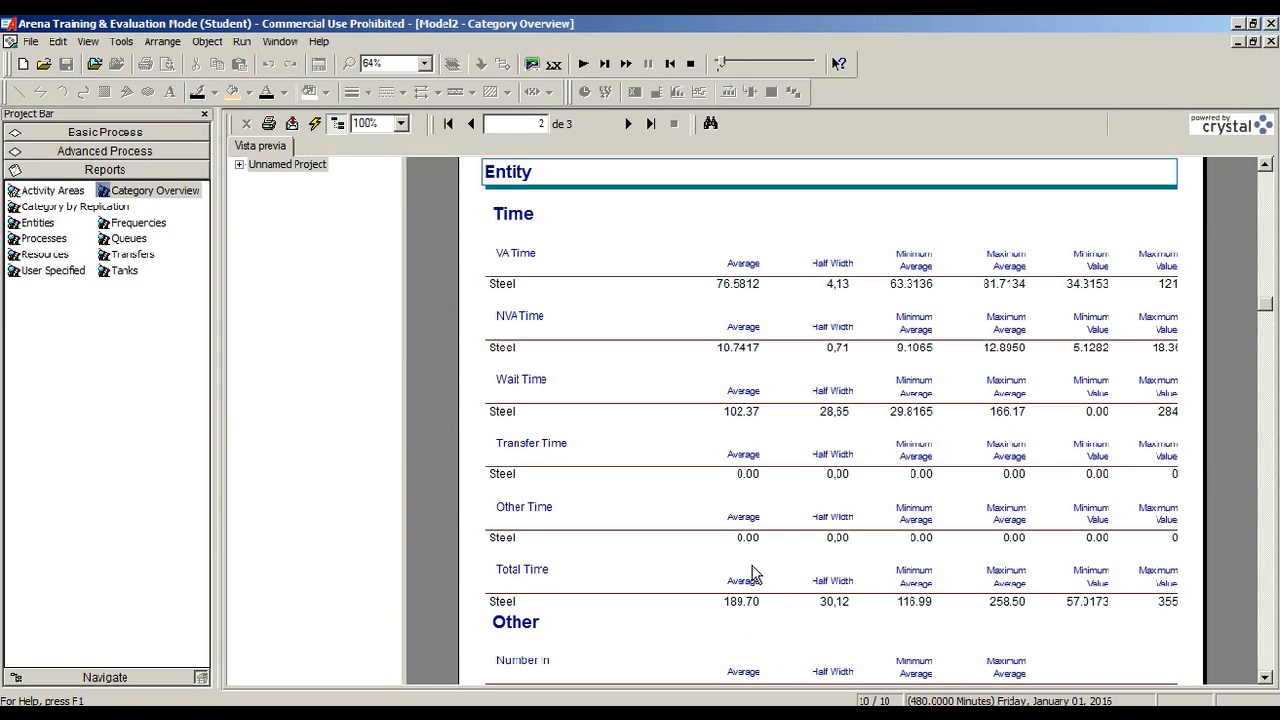
Open the Windows calculator (Calculadora) and place it beside the report's entity times.
key(super)
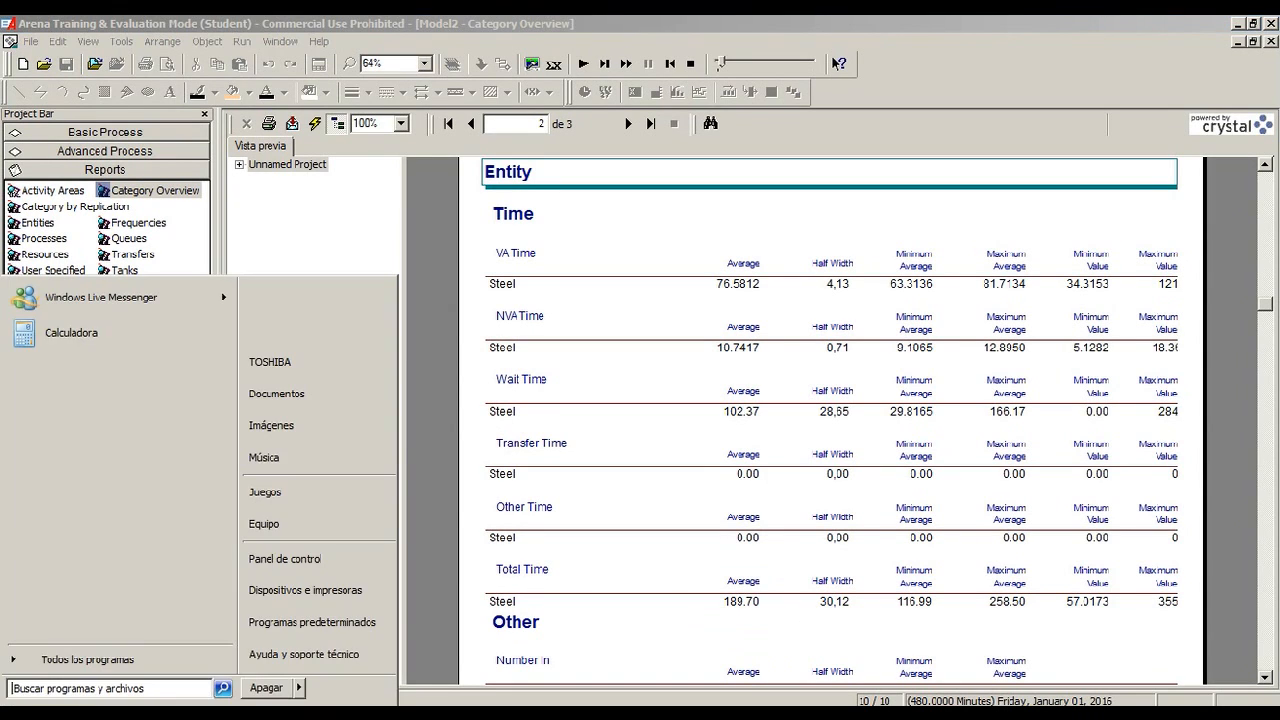
click(100, 338)
drag(157, 182, 542, 197)
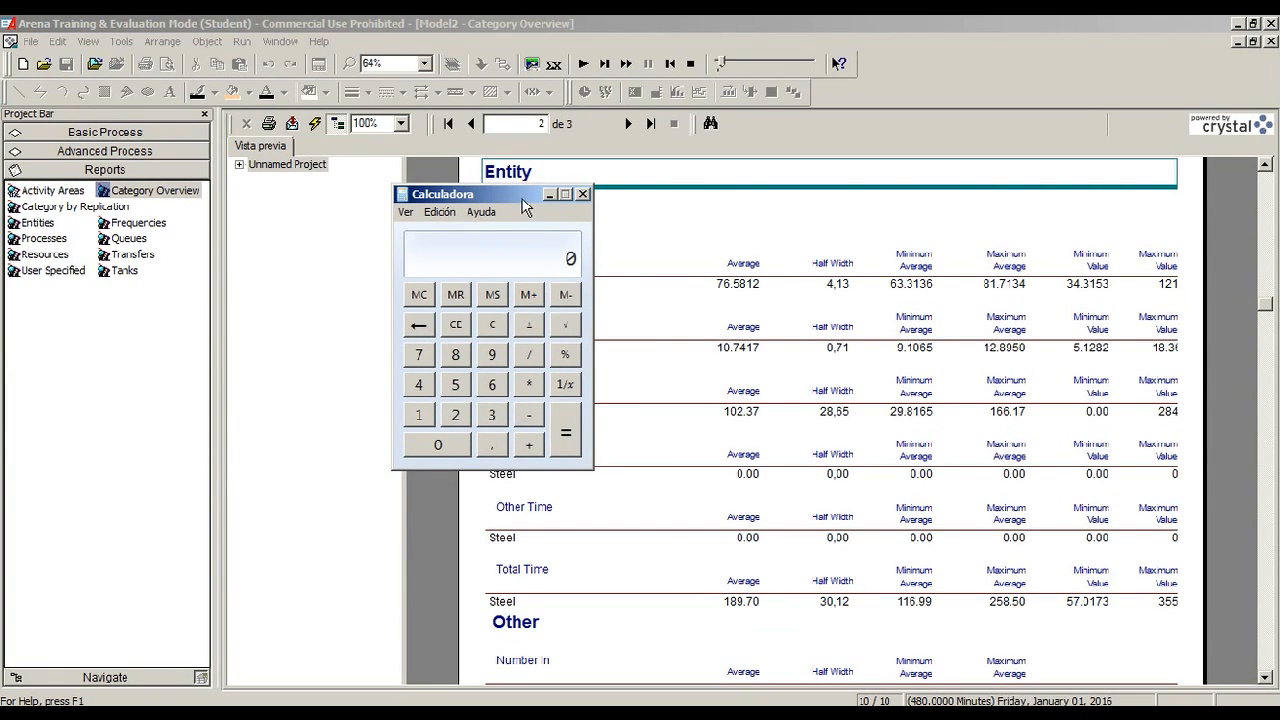
drag(525, 205, 380, 216)
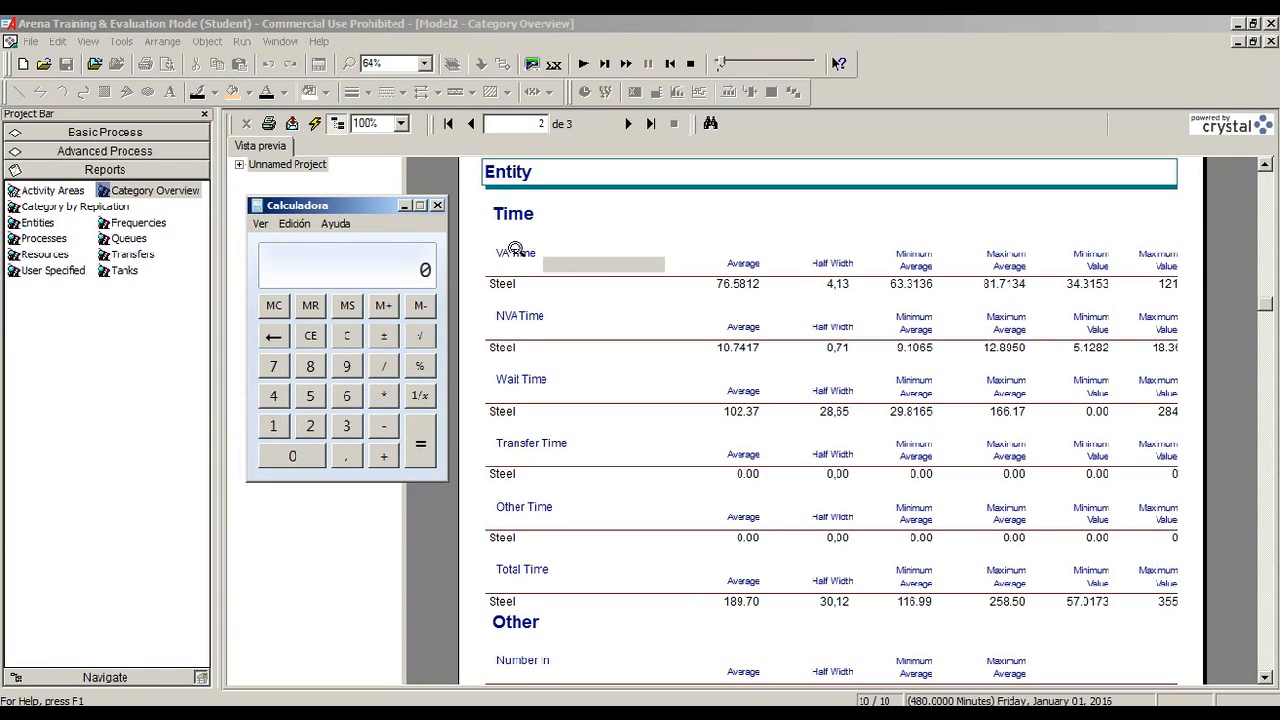
Enter the average VA time rounded to 76,6 plus the average NVA time of 10,74 in the calculator.
click(283, 366)
click(349, 397)
click(347, 456)
click(347, 397)
click(388, 454)
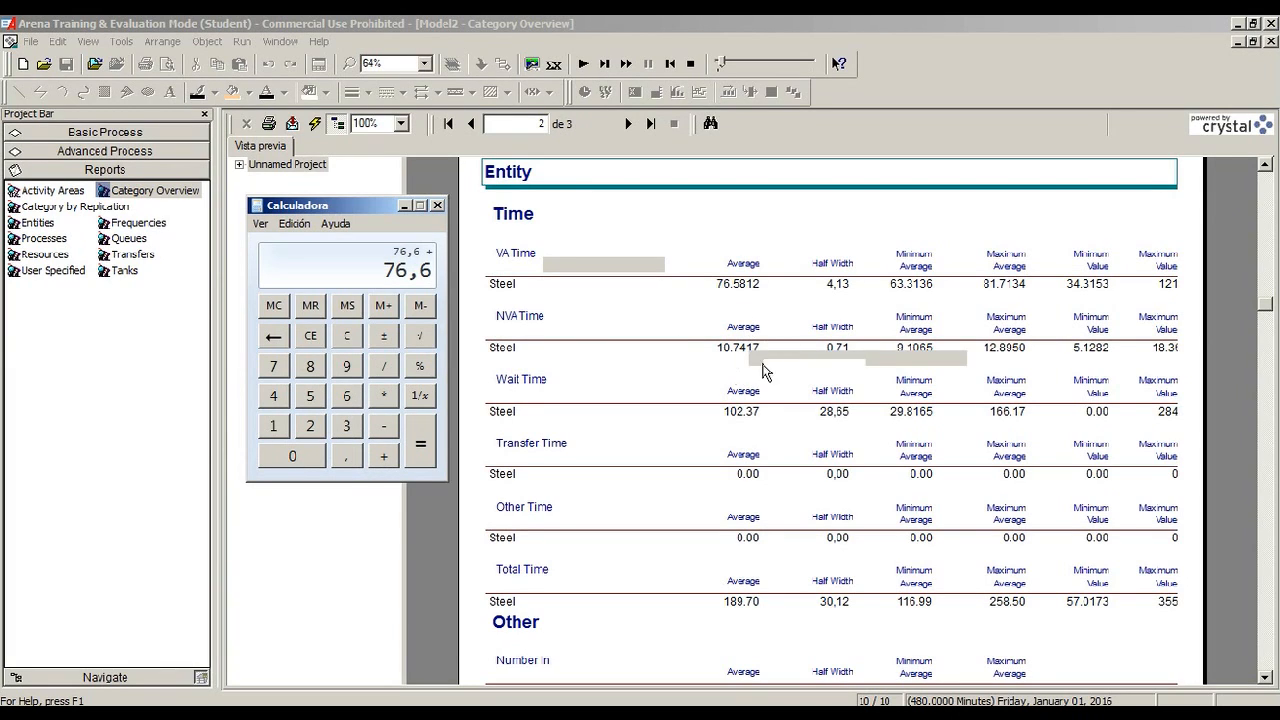
click(274, 428)
click(305, 458)
click(347, 459)
click(284, 370)
click(285, 397)
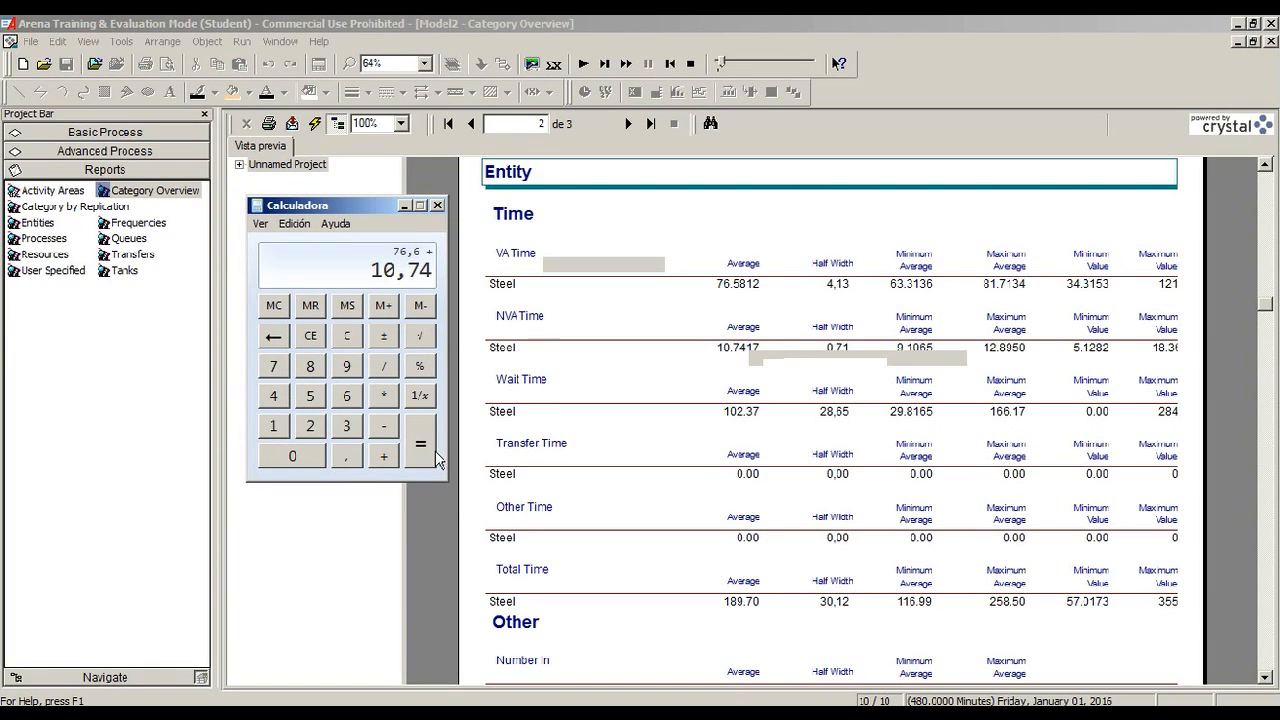
Add the average wait time of 102,37, compute the sum to check against the total time, and close the calculator.
click(392, 455)
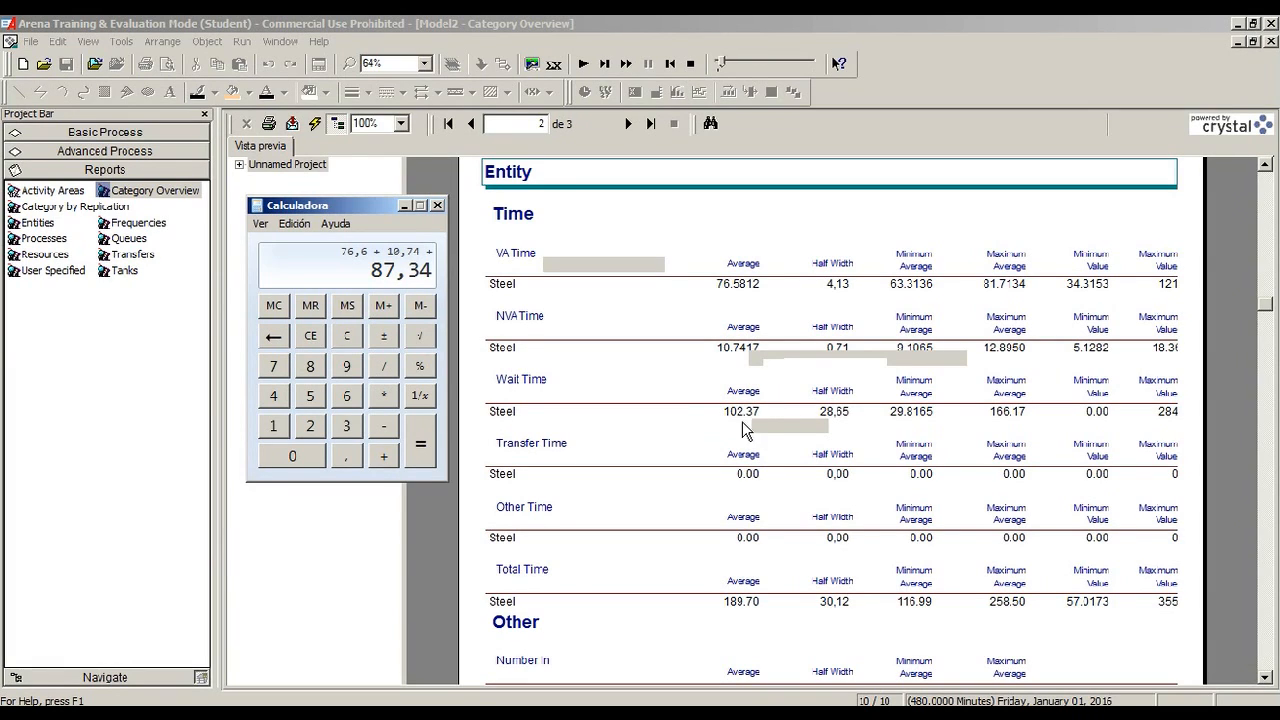
click(270, 433)
click(283, 452)
click(310, 429)
click(348, 452)
click(346, 435)
click(274, 367)
click(424, 442)
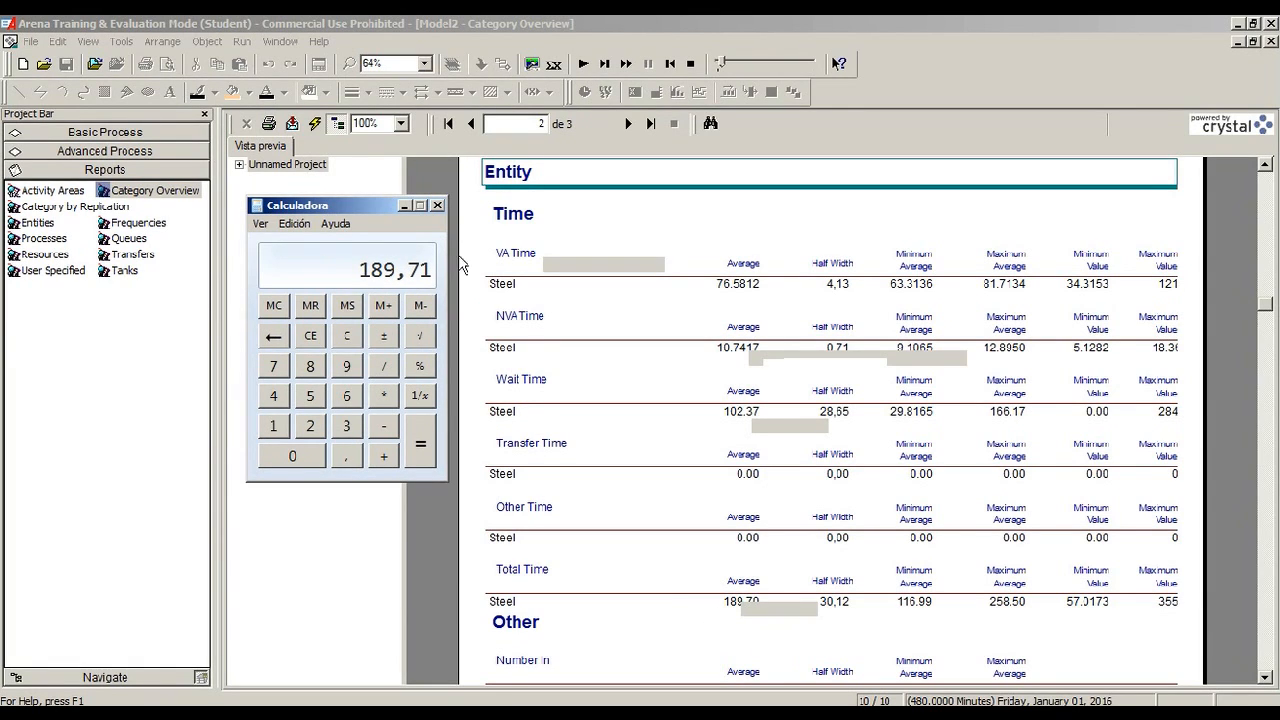
click(437, 206)
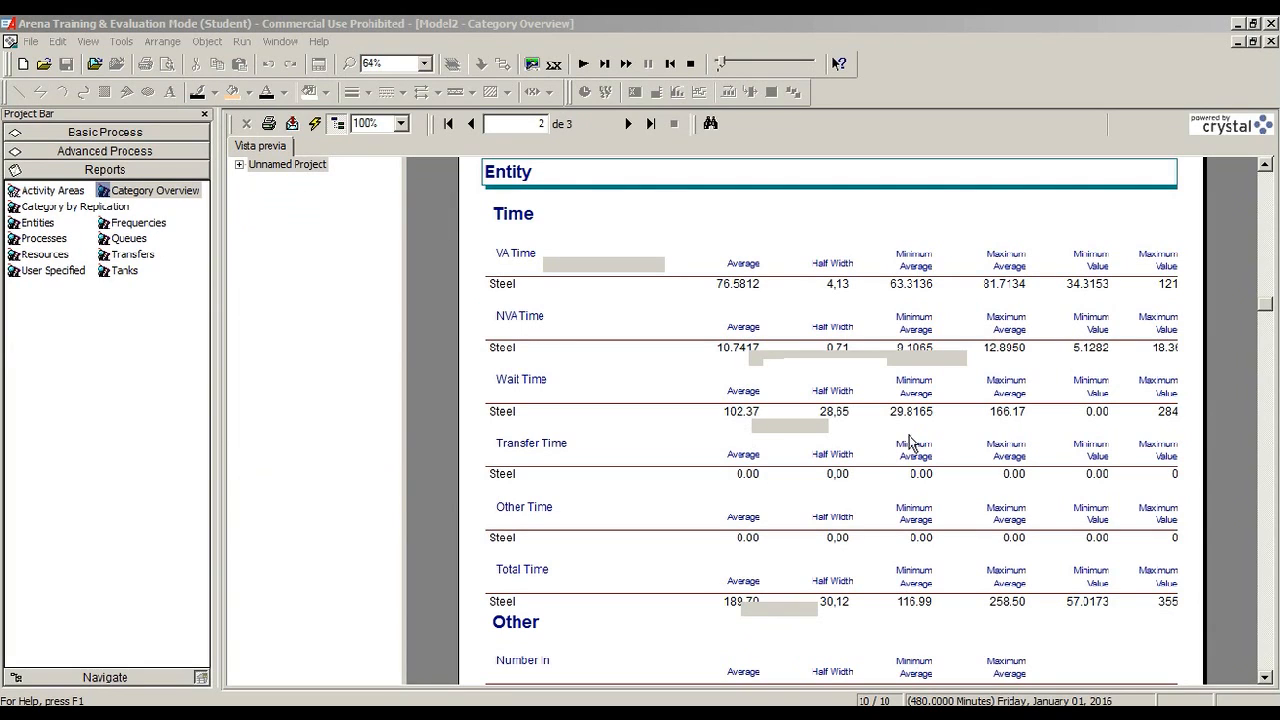
Return to the model window at full size and review the Cleaning process's delay settings without changing them.
click(914, 328)
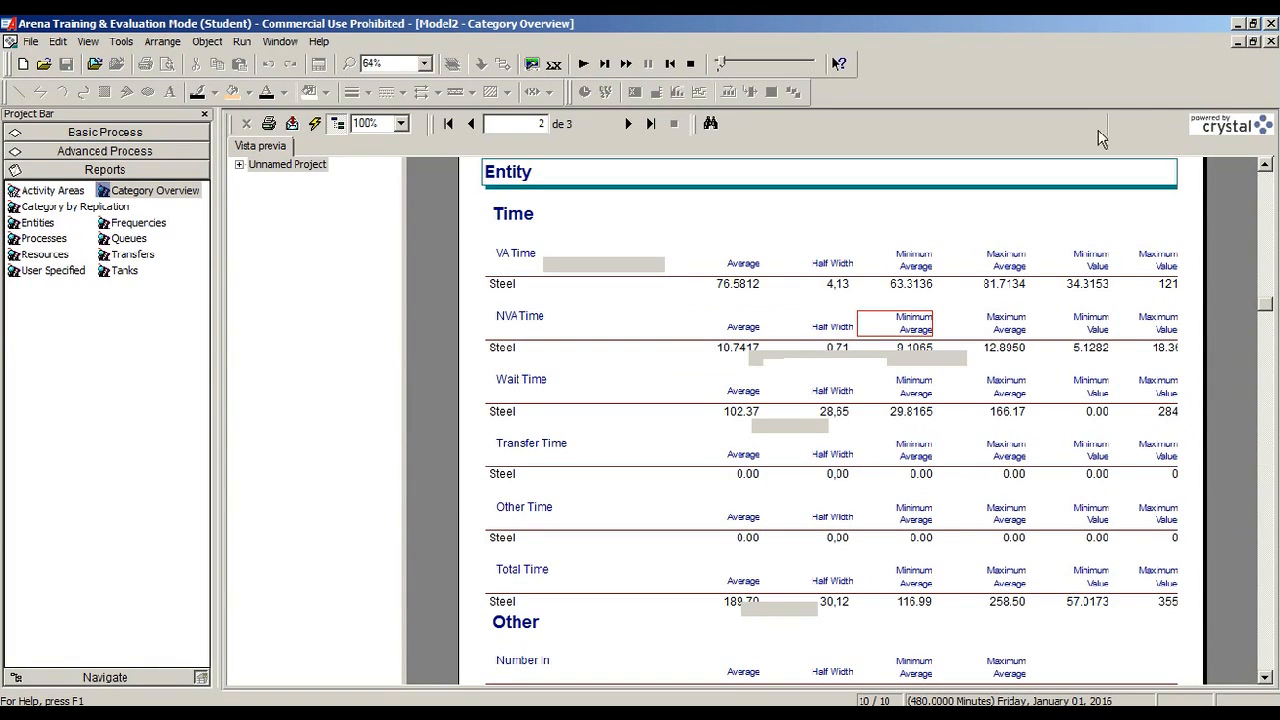
click(1237, 42)
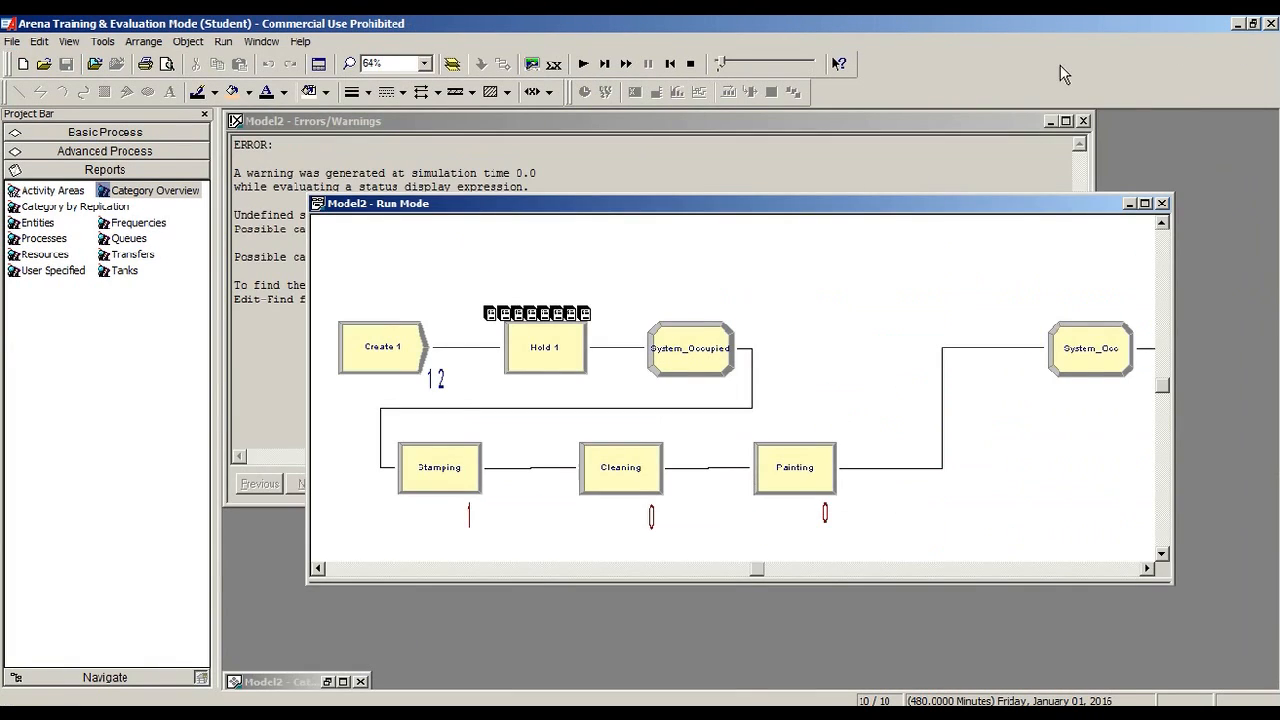
double_click(812, 211)
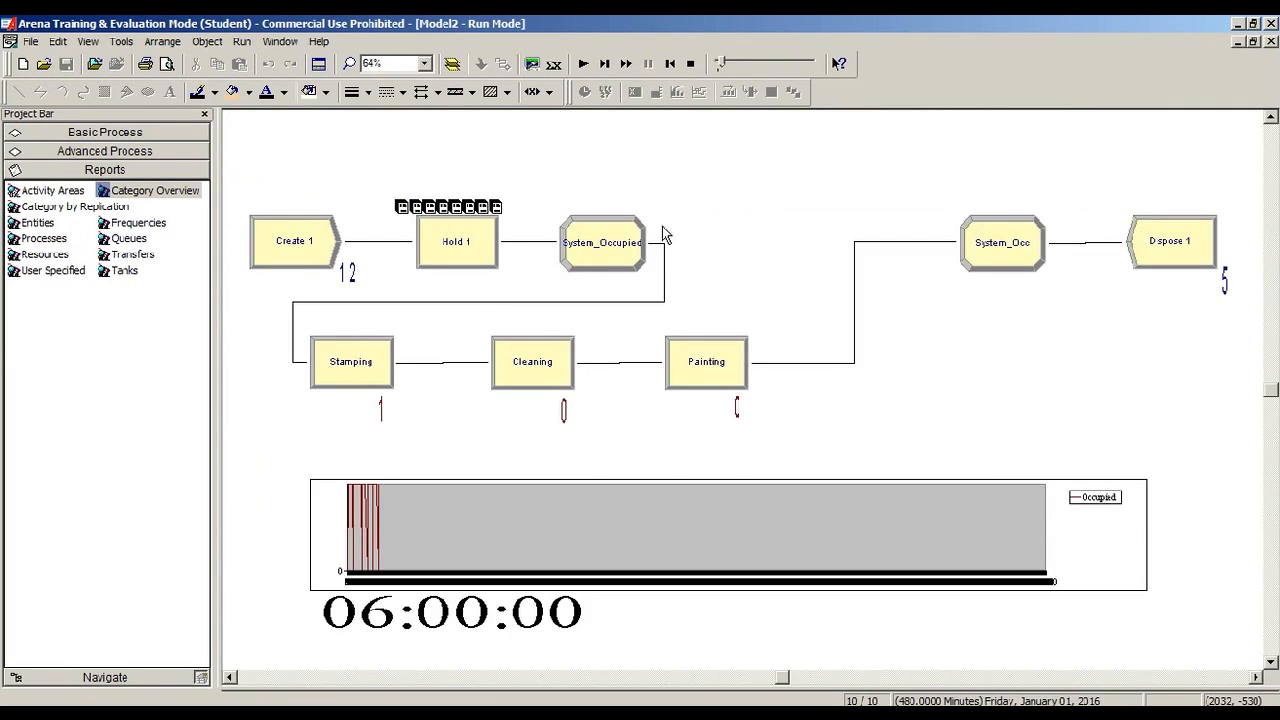
double_click(571, 364)
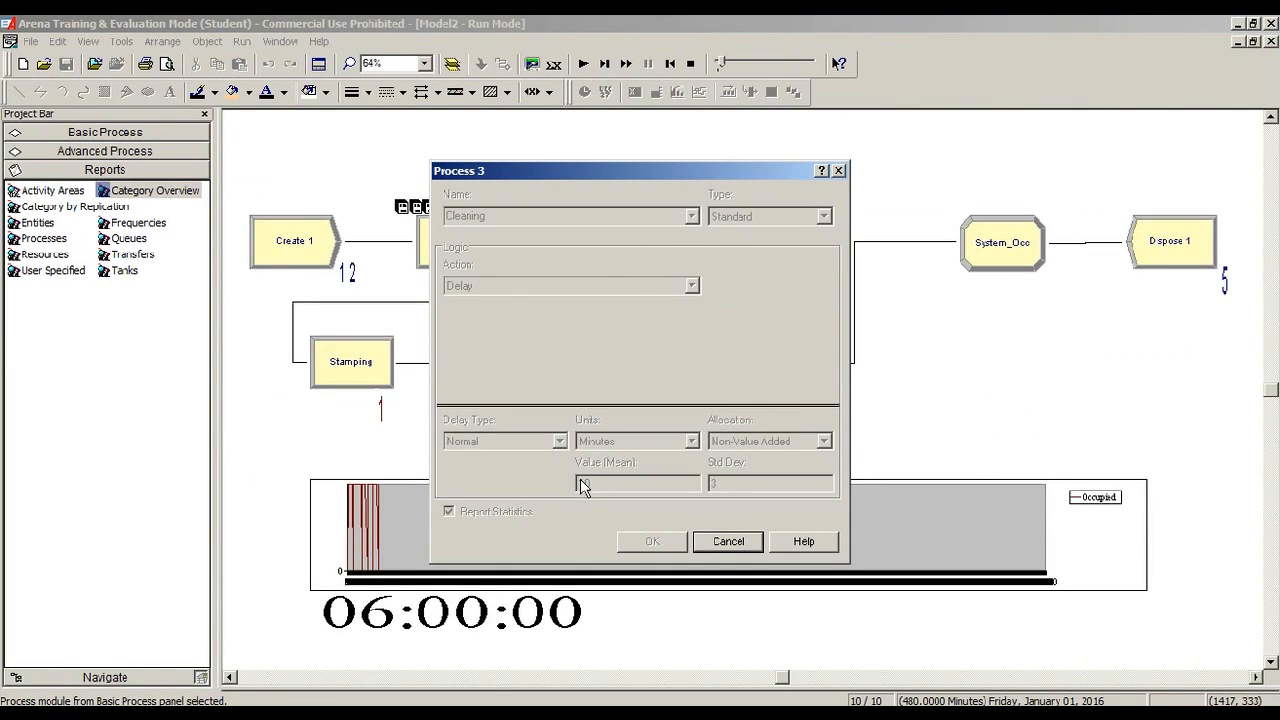
click(728, 541)
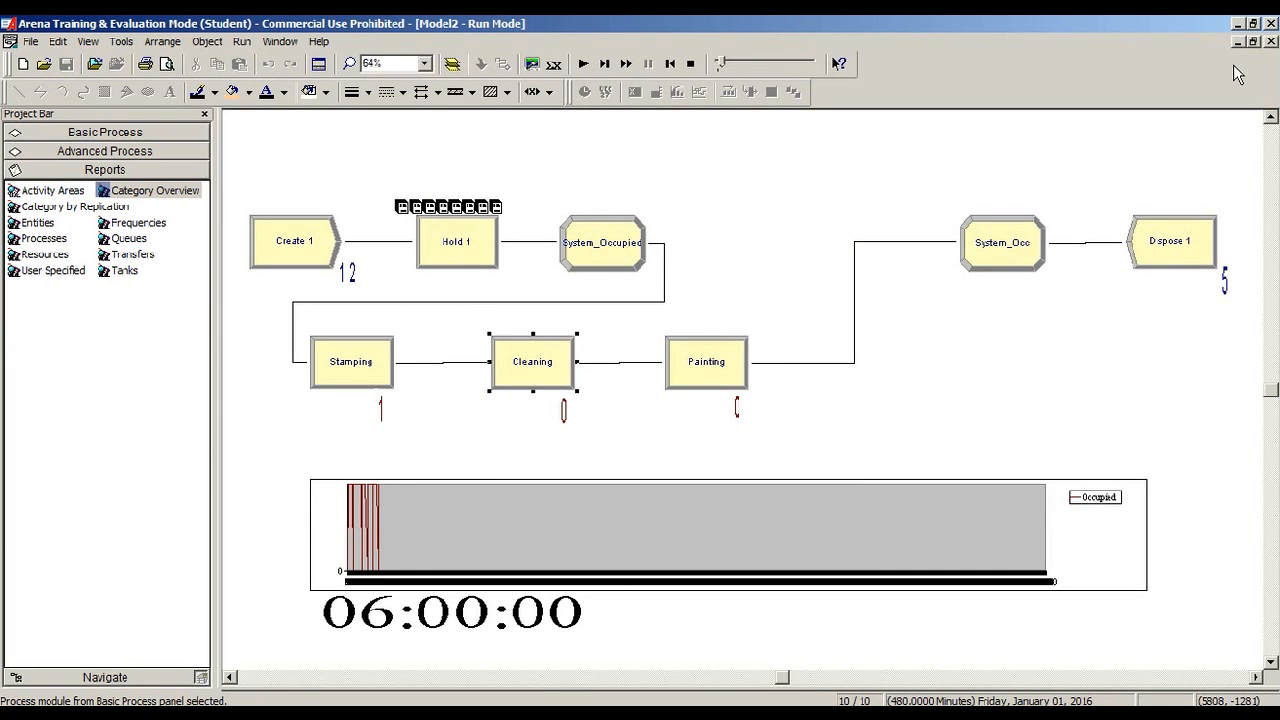
Reopen the Category Overview report and review its entity time page and its queue page.
click(152, 192)
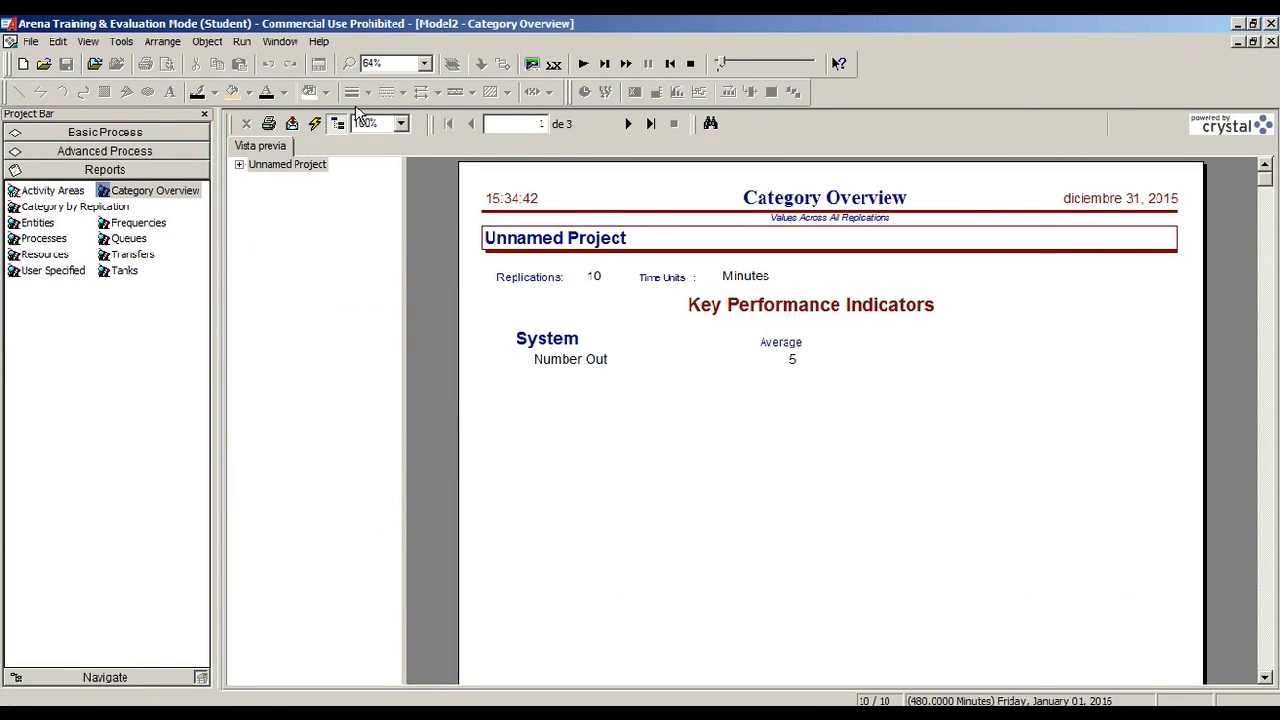
click(627, 123)
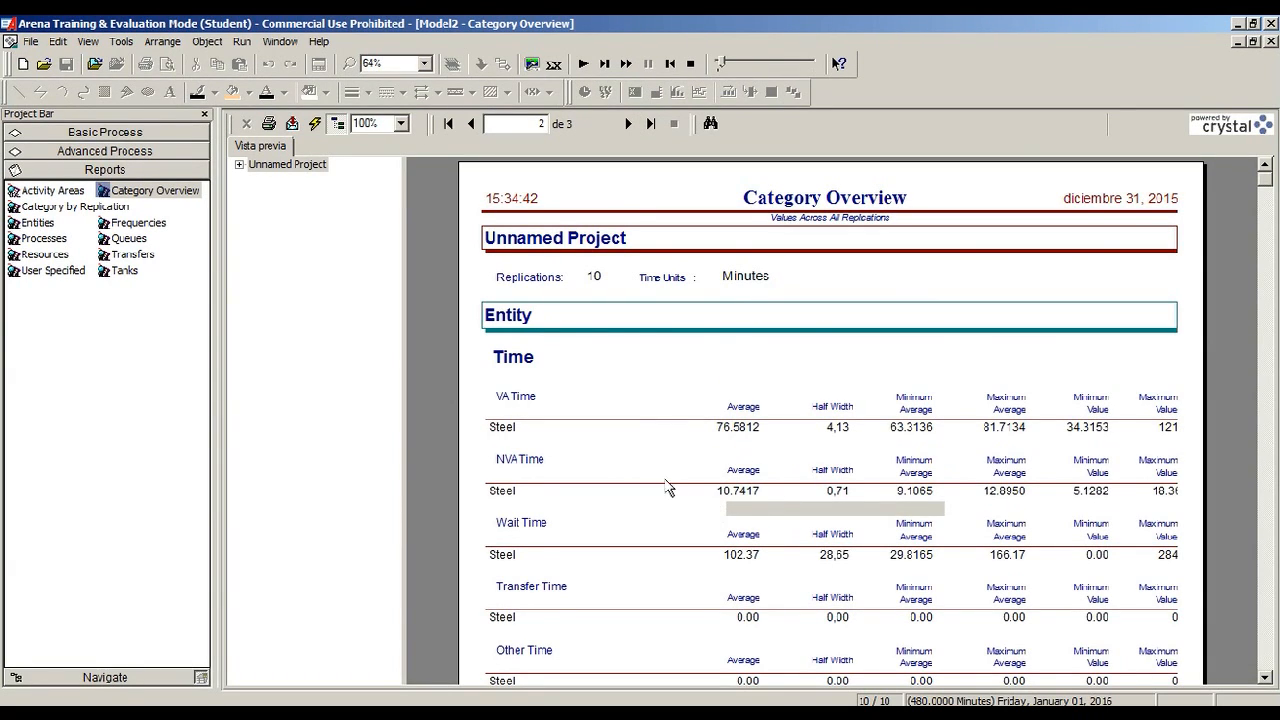
click(628, 124)
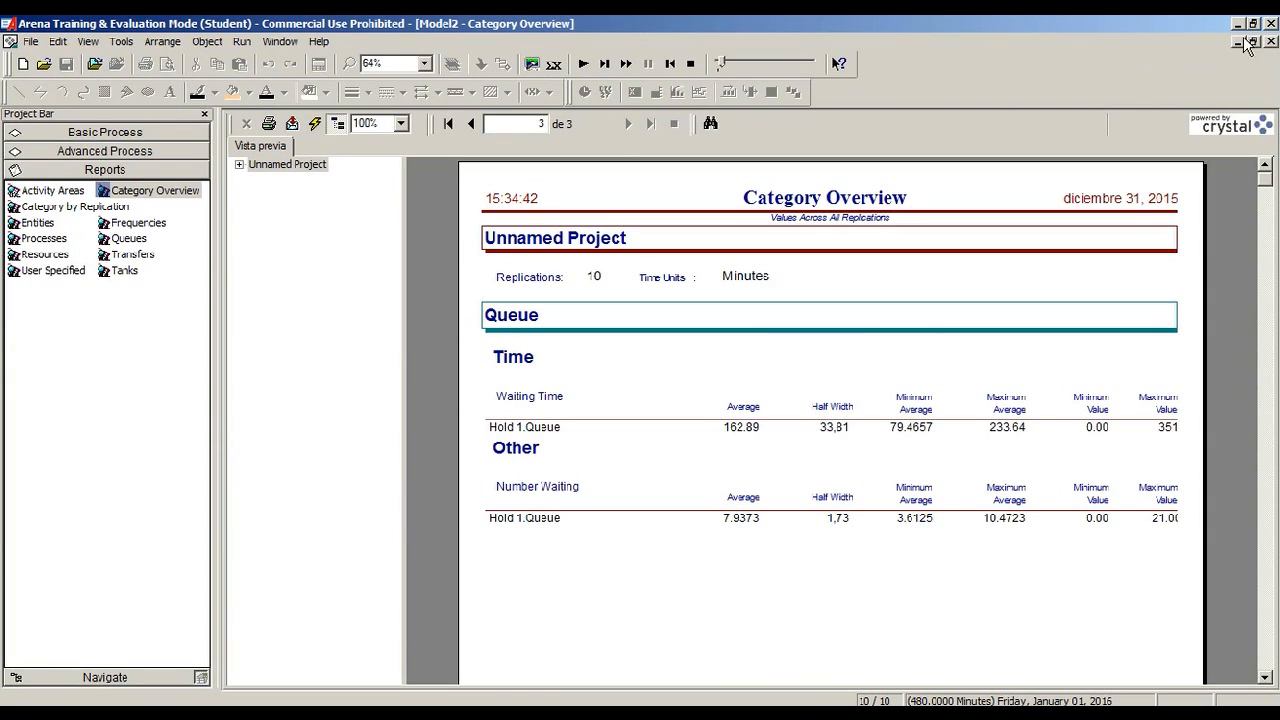
Set the number of replications to 100 in the run setup, apply the change, and close the dialog.
click(242, 41)
click(258, 63)
click(512, 229)
text(0)
click(682, 582)
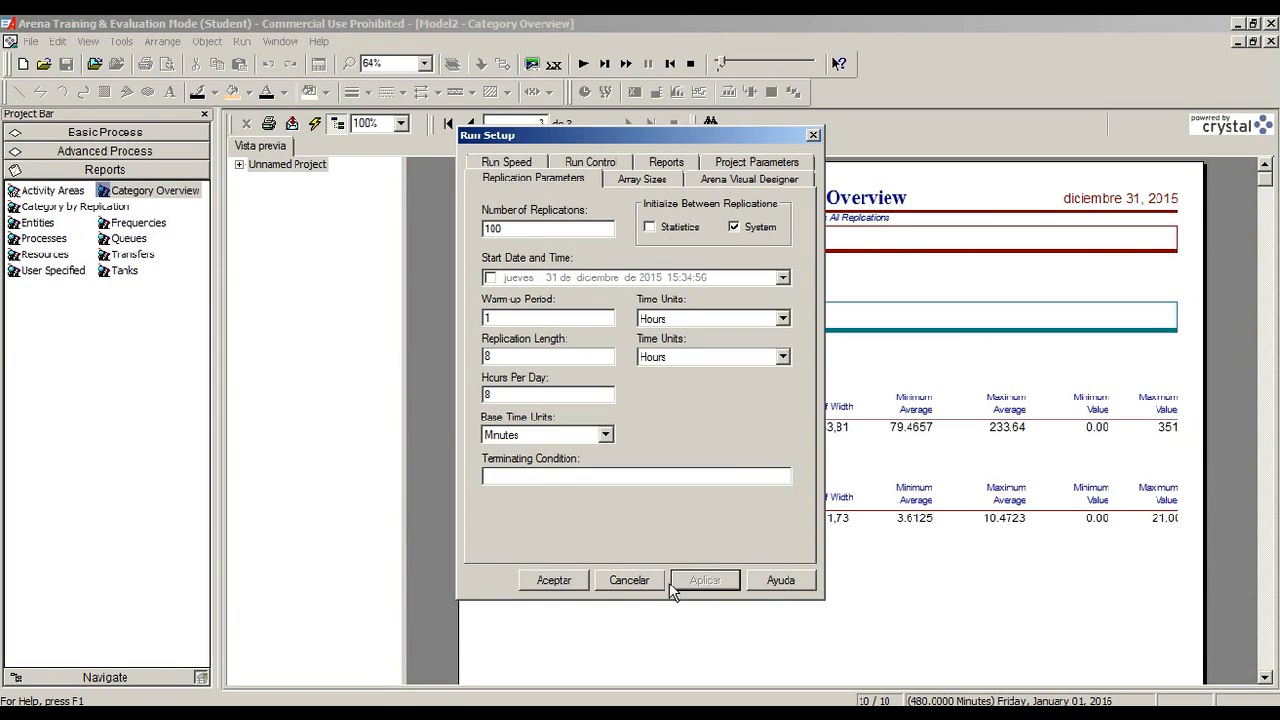
click(600, 583)
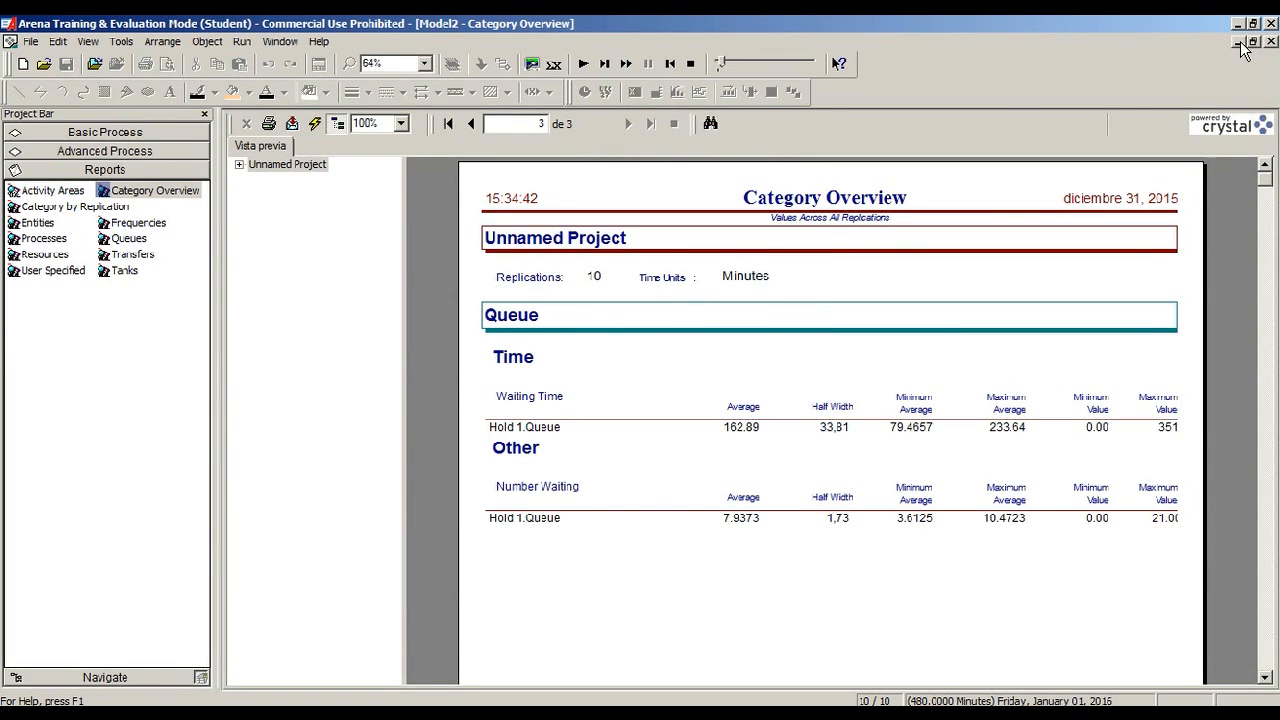
Leave the 10-replication report for the full-size model window, fast-forward the 100-replication simulation to completion, and open its results.
click(471, 123)
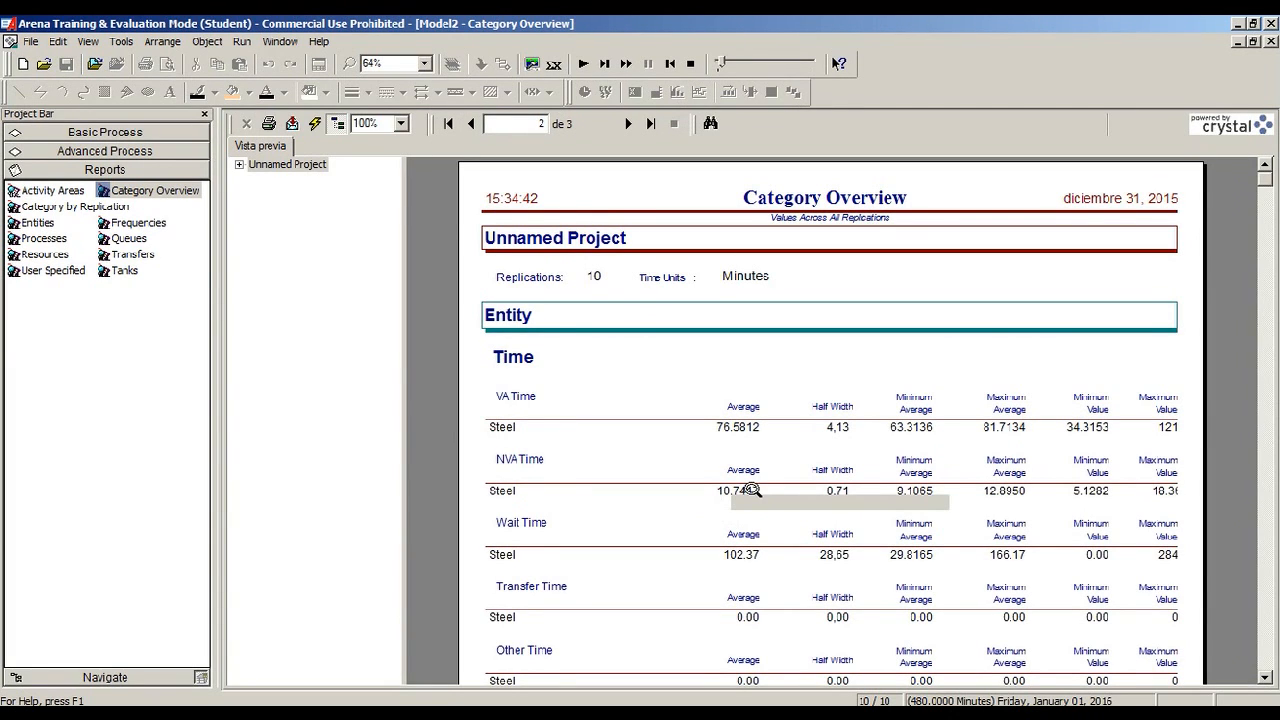
click(1240, 41)
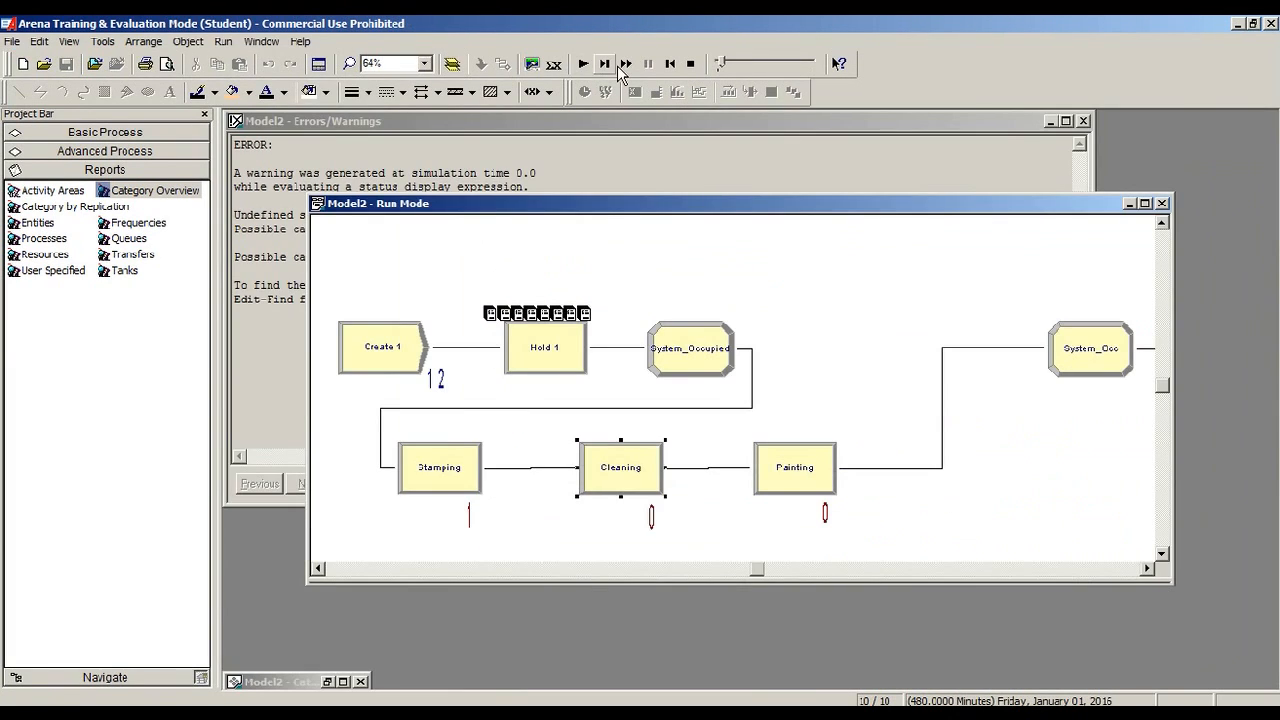
click(601, 207)
double_click(601, 207)
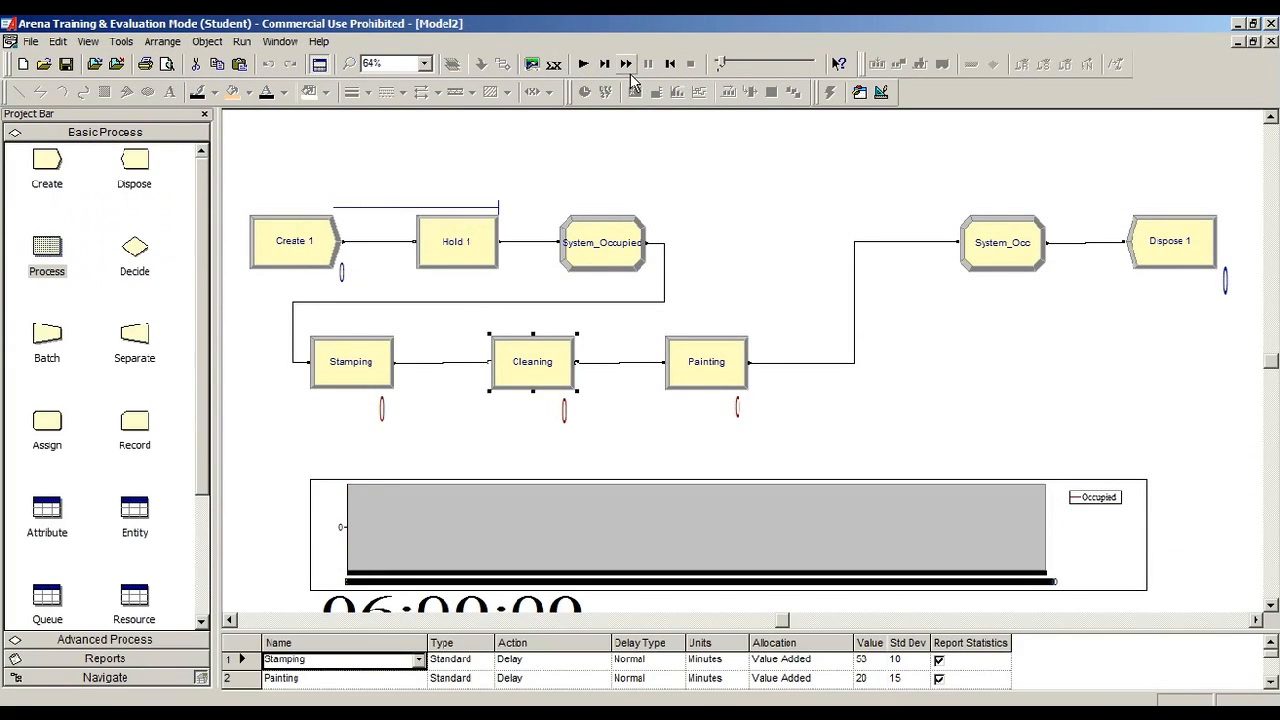
click(626, 63)
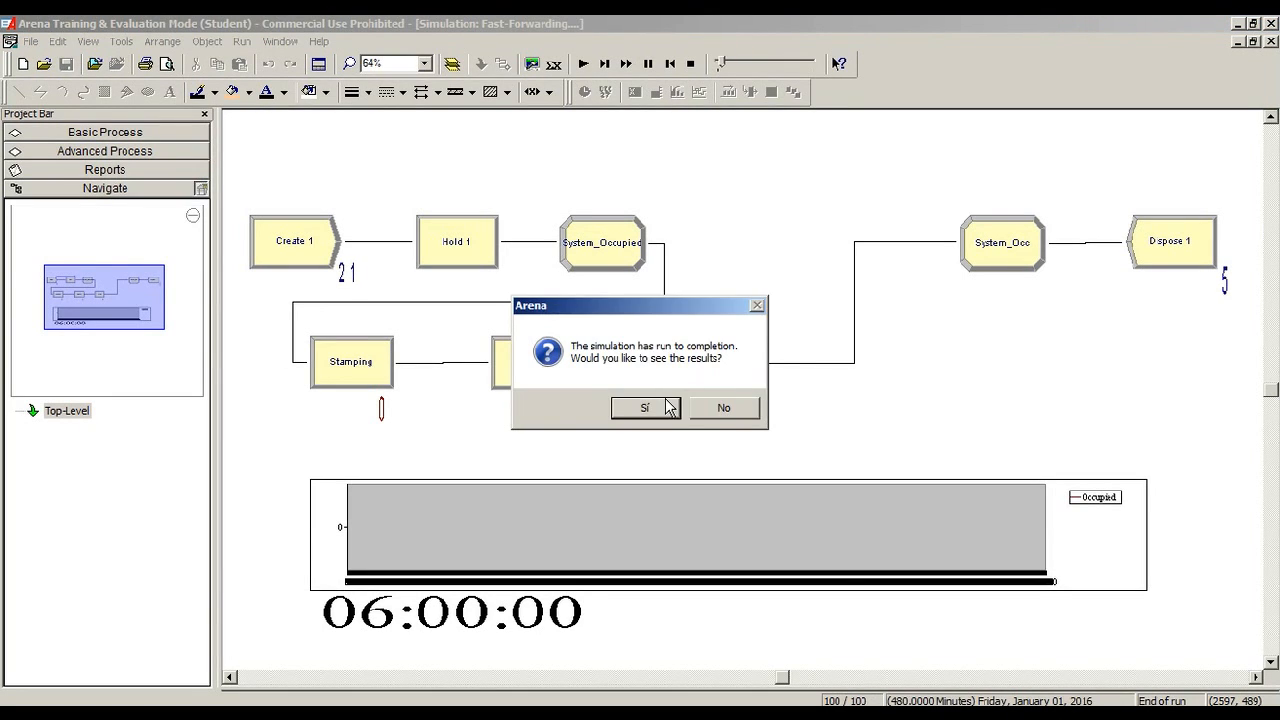
click(668, 407)
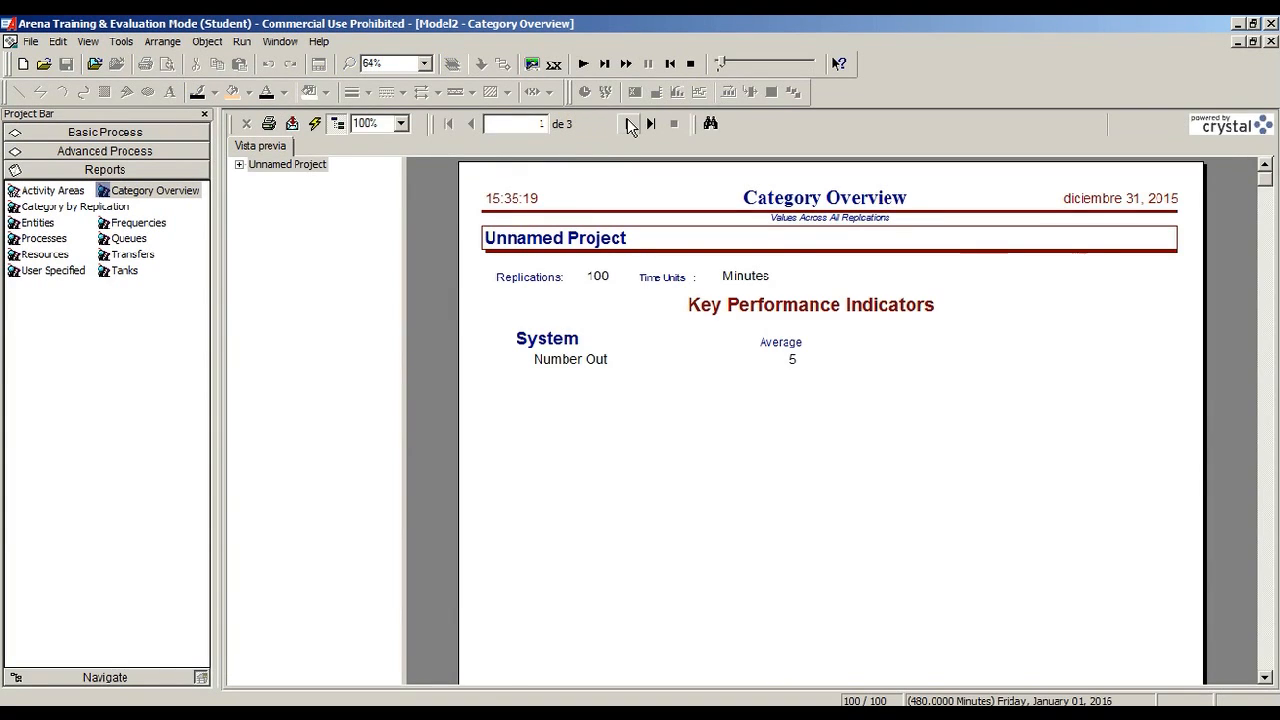
Review the entity time results and the following page of the 100-replication Category Overview report.
click(630, 124)
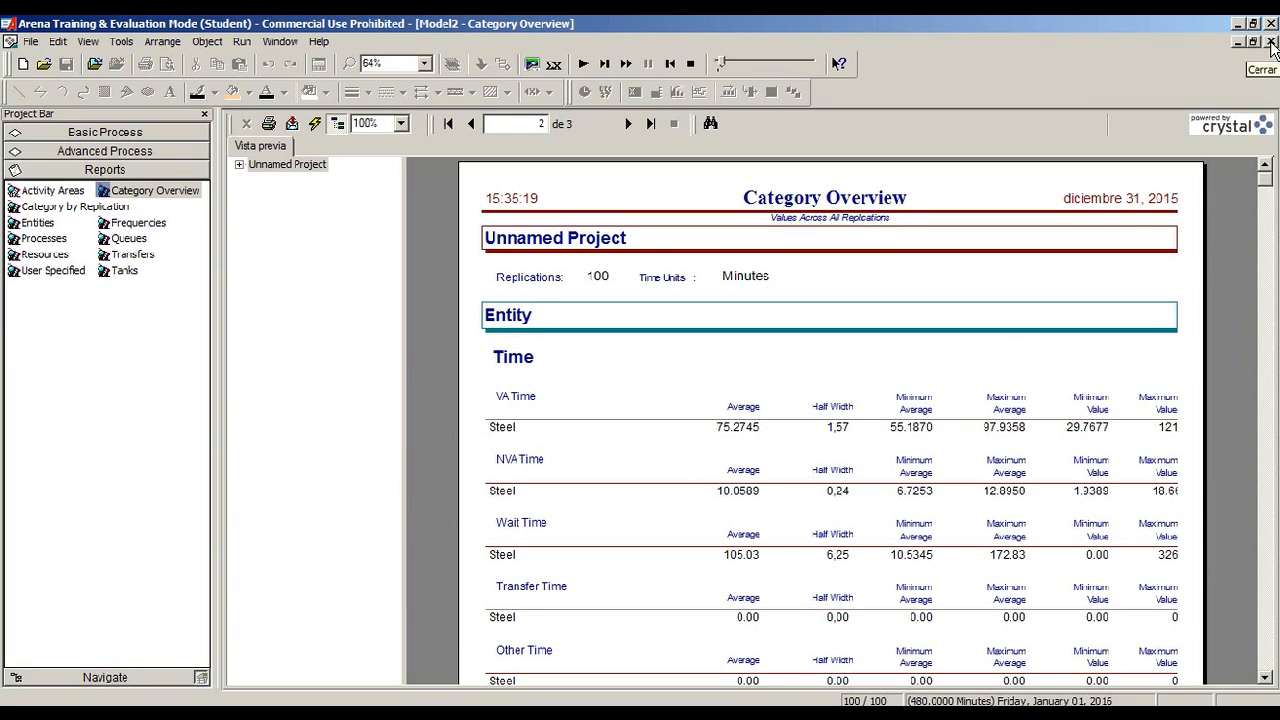
scroll(1088, 380, down, 3)
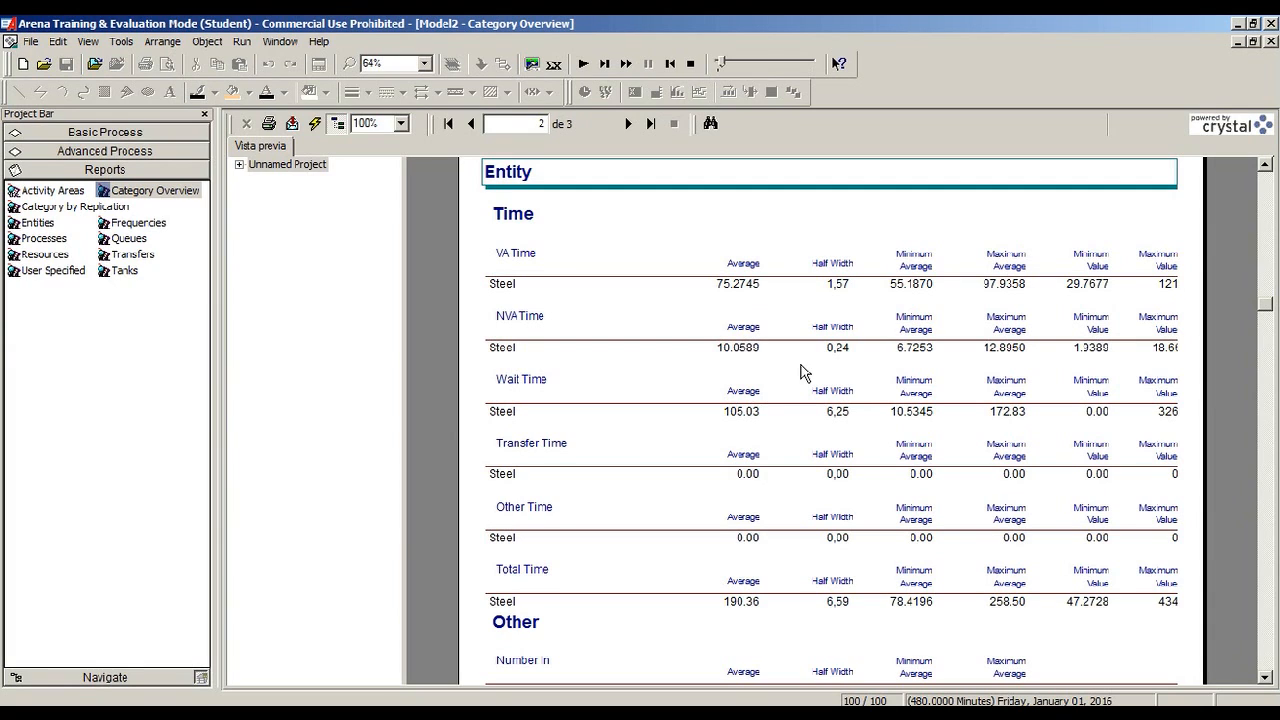
click(628, 123)
Open the Category by Replication report and page through the results of the individual replications.
click(72, 207)
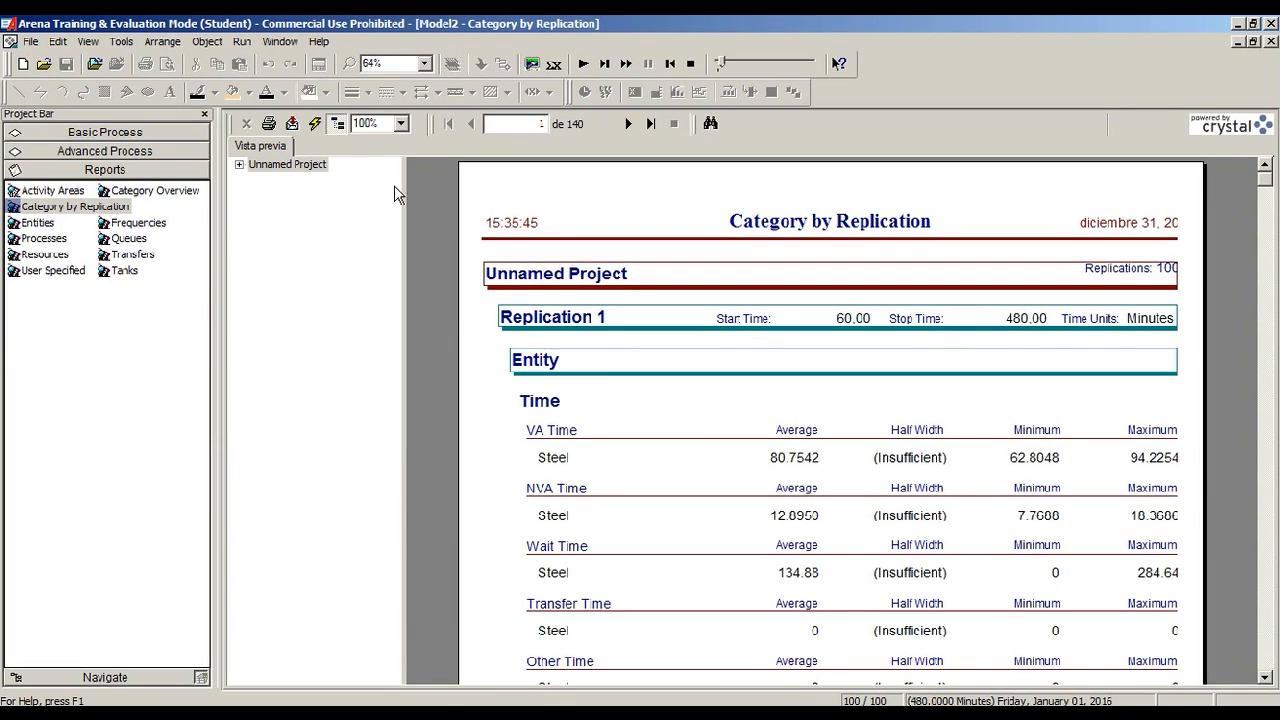
click(628, 123)
click(628, 123)
click(628, 123)
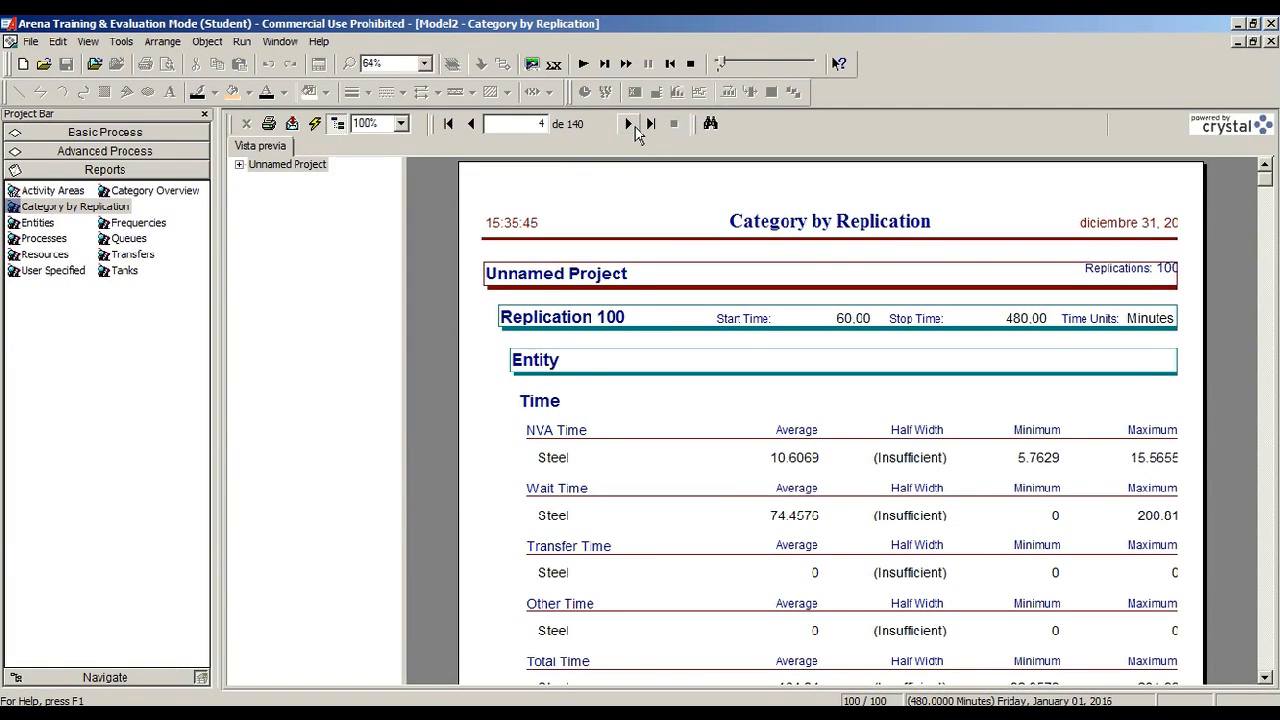
click(628, 123)
click(628, 123)
click(628, 123)
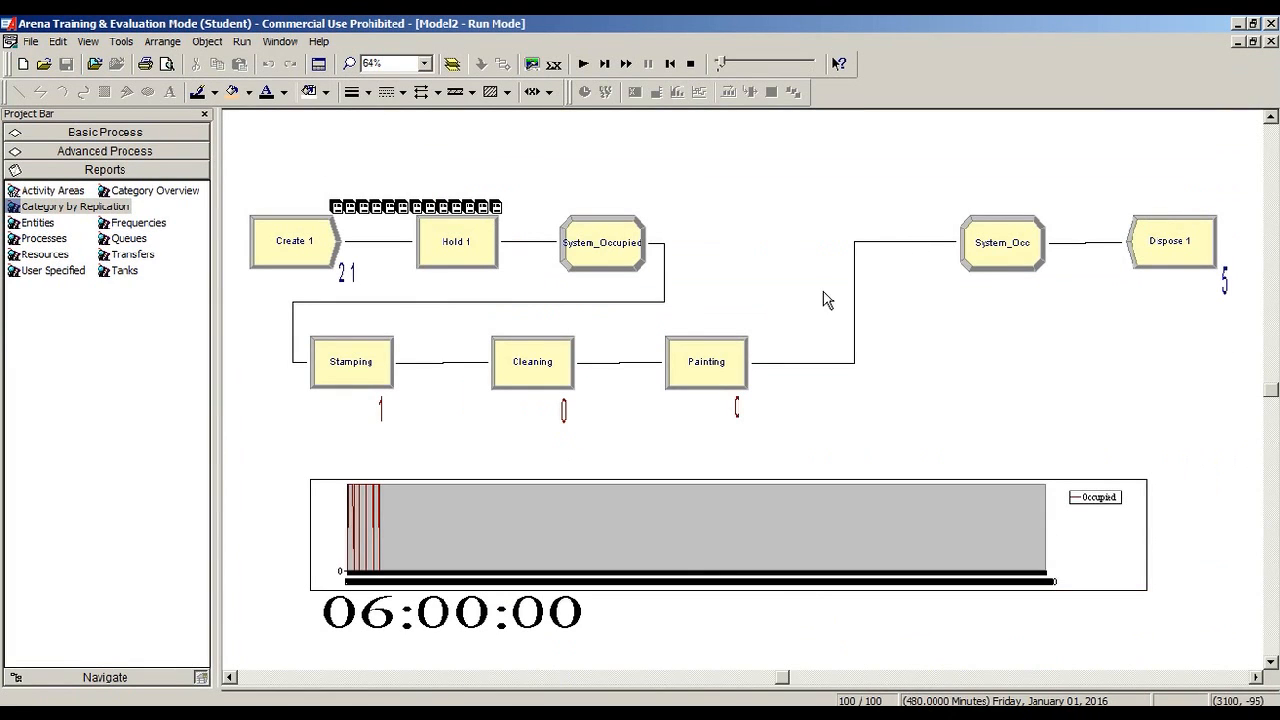
Close the Category by Replication report and end the simulation run to return to editing the model.
click(1273, 44)
click(690, 63)
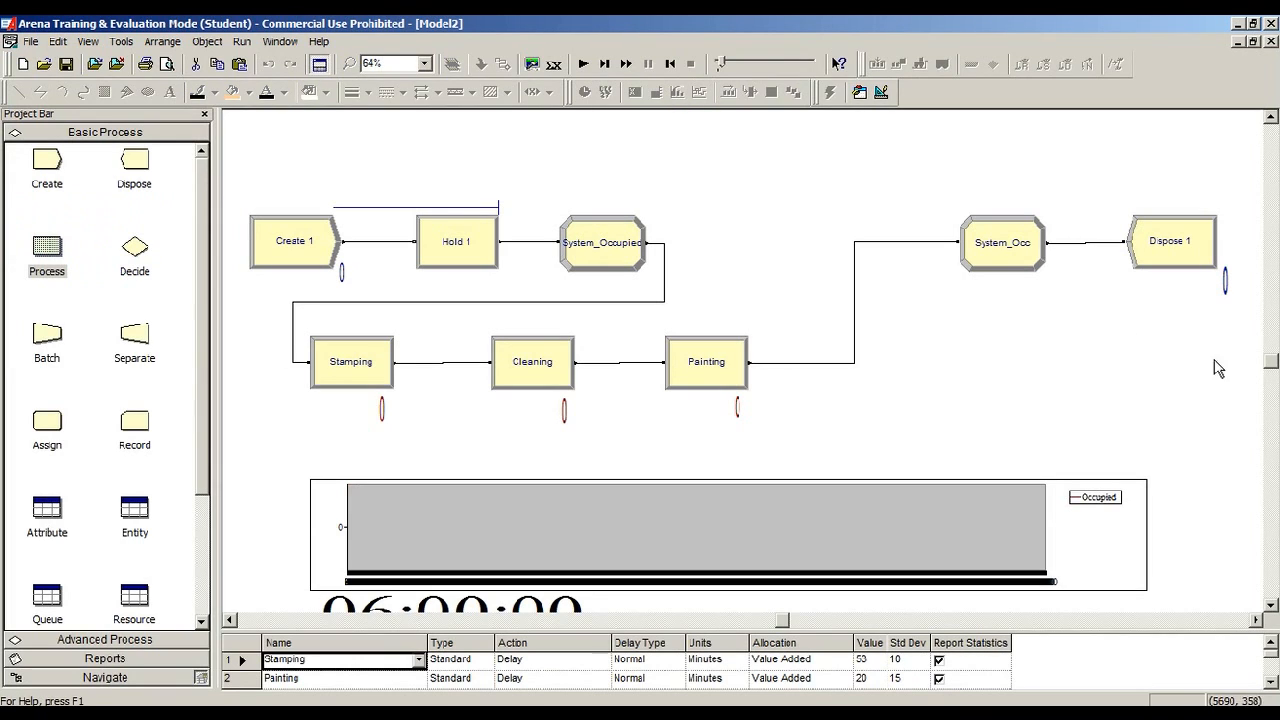
click(1270, 605)
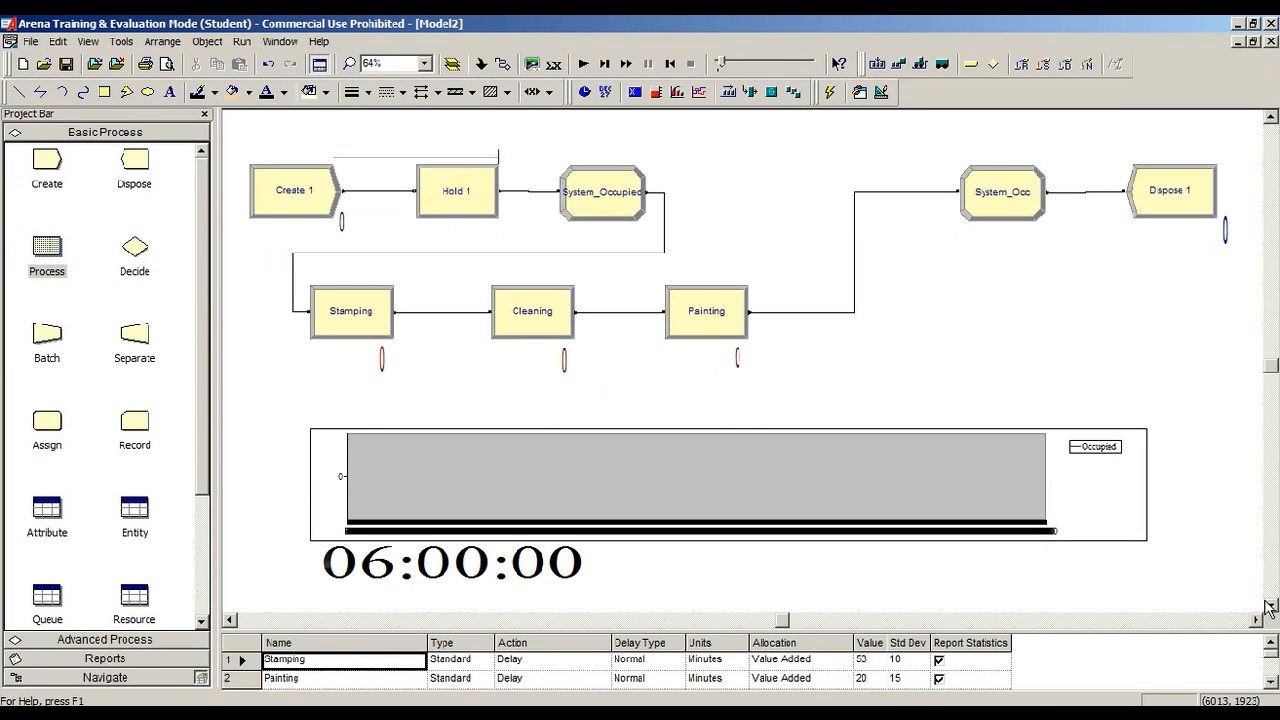